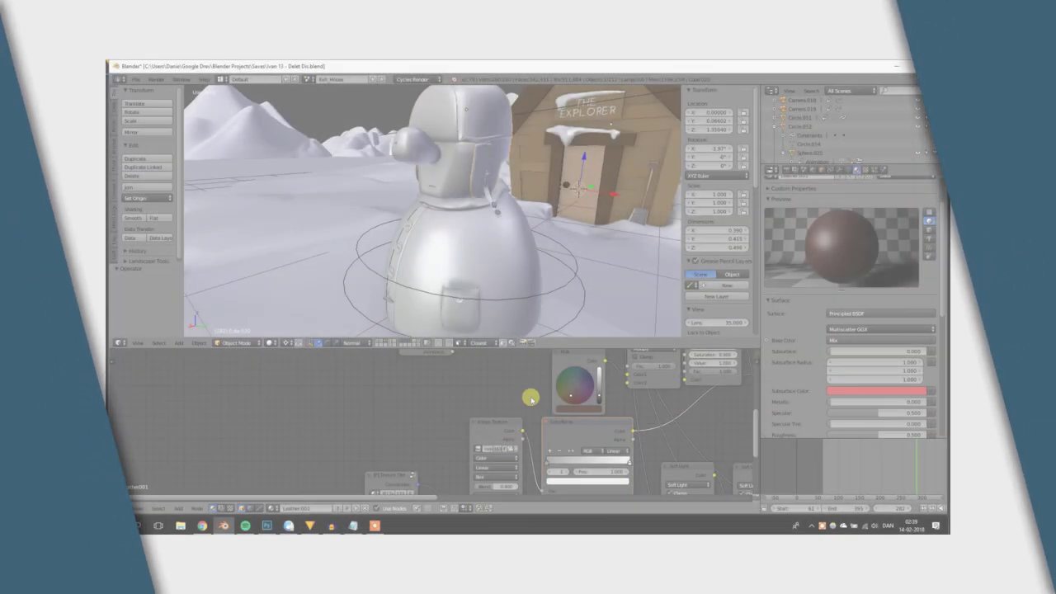
key("shift+a")
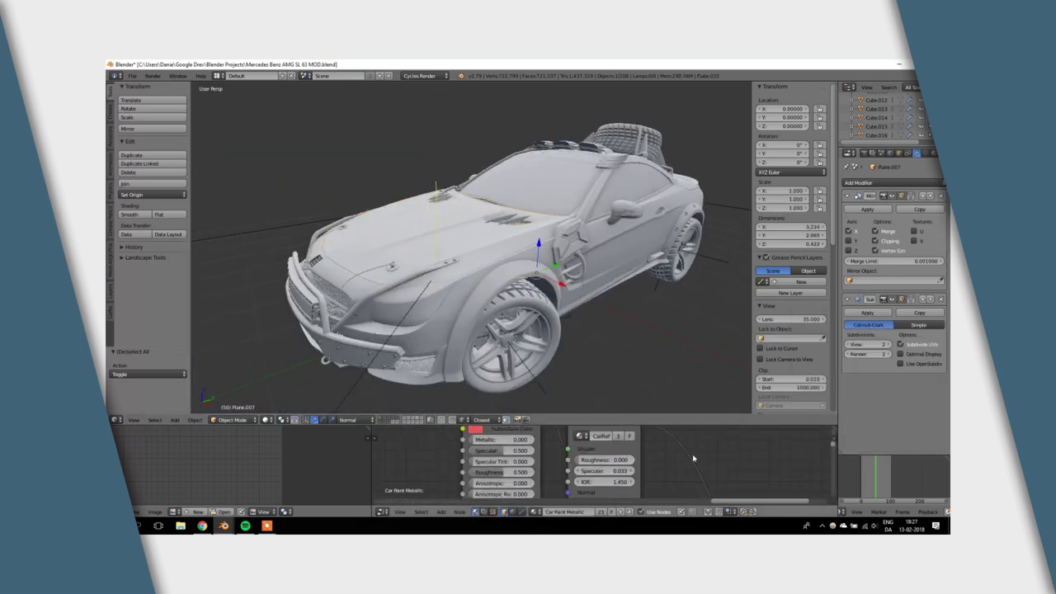
right_click(528, 472)
mouse_move(570, 406)
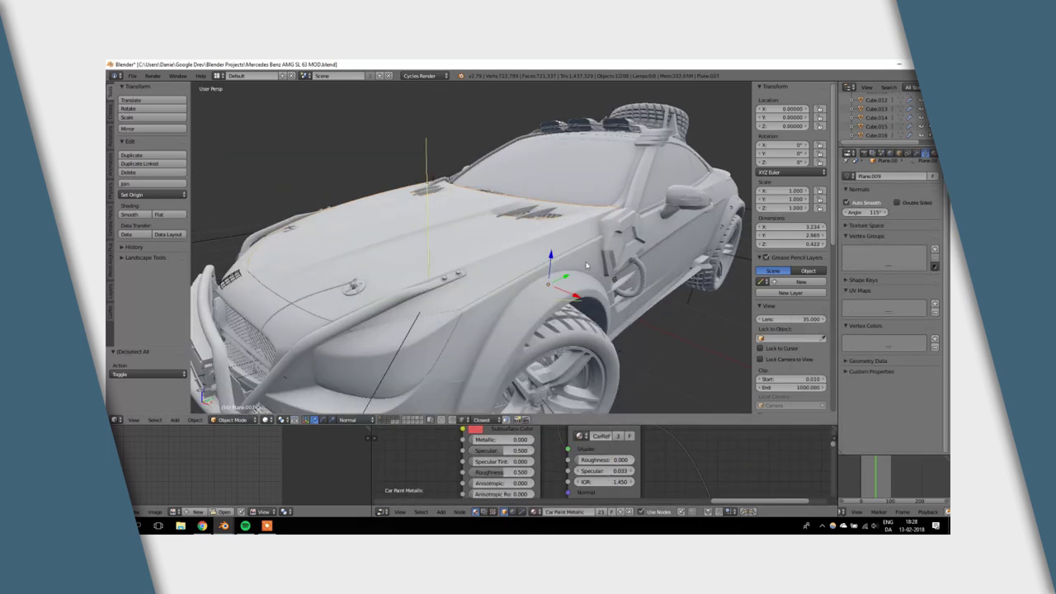
key("KP_Decimal")
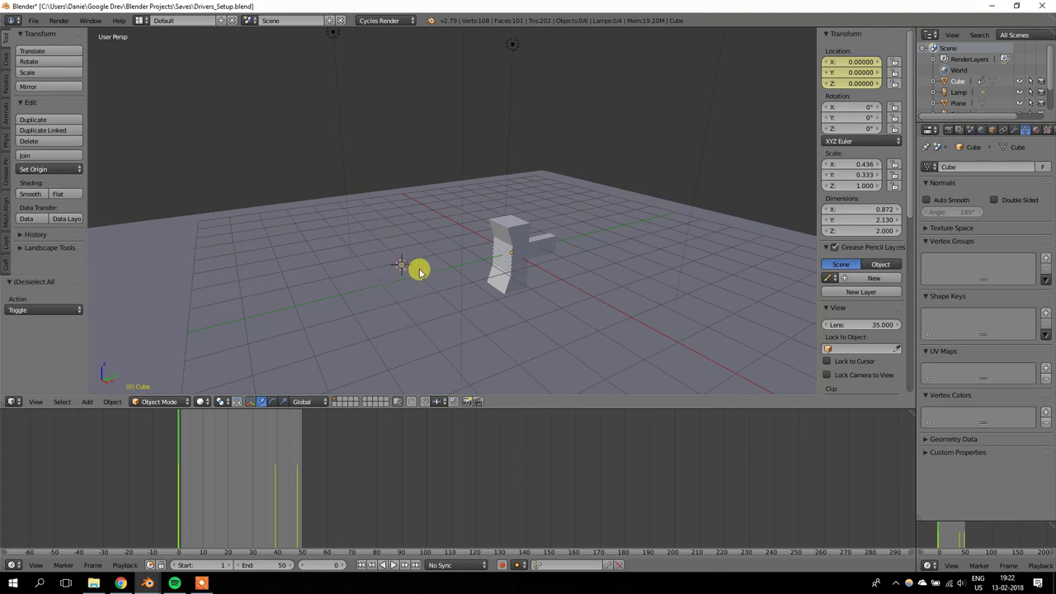
Step: Try raising the cube along the global Z axis toward the lamps
middle_click_drag(419, 272, 449, 299)
middle_click_drag(512, 274, 484, 297)
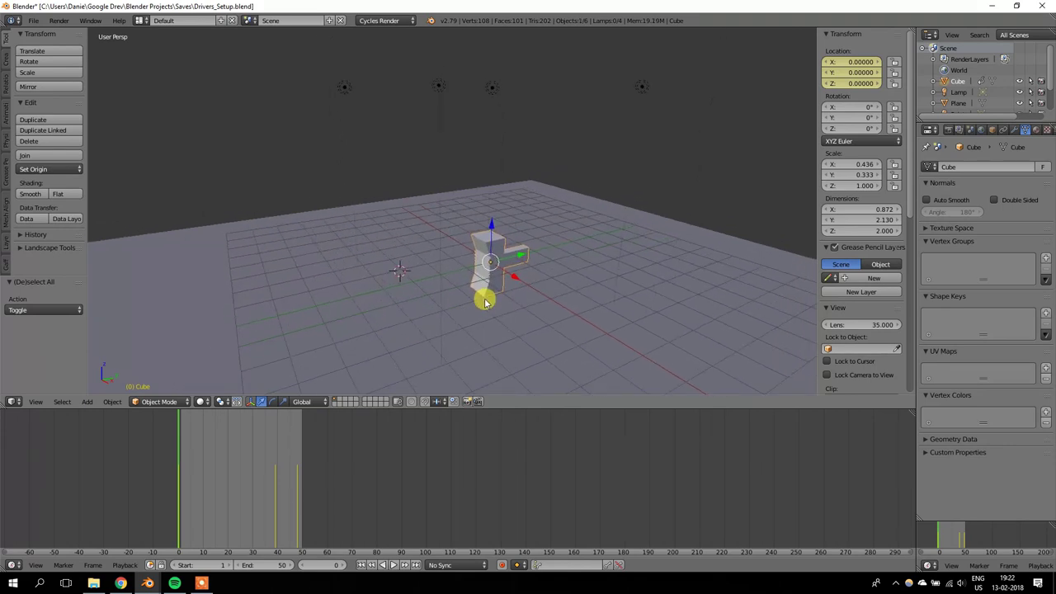
key("g")
key("z")
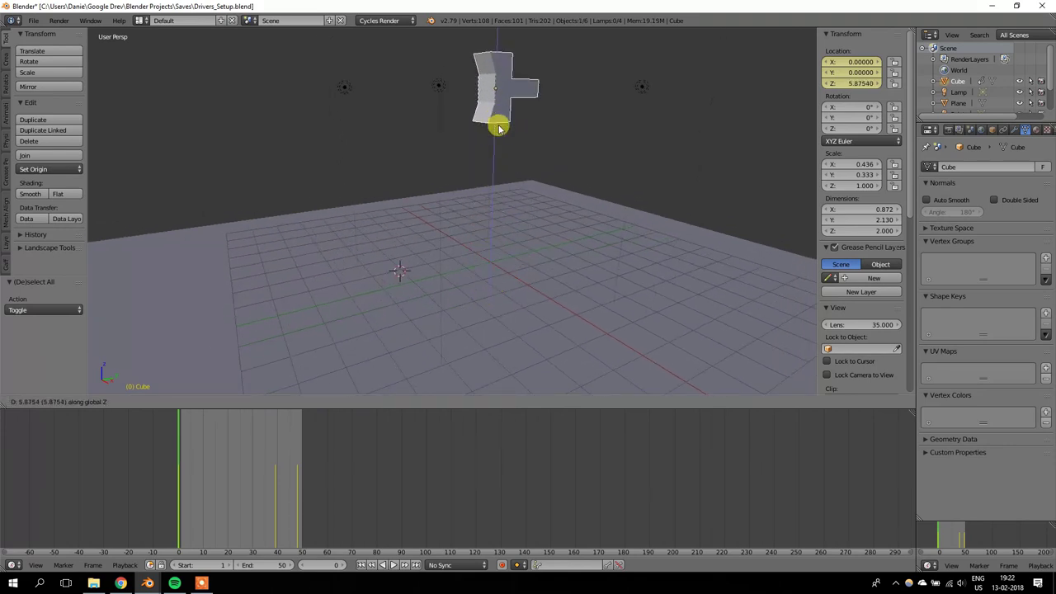
right_click(516, 175)
right_click(492, 88)
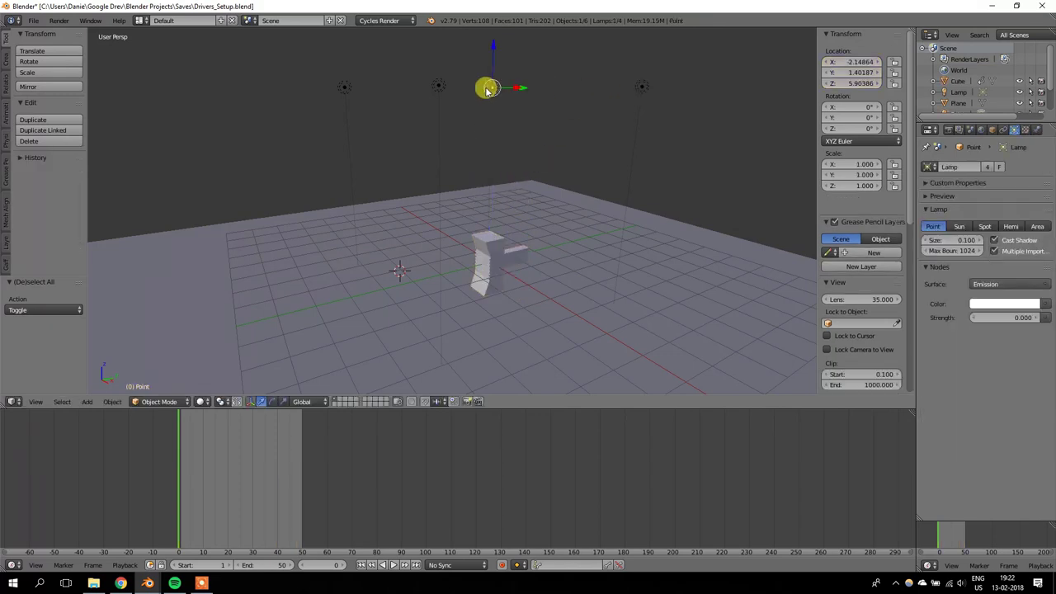
right_click(495, 257)
key("g")
key("z")
right_click(530, 122)
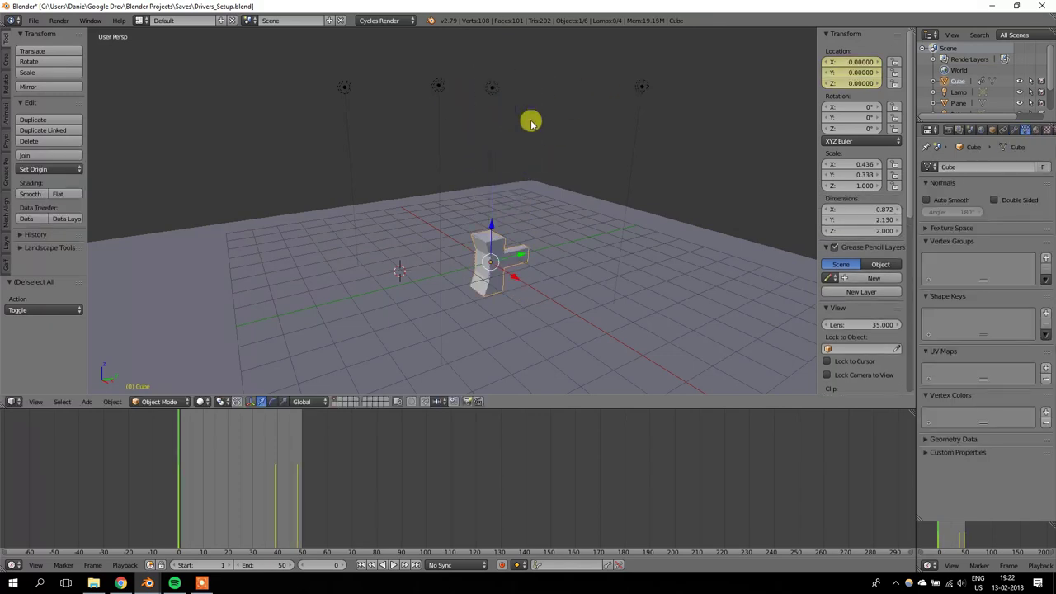
Step: Check the lamps above the plane, then play the cube's animation and stop it at frame 32
right_click(643, 83)
right_click(448, 89)
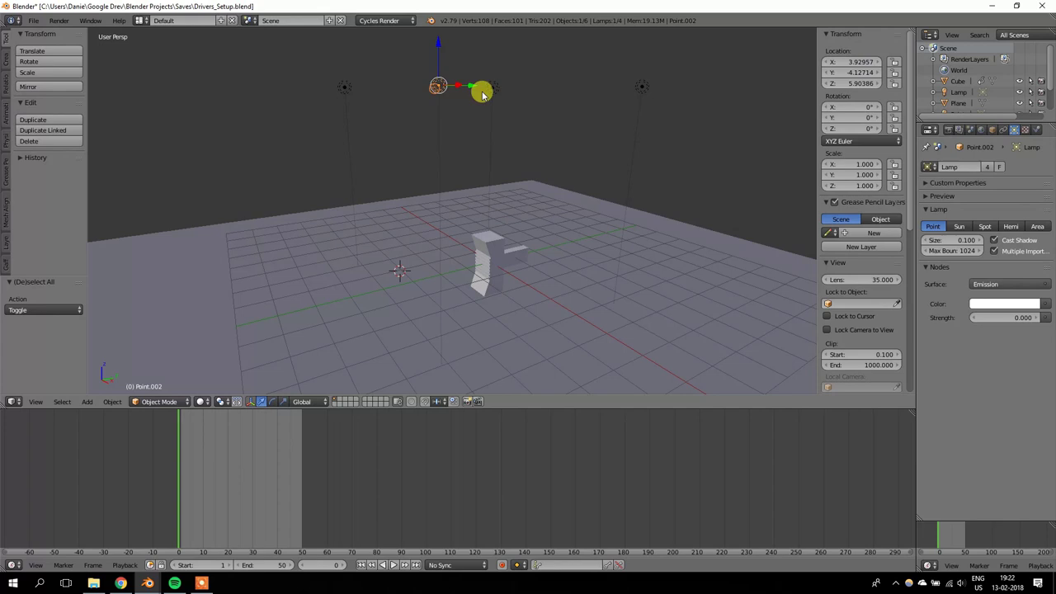
right_click(528, 243)
key("alt+a")
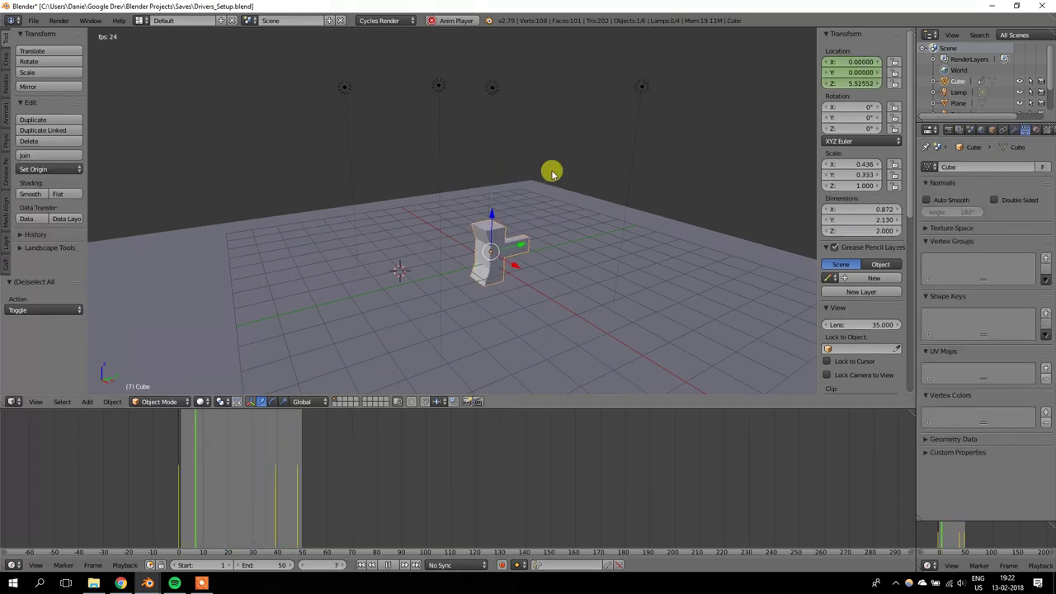
key("alt+a")
Step: Add a manually created single driver to the Emission strength of the point lamp beside the raised cube
right_click(629, 96)
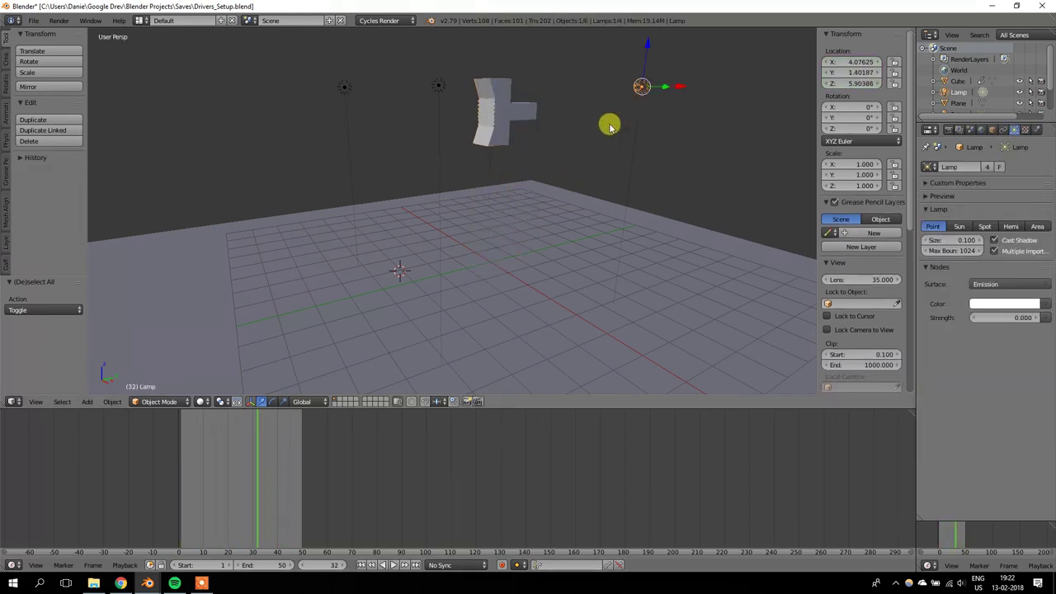
right_click(518, 111)
right_click(642, 93)
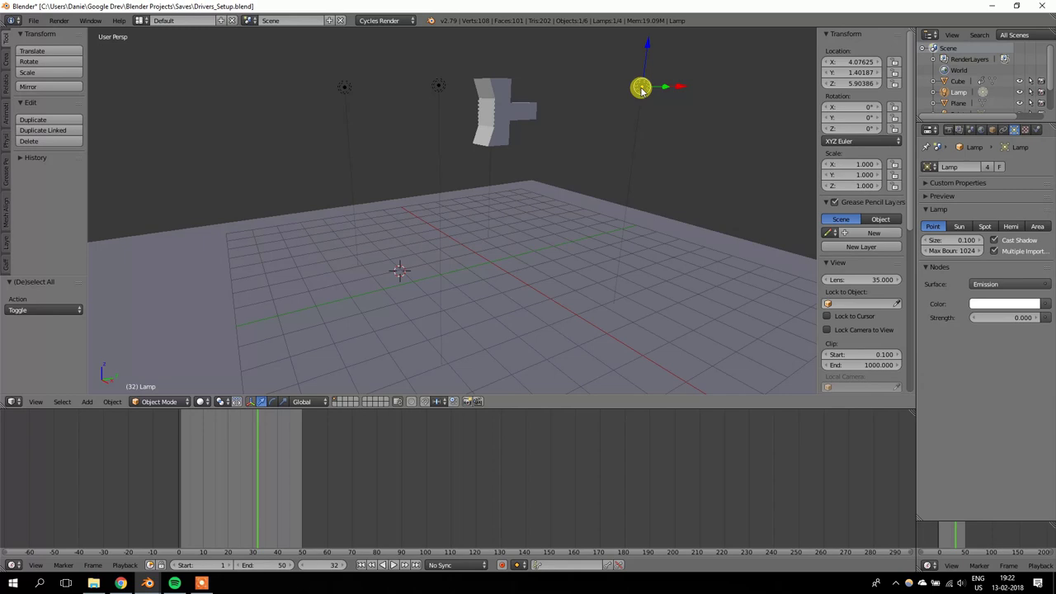
right_click(634, 85)
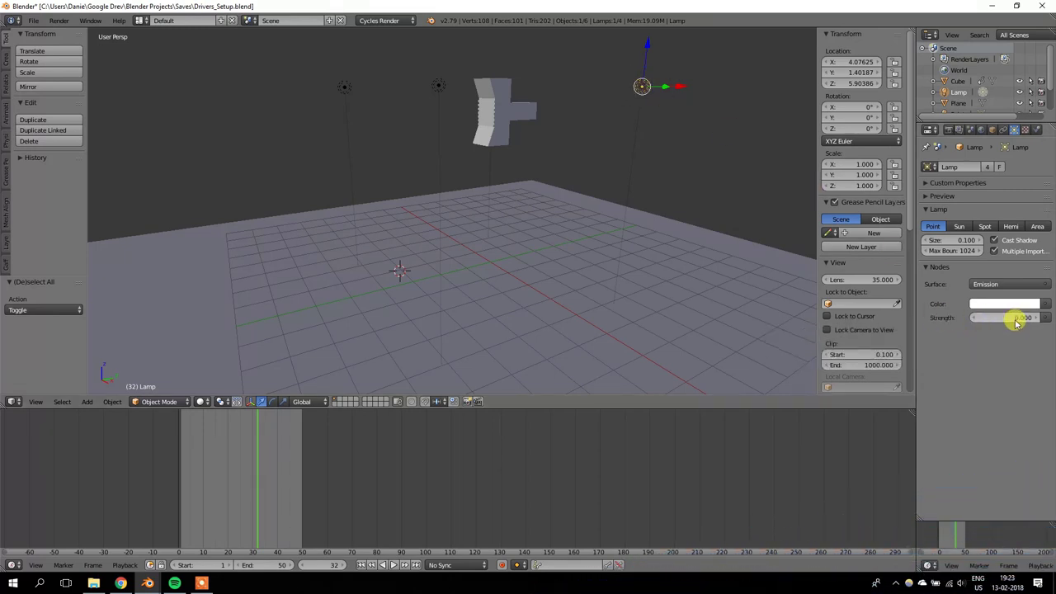
right_click(1009, 322)
key("Escape")
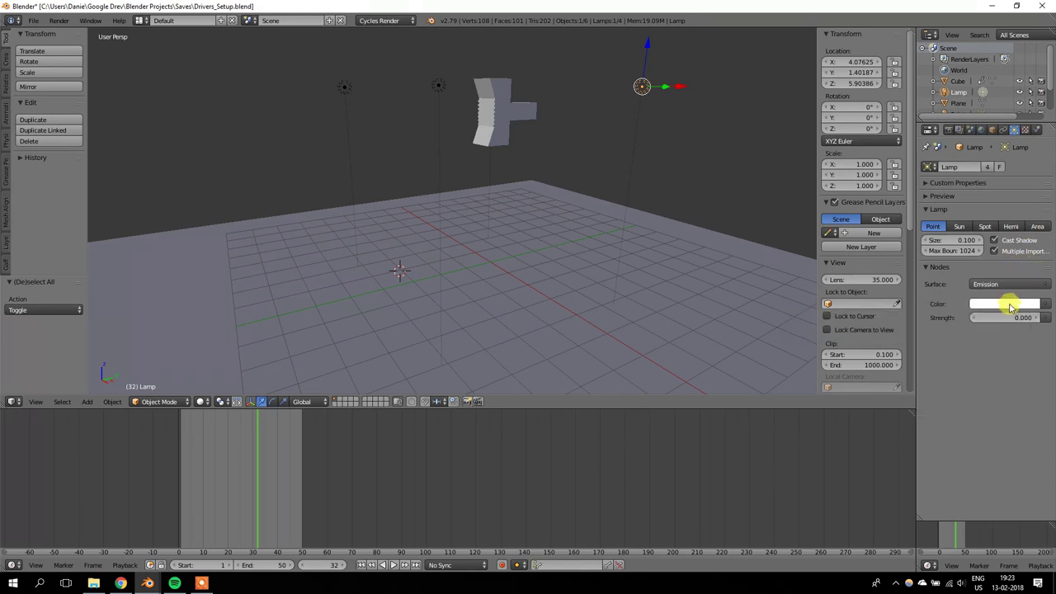
right_click(1007, 320)
mouse_move(962, 322)
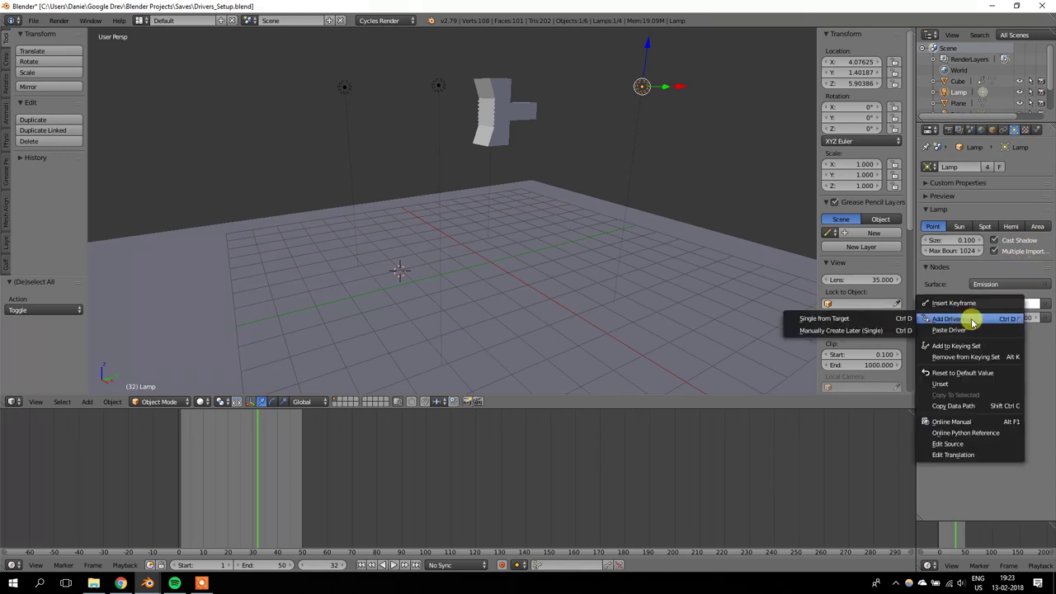
left_click(873, 333)
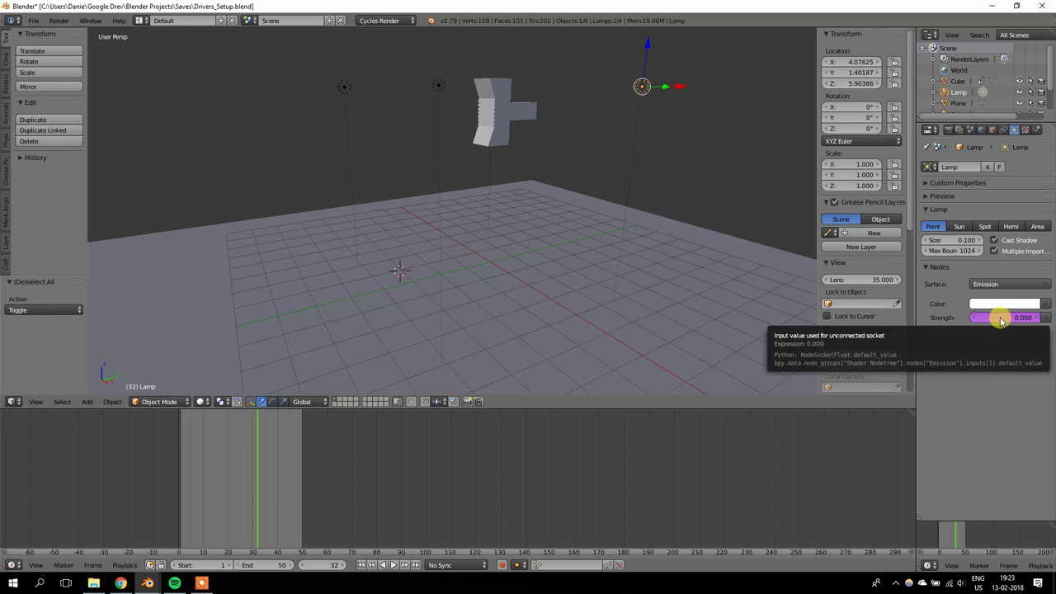
Step: Change the timeline area to a Graph Editor in Drivers mode and select the lamp's Default Value (Strength) driver
left_click(14, 566)
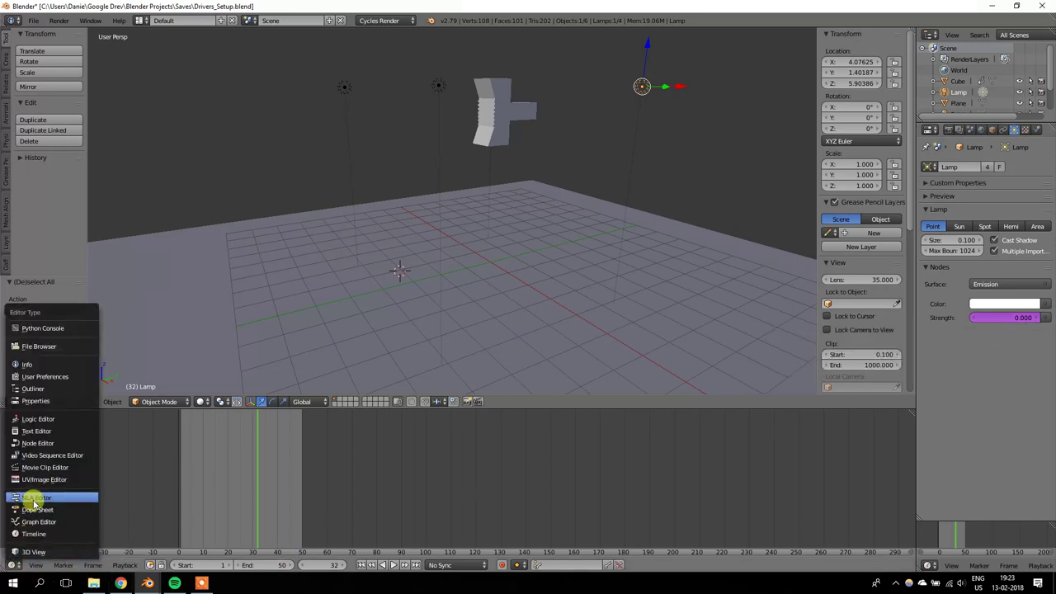
left_click(38, 523)
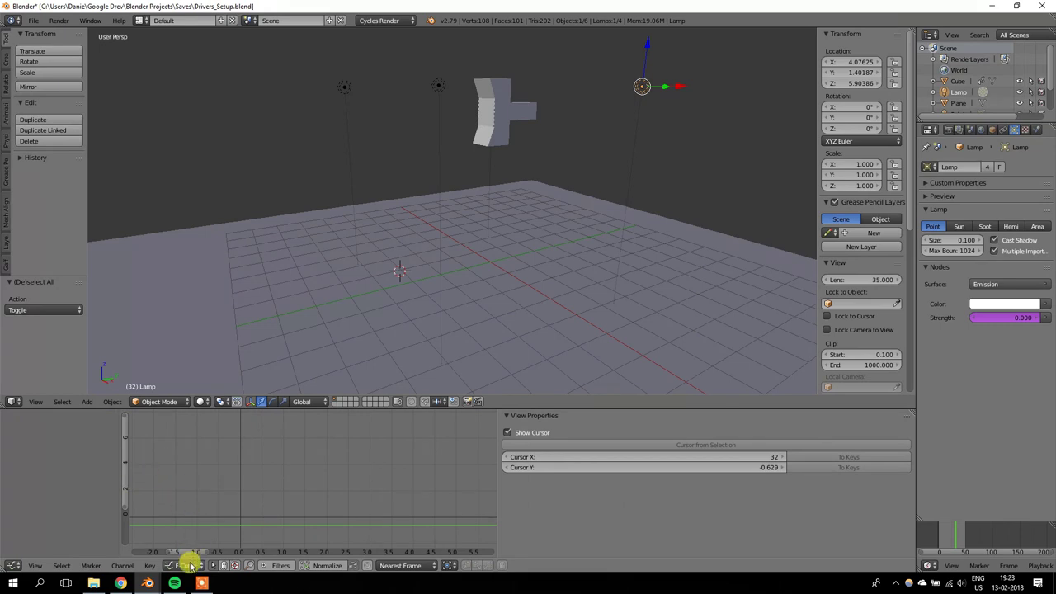
left_click(187, 566)
left_click(189, 541)
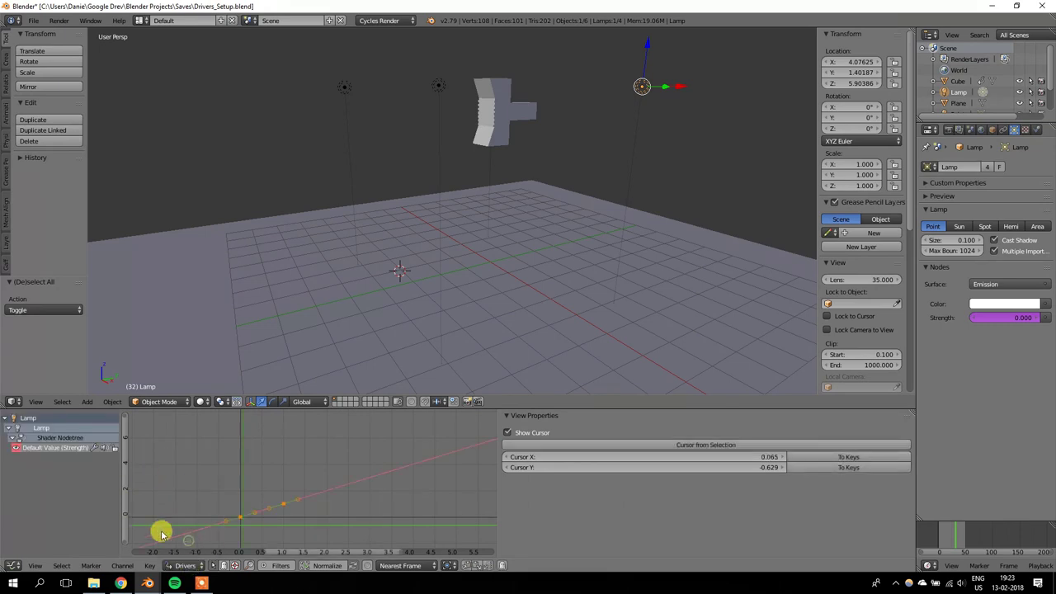
left_click(7, 420)
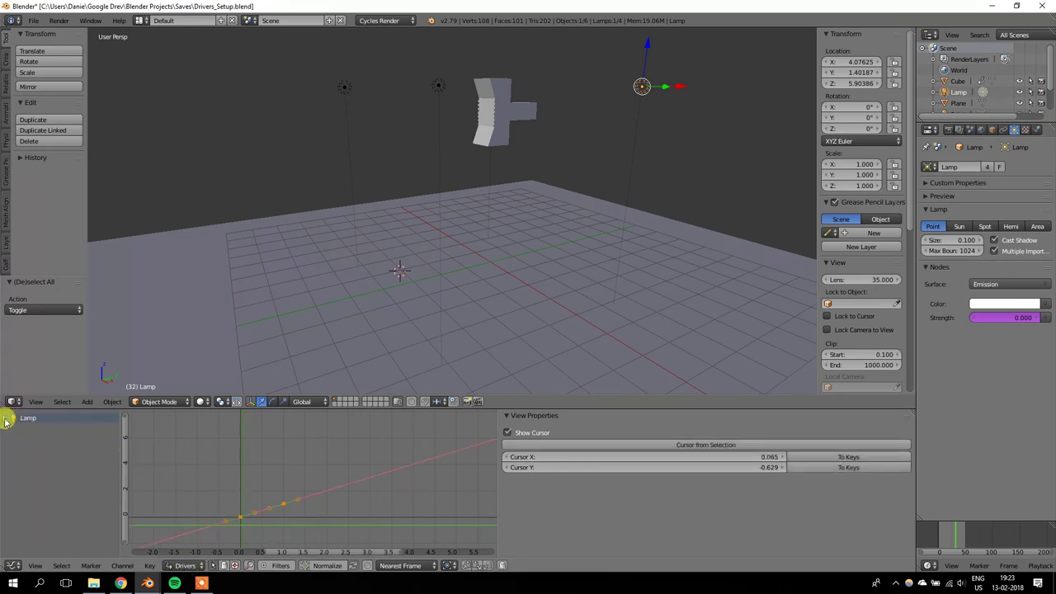
left_click(6, 419)
left_click(39, 450)
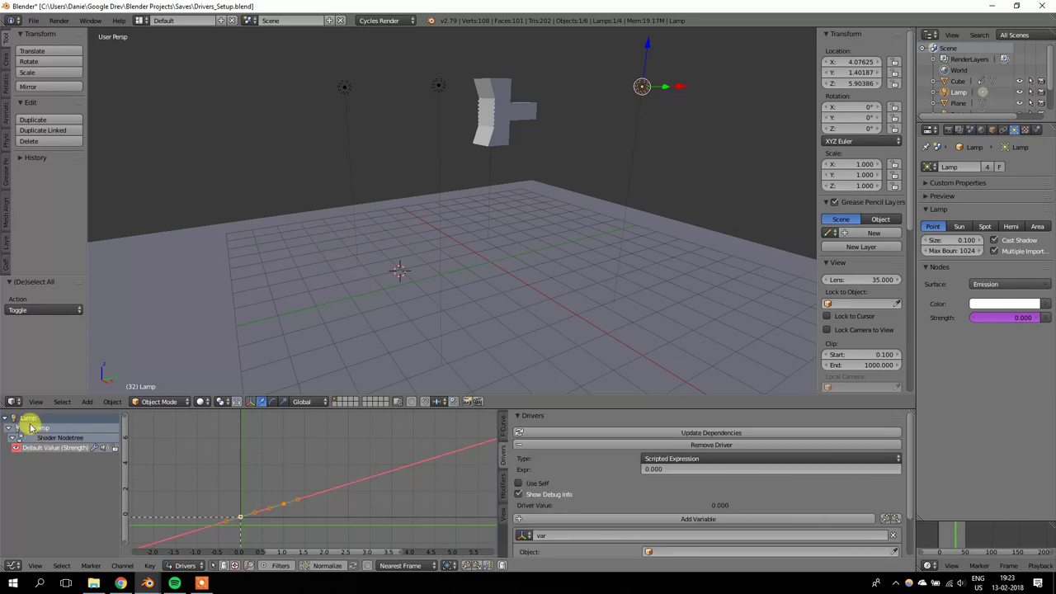
Step: Set the driver expression to 1 and replace its default variable with a new Transform Channel variable
middle_click_drag(535, 144, 527, 169)
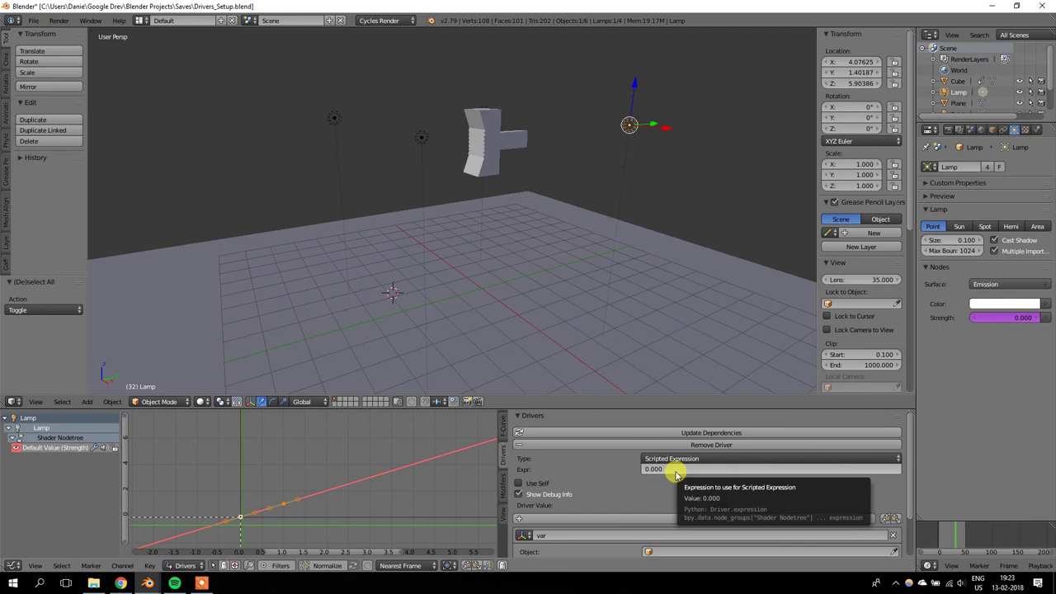
left_click(893, 535)
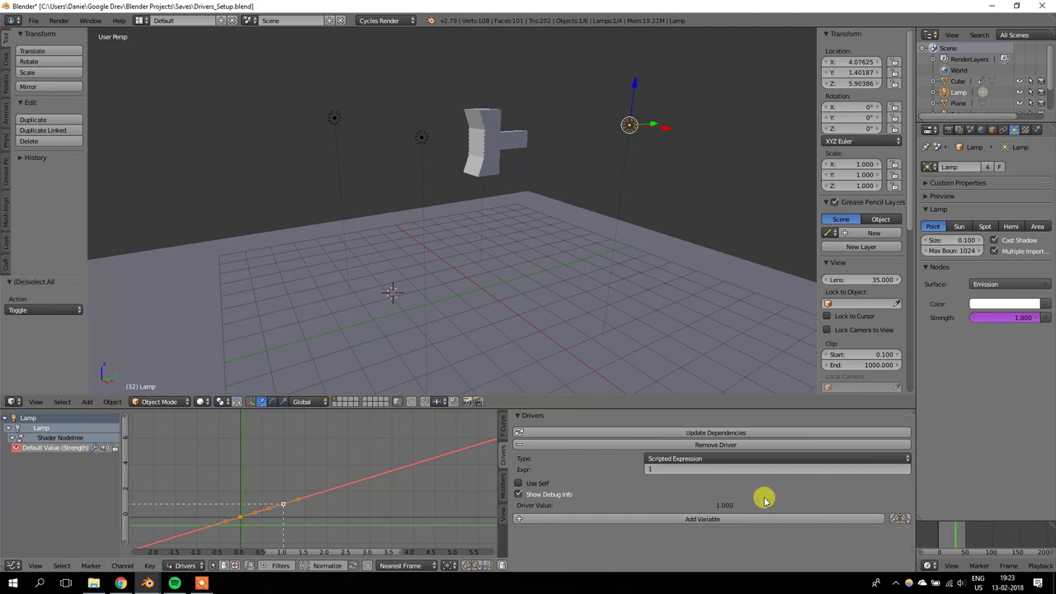
left_click(730, 519)
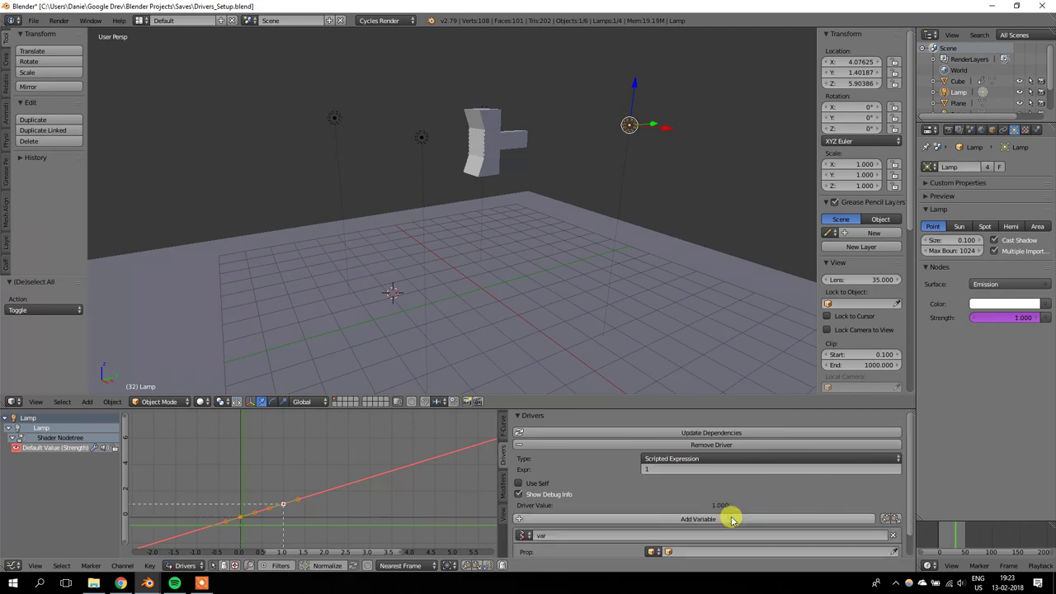
scroll(726, 507, "down", 1)
left_click(526, 512)
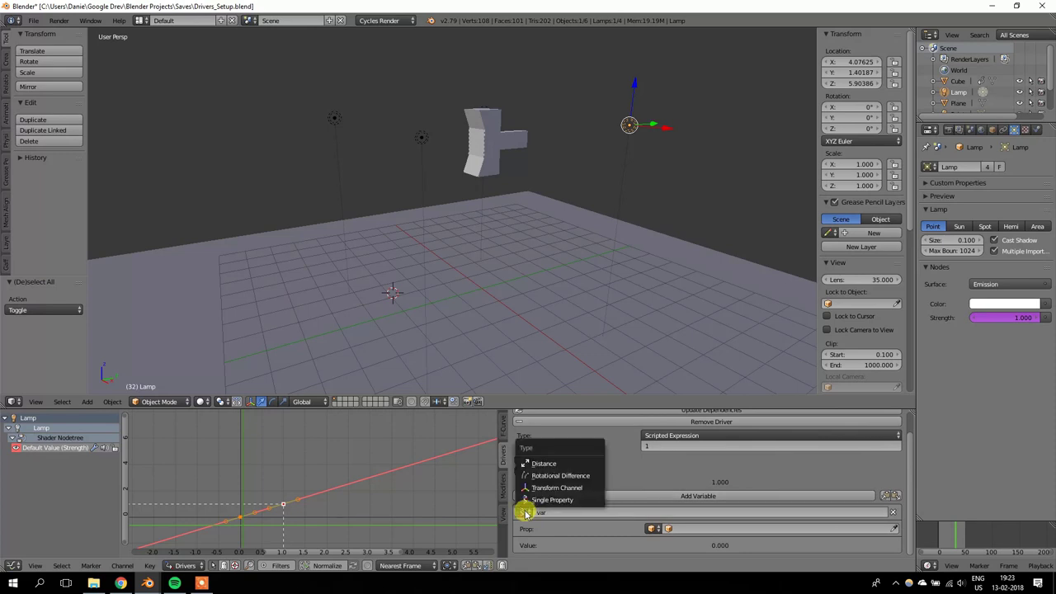
left_click(545, 490)
scroll(601, 459, "down", 1)
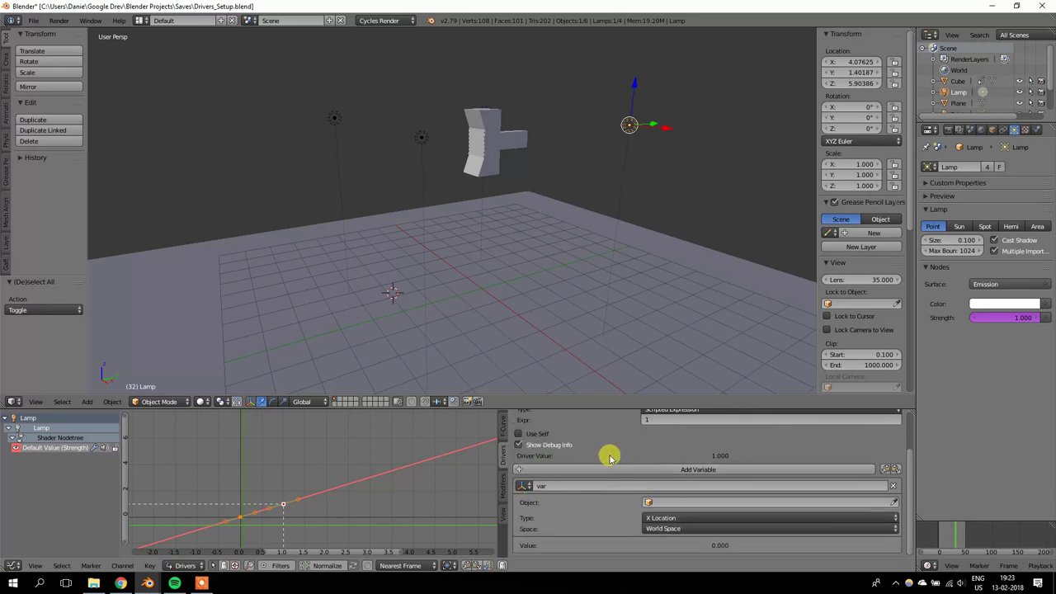
Step: Rename the driver variable to JackSparow
scroll(618, 478, "up", 1)
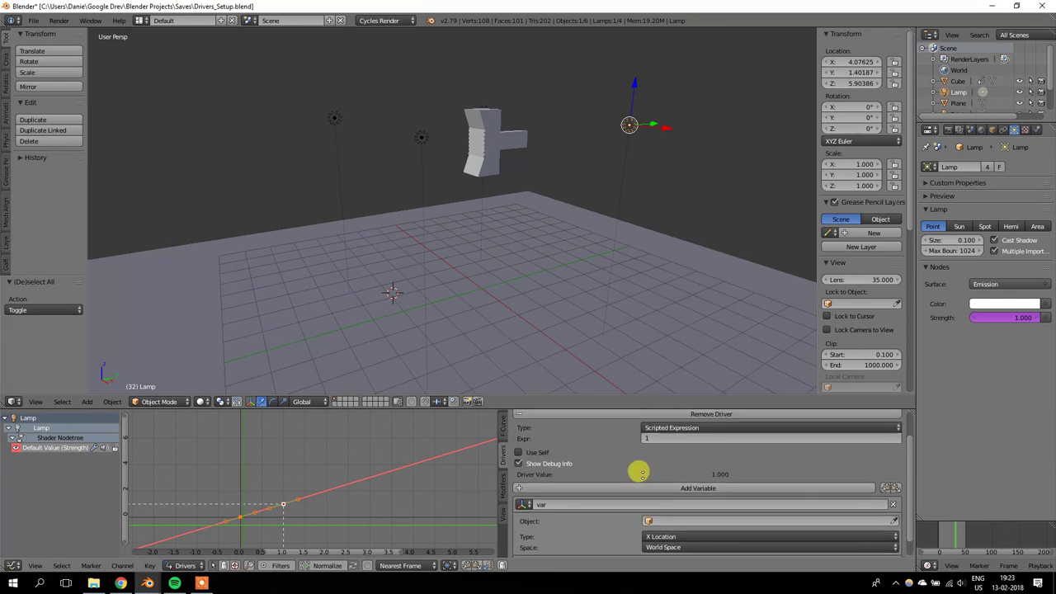
scroll(629, 481, "down", 1)
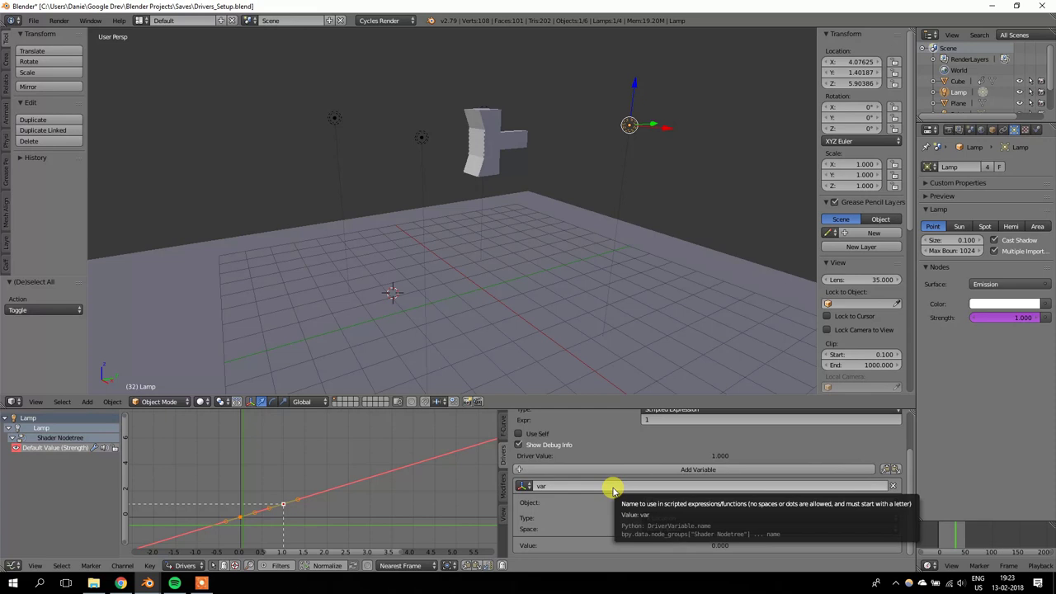
scroll(667, 455, "up", 1)
scroll(652, 487, "down", 1)
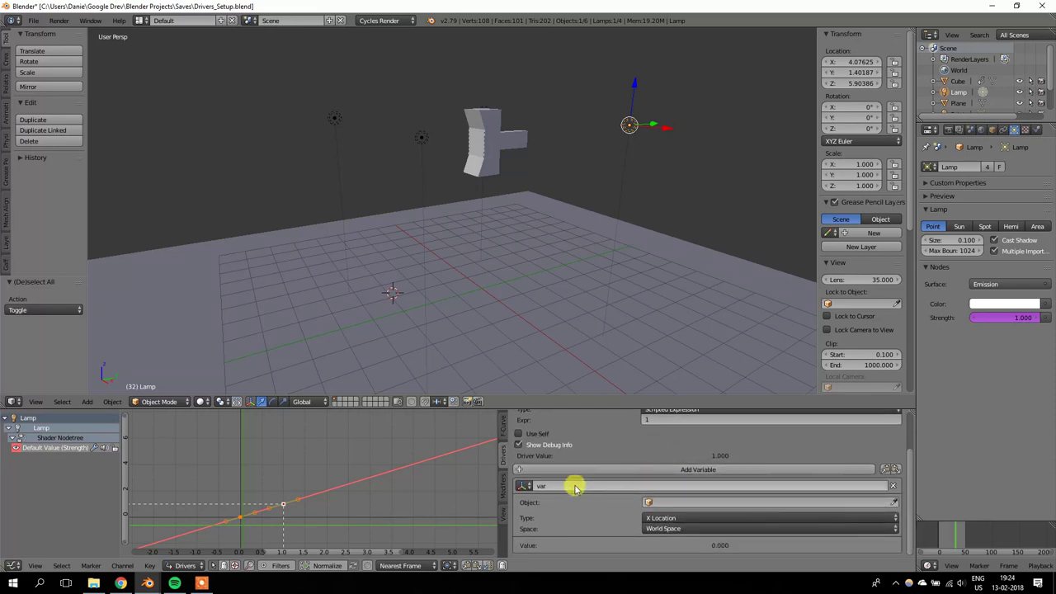
left_click(558, 488)
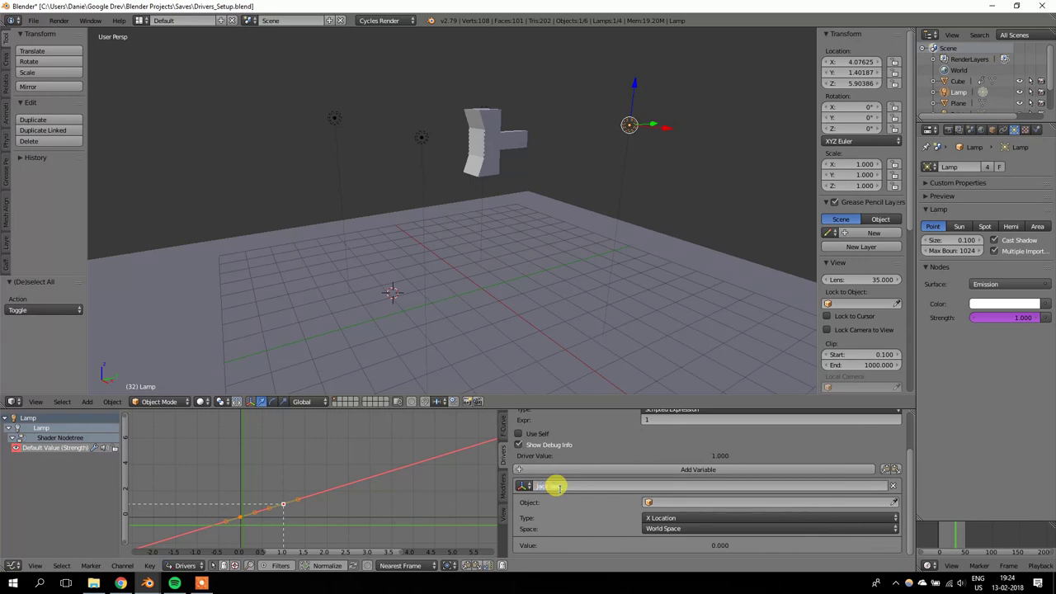
type("JackSparow")
key("Return")
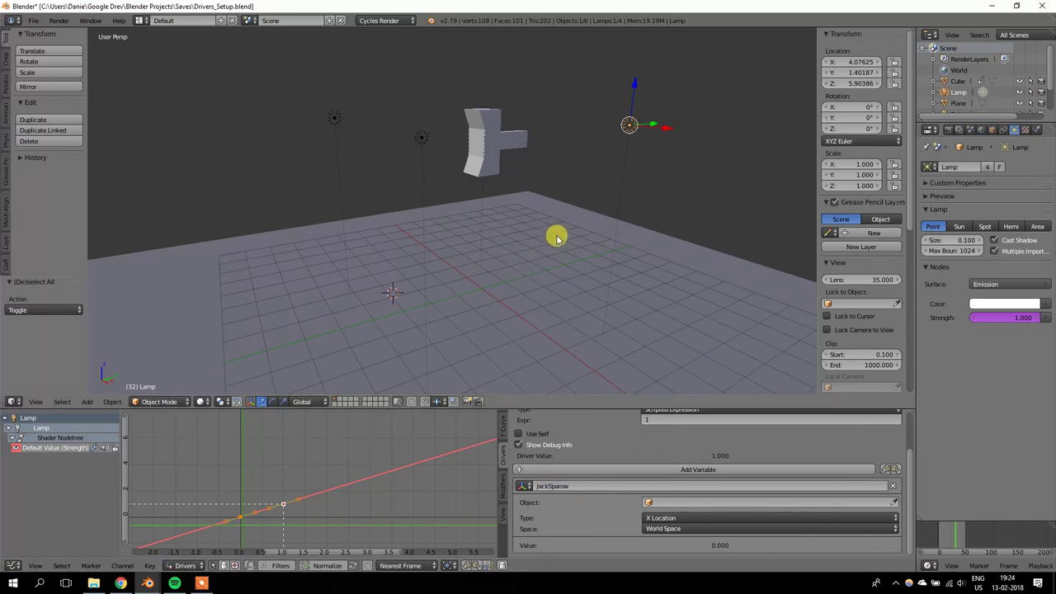
Step: Try lowering the cube along the global Z axis toward the plane
middle_click_drag(556, 234, 550, 247)
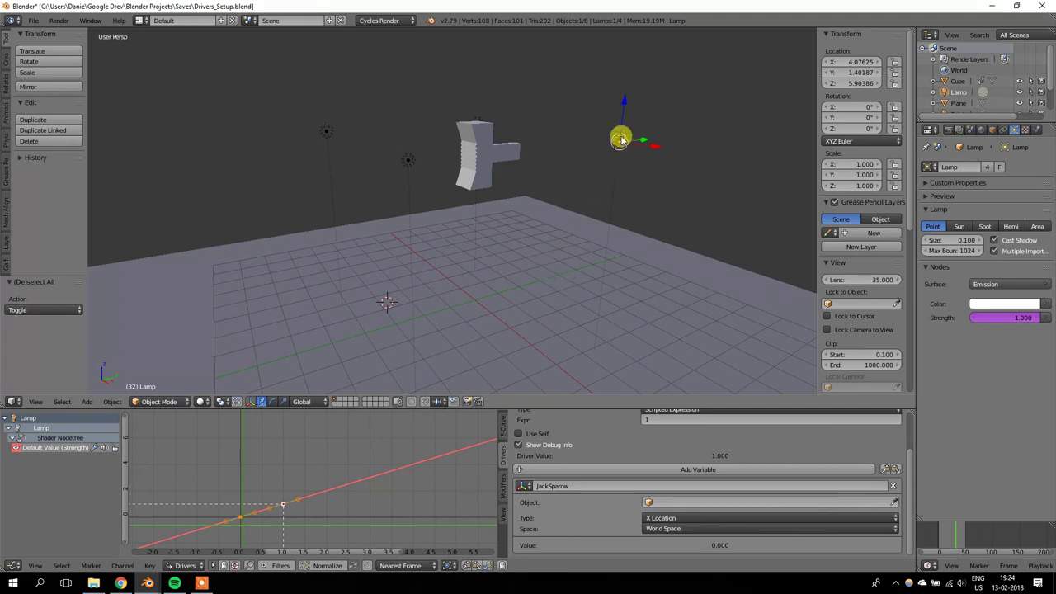
right_click(514, 138)
key("g")
key("z")
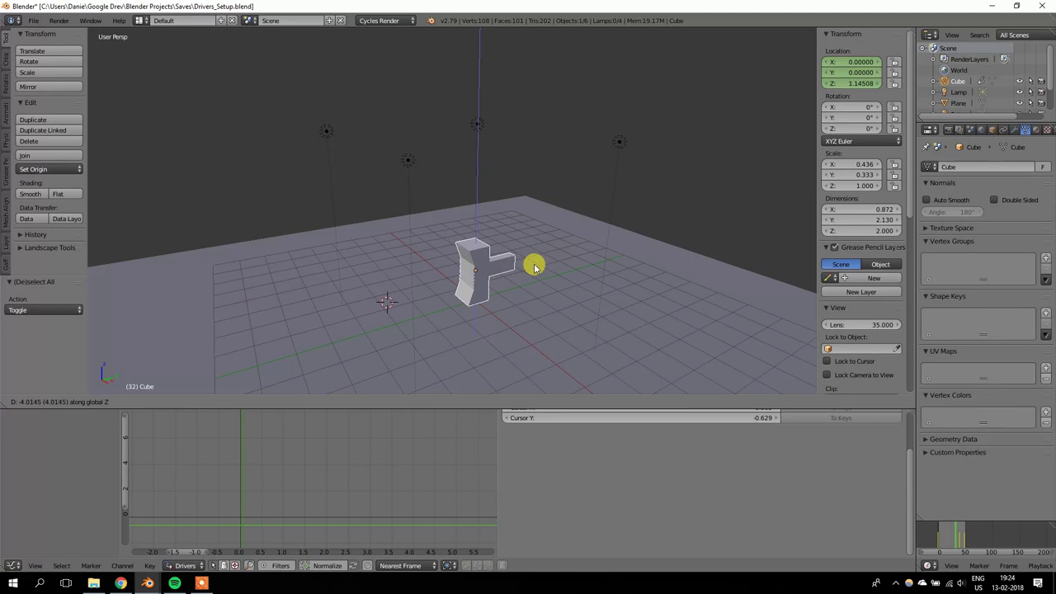
key("Escape")
Step: Set the lamp driver's JackSparow variable to read the Cube's Z Location in world space
right_click(619, 142)
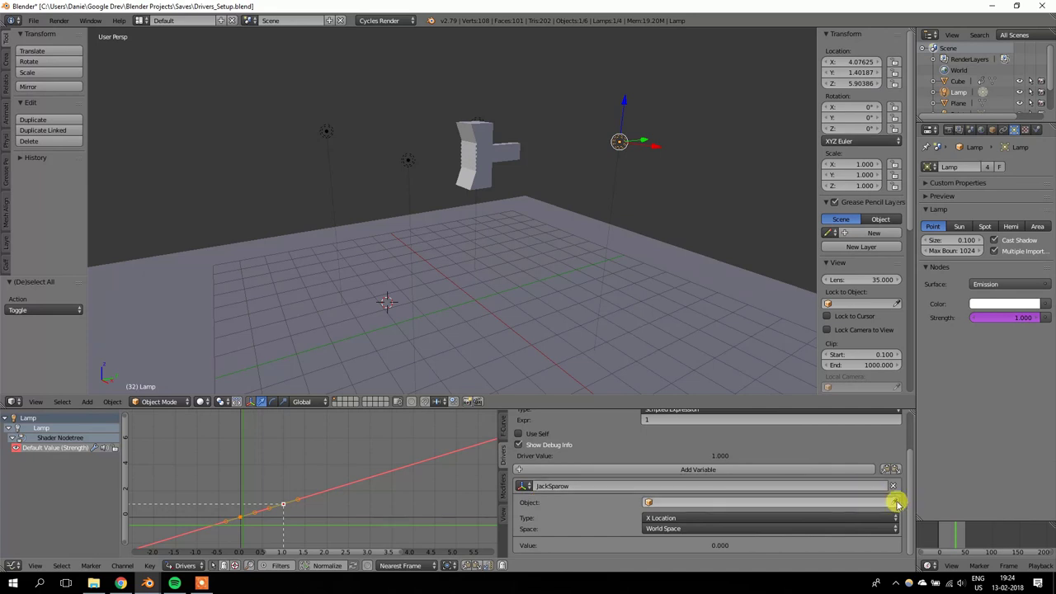
left_click(522, 148)
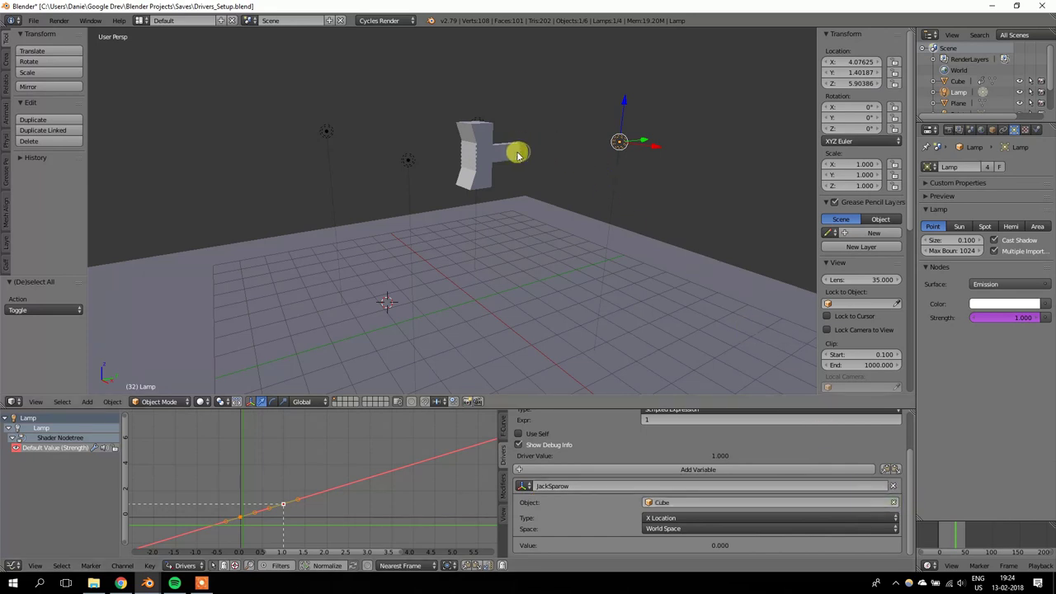
left_click(666, 517)
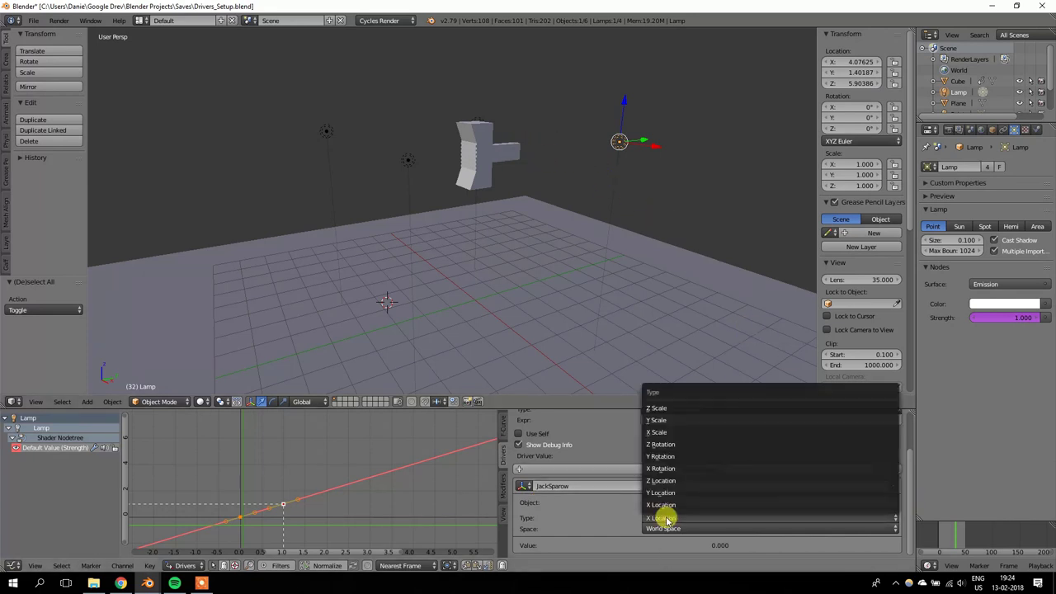
left_click(678, 480)
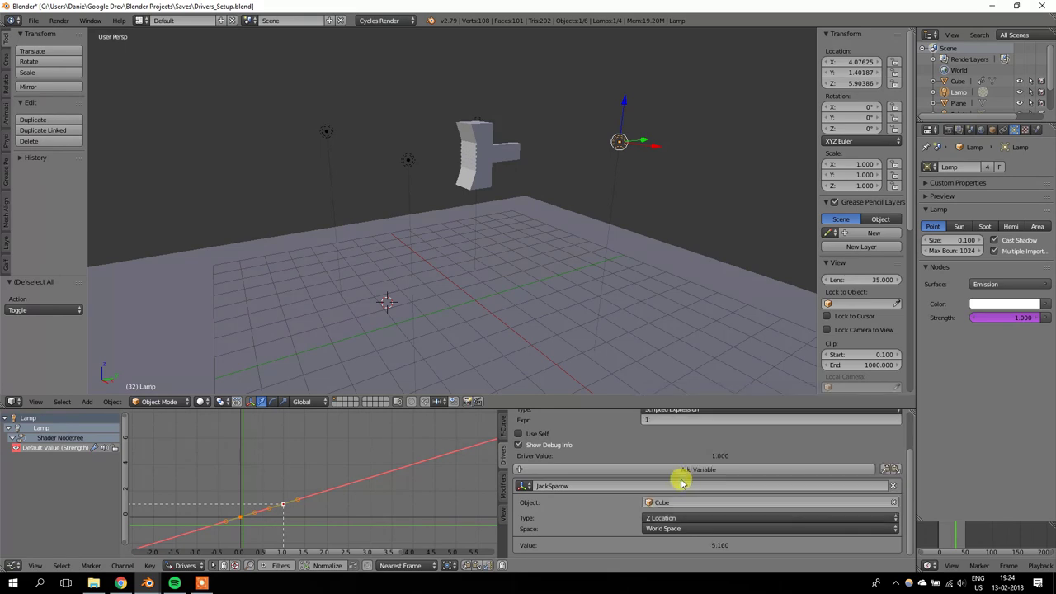
Step: Play the animation with the cube and the lamp selected in turn, comparing the cube's Z location with the JackSparow variable's value
right_click(489, 140)
key("alt+a")
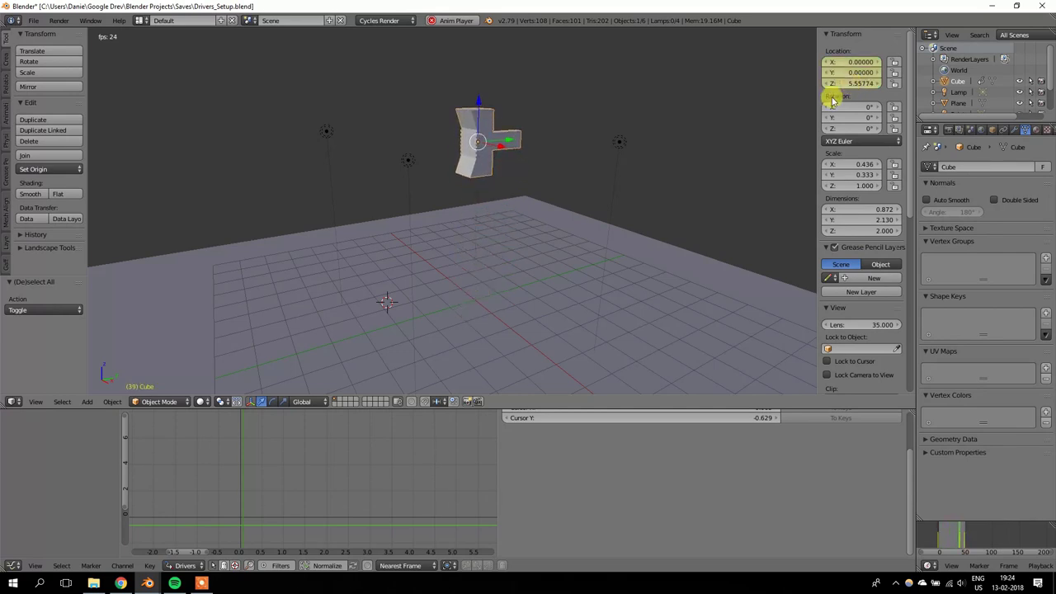
key("alt+a")
right_click(620, 143)
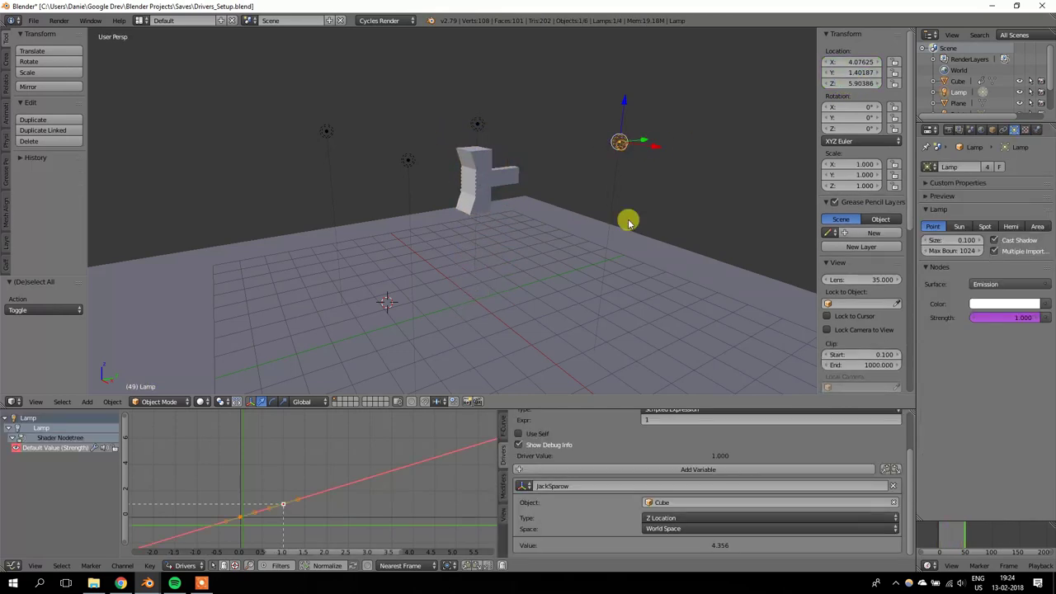
left_click(521, 487)
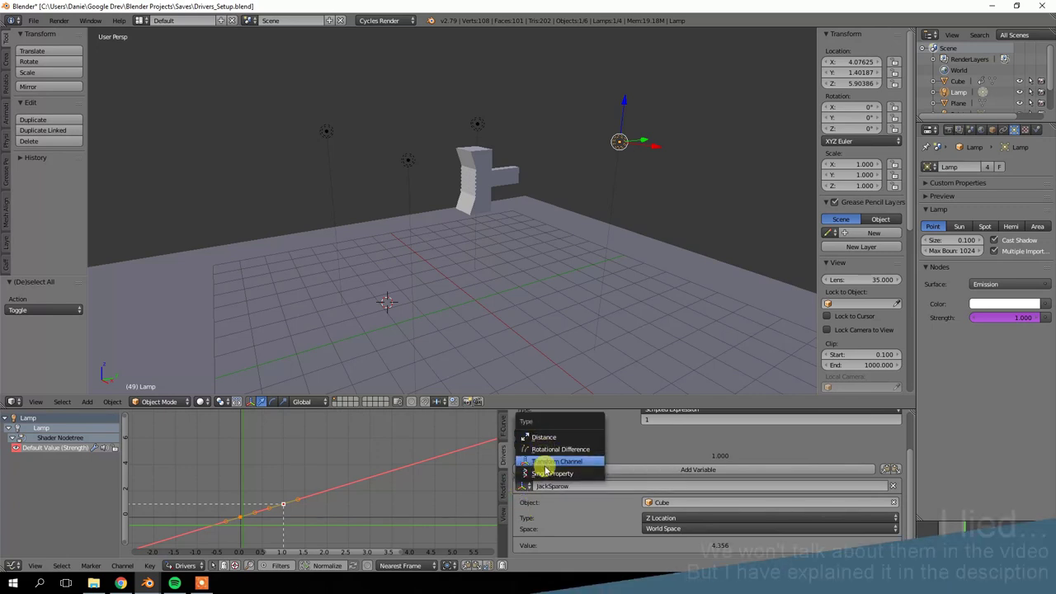
key("alt+a")
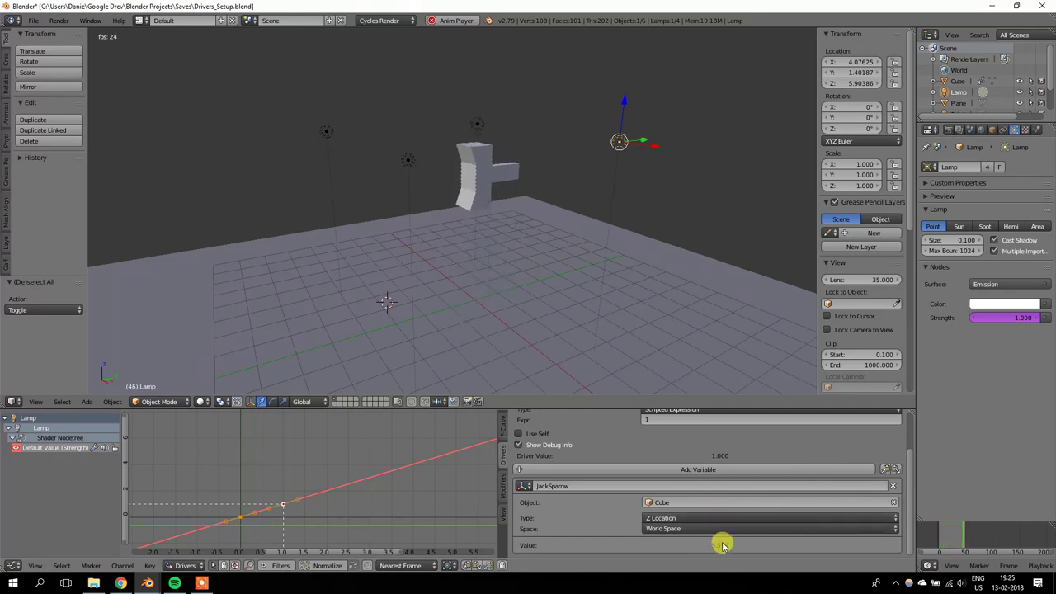
key("alt+a")
right_click(505, 153)
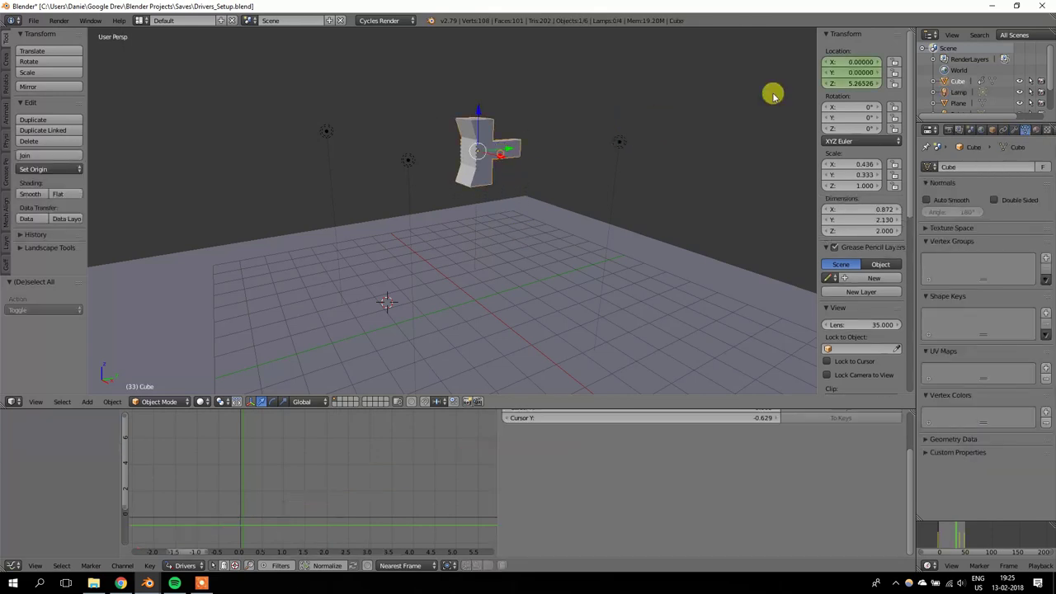
right_click(621, 142)
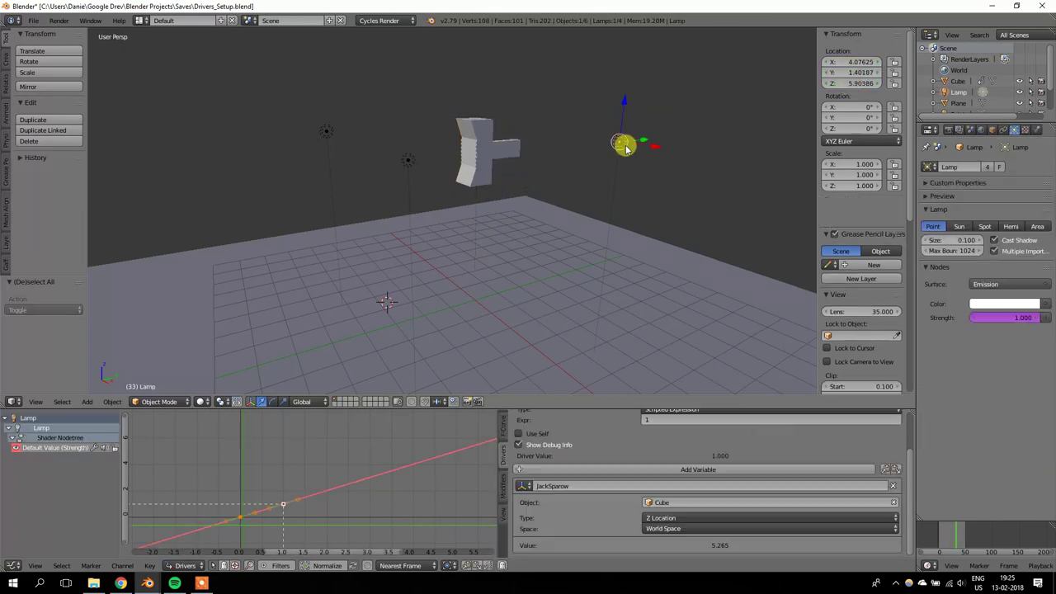
key("alt+a")
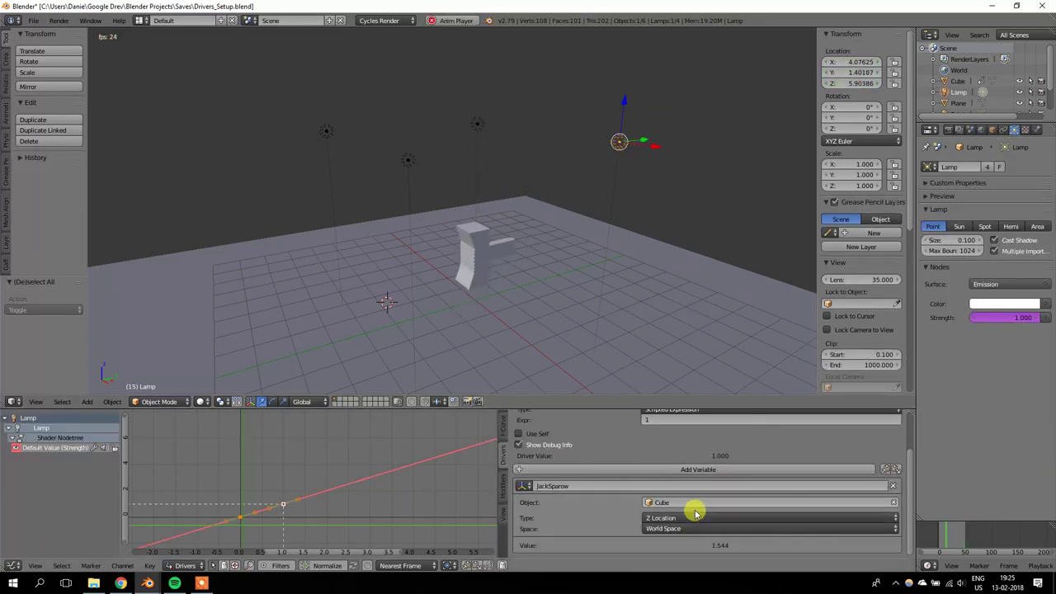
key("alt+a")
Step: Replace the lamp driver's scripted expression with the variable name JackSparow
left_click(600, 486)
scroll(618, 479, "up", 2)
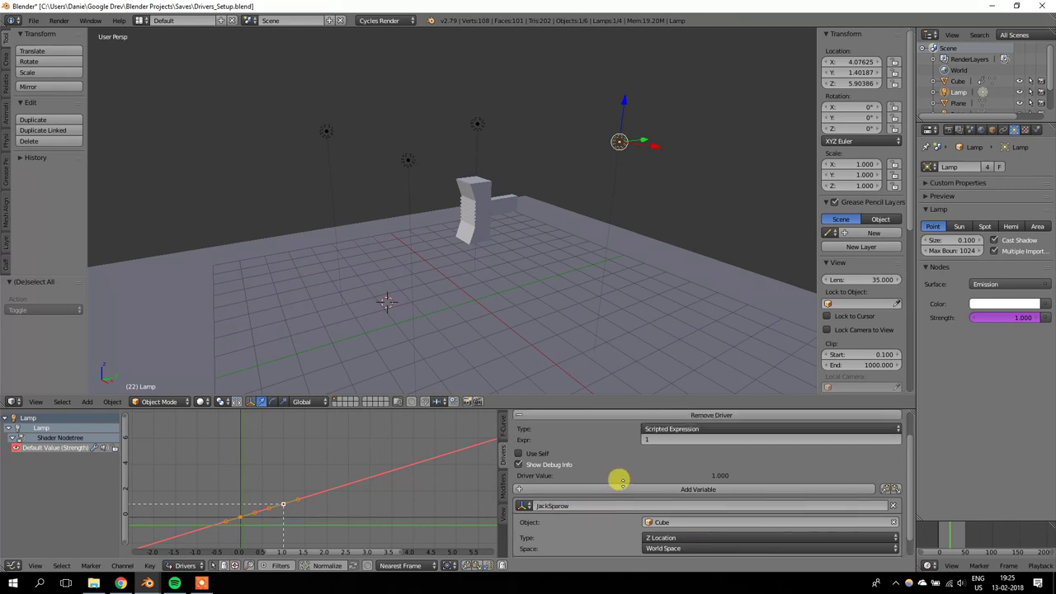
left_click(654, 458)
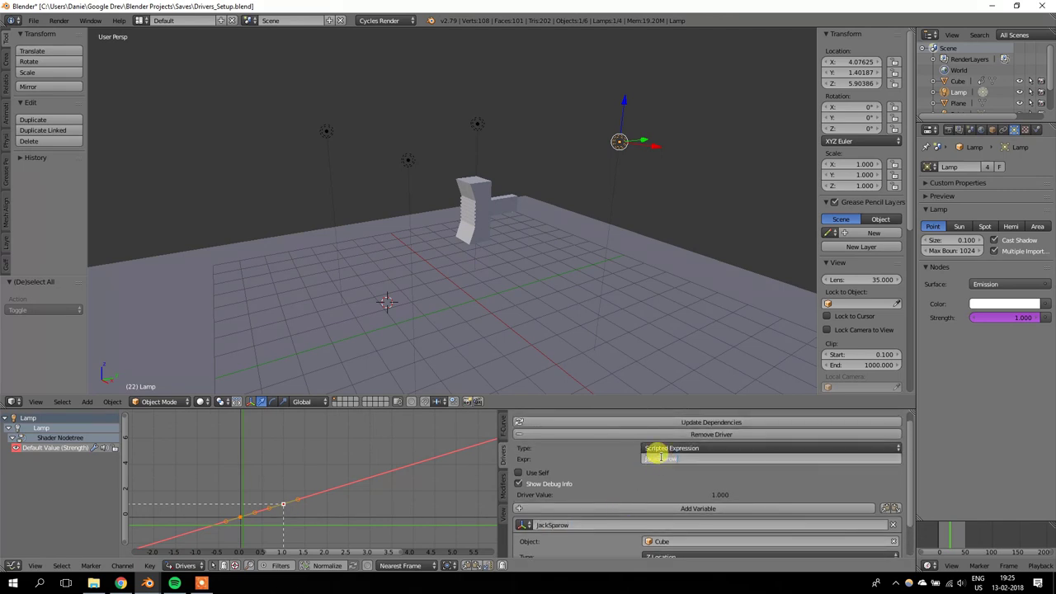
key("Return")
Step: Play the animation and compare the lamp's emission strength with the cube's Z location
key("alt+a")
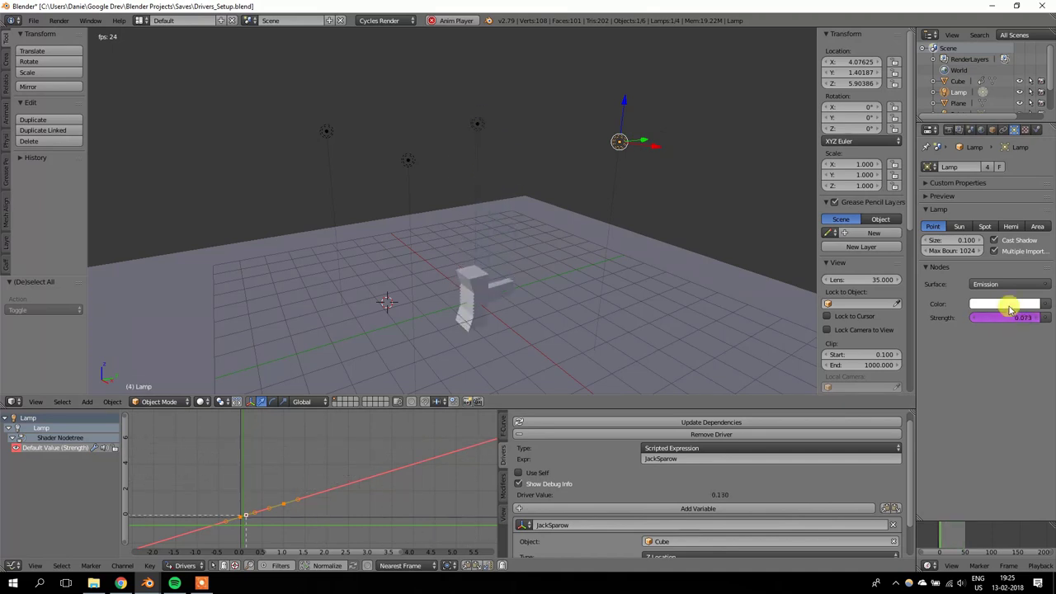
key("alt+a")
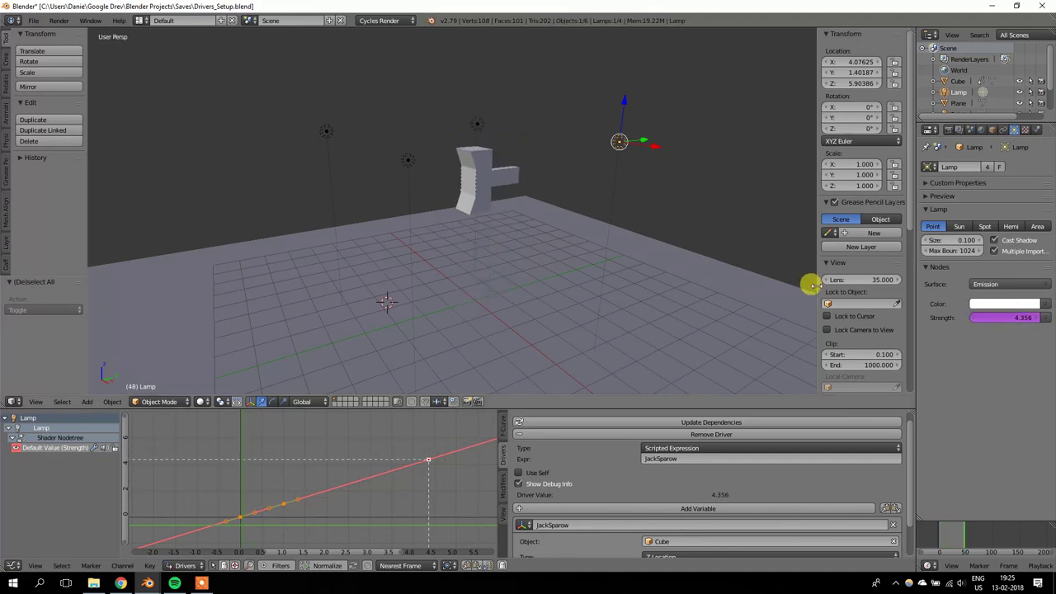
right_click(501, 175)
key("alt+a")
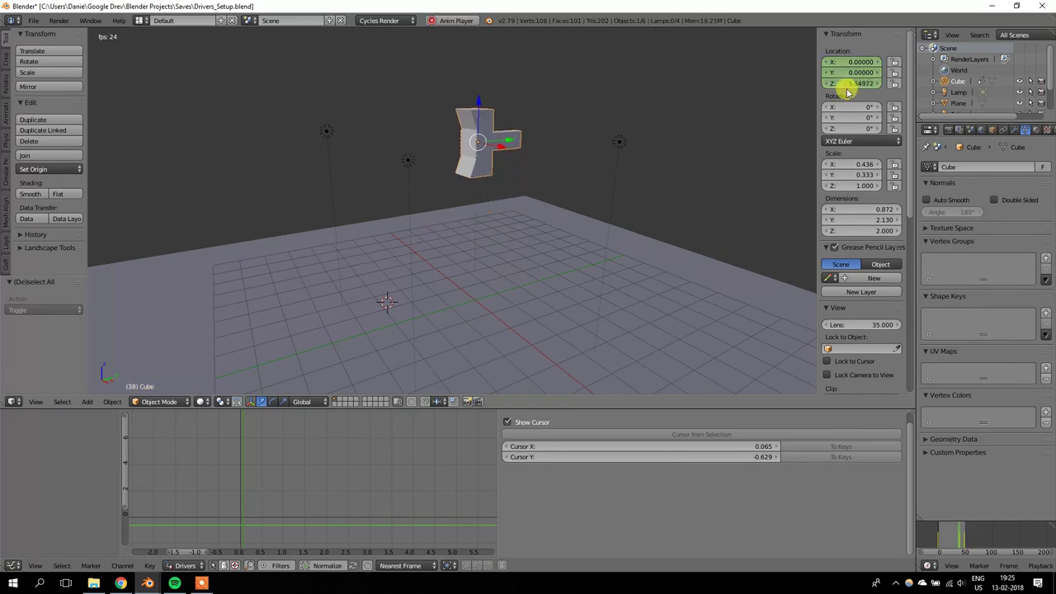
key("alt+a")
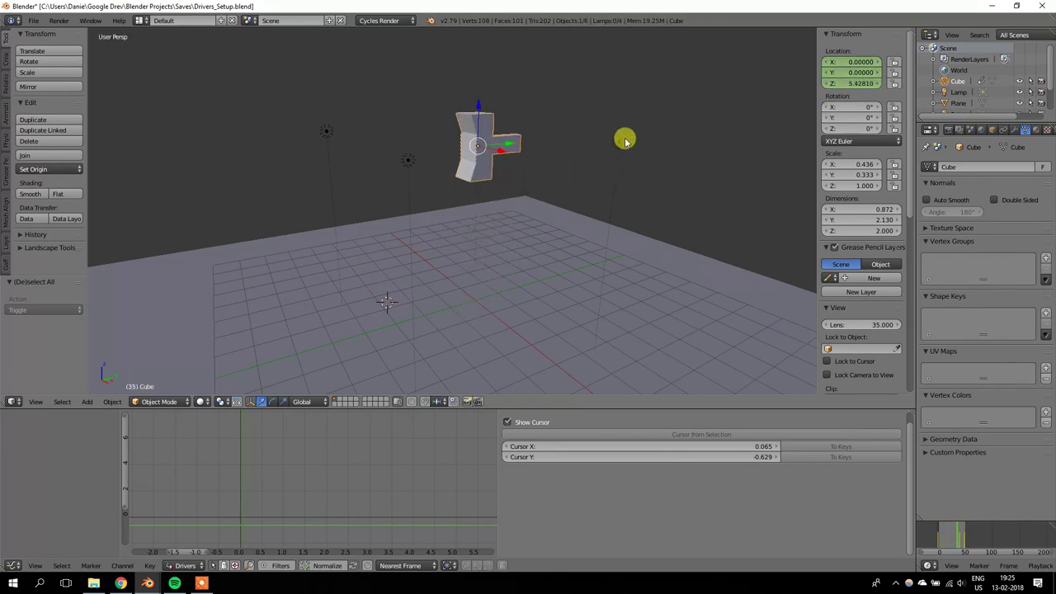
Step: Select the point lamp, switch the viewport to rendered shading and play the animation to preview the lighting
right_click(623, 142)
key("shift+z")
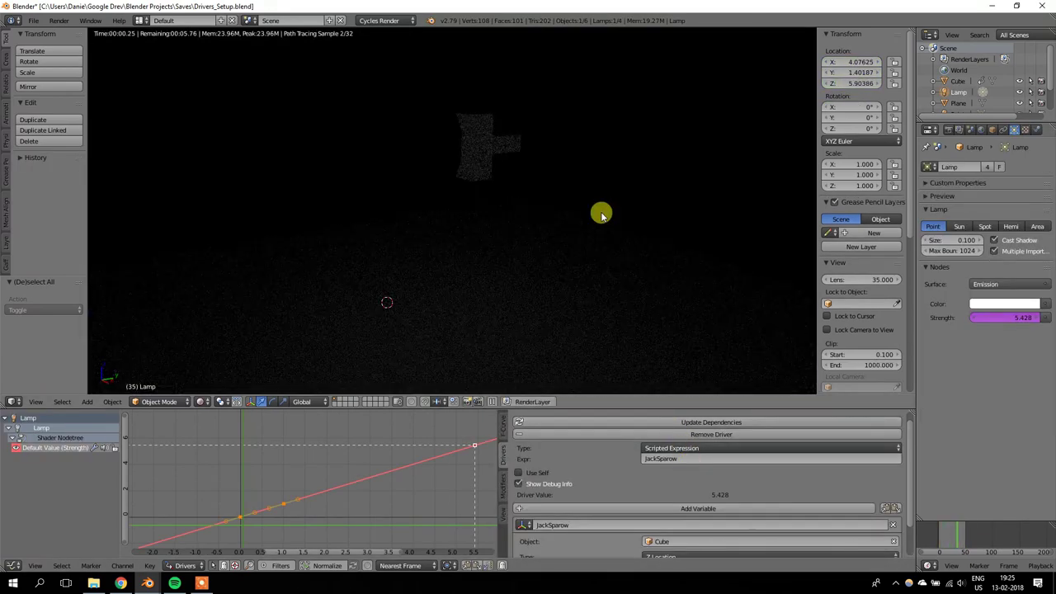
key("alt+a")
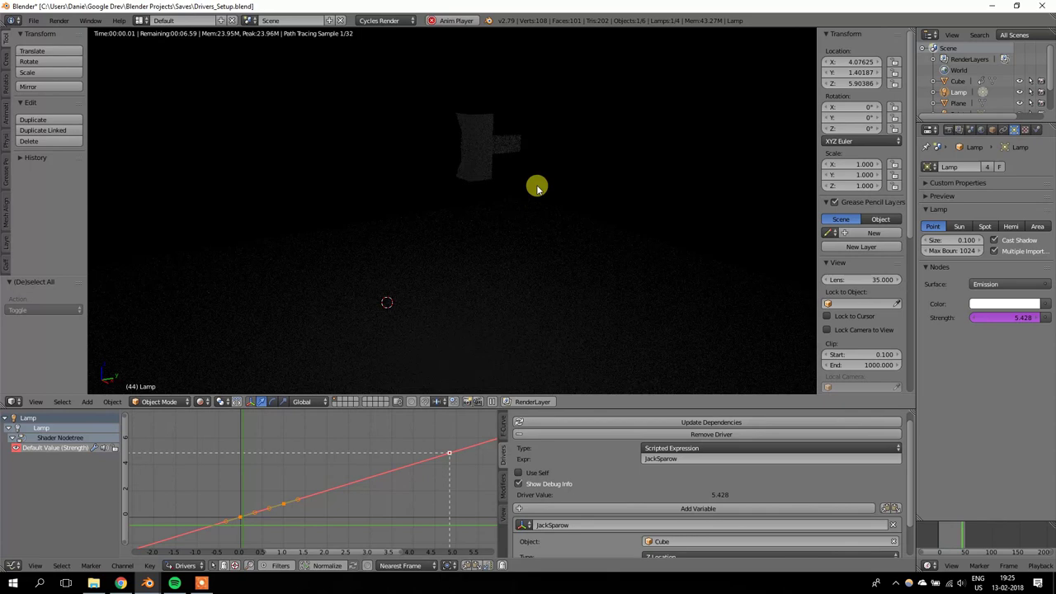
key("alt+a")
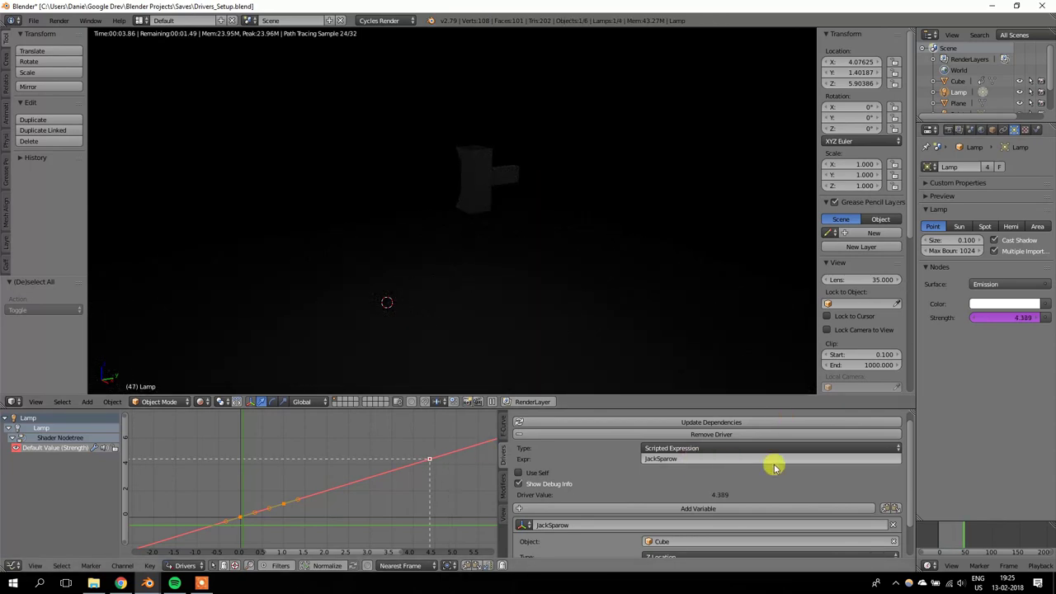
Step: Set the driver expression to JackSparow*10 and scrub through the timeline to check the lamp's strength
scroll(773, 465, "down", 1)
left_click(700, 436)
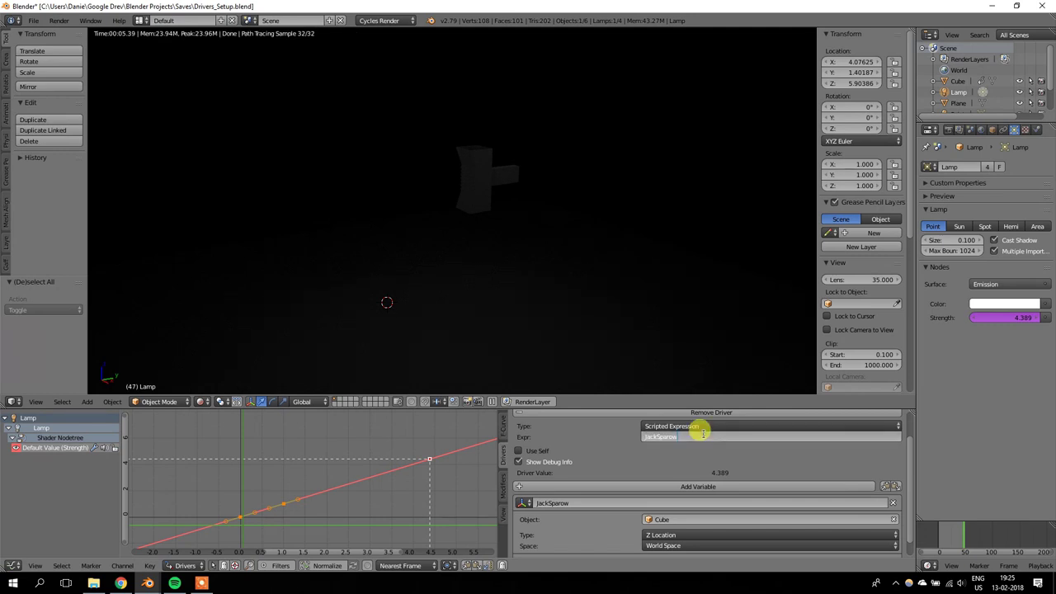
type("*10")
key("Return")
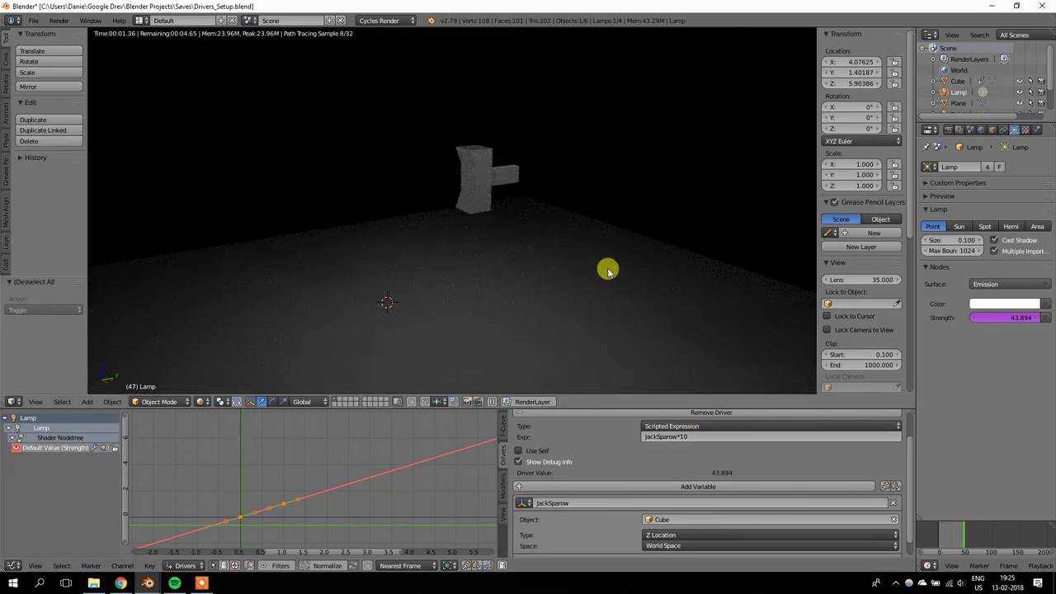
left_click(957, 535)
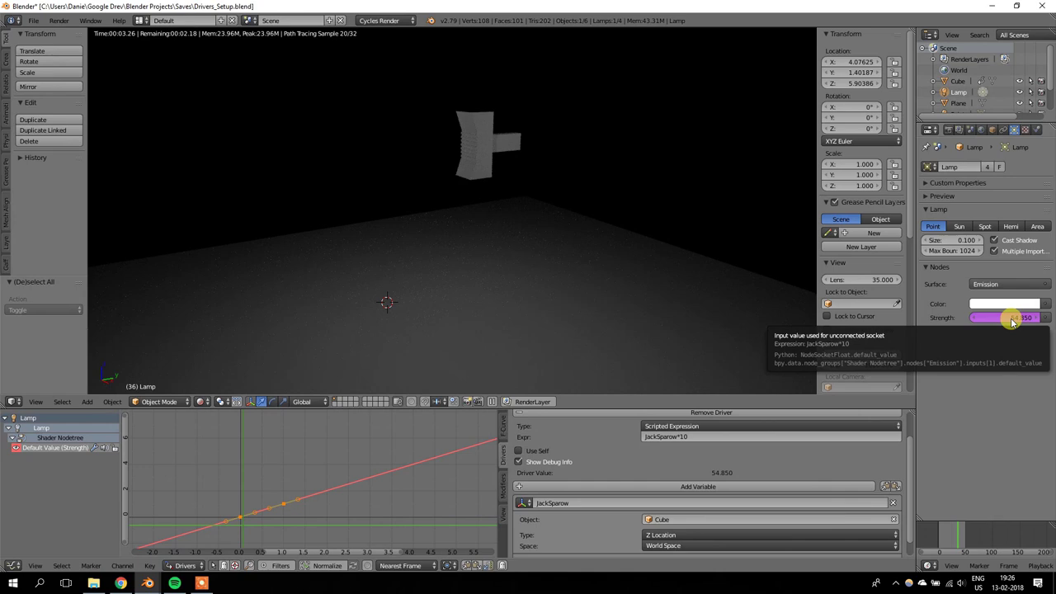
left_click_drag(956, 537, 938, 543)
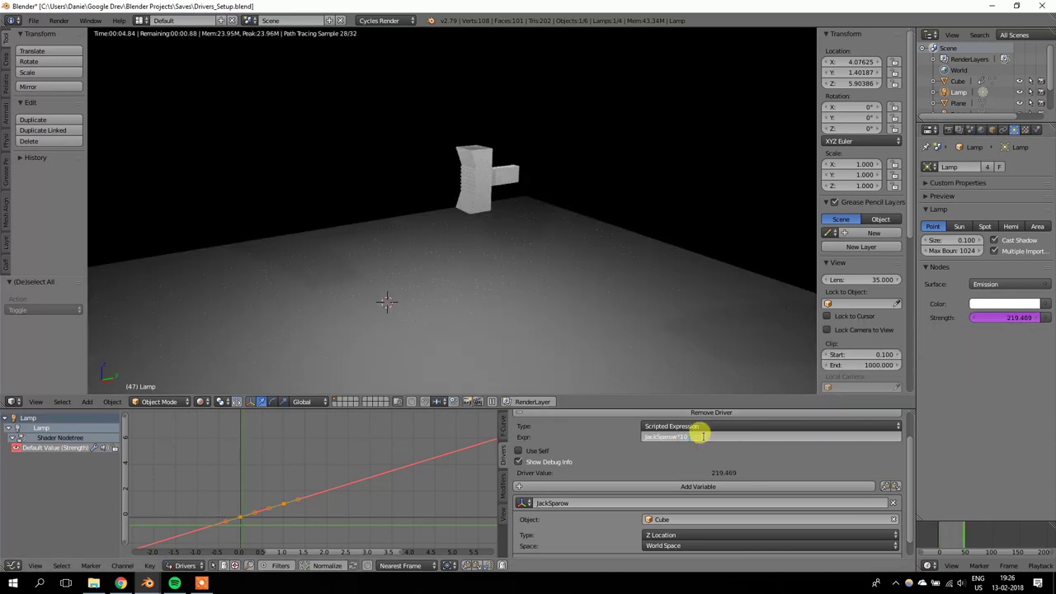
Step: Set the driver expression to JackSparow*10 + 10 and scrub the timeline back to frame 0
key("Return")
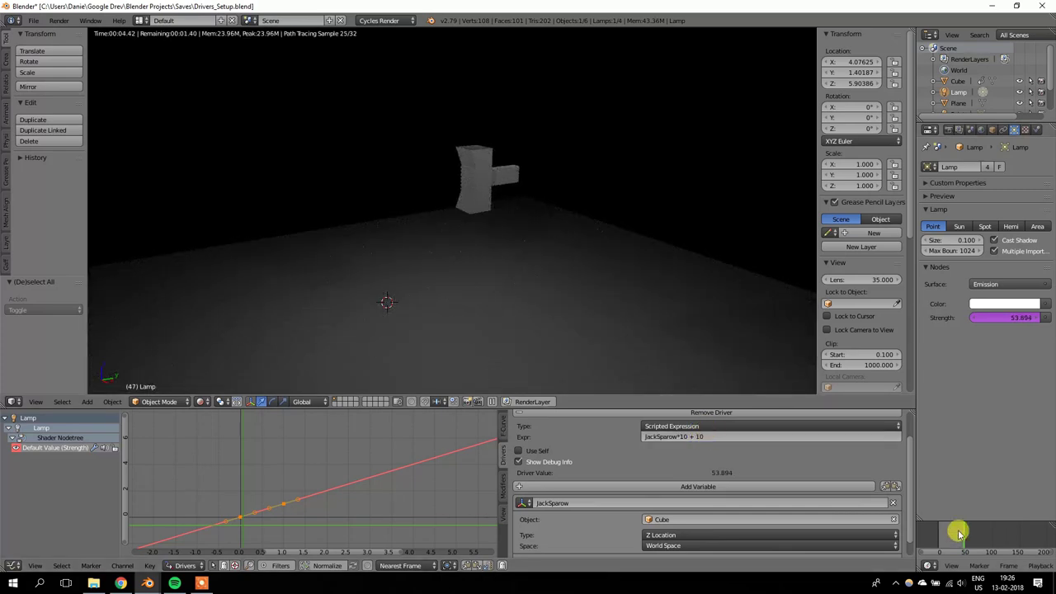
left_click_drag(959, 532, 899, 534)
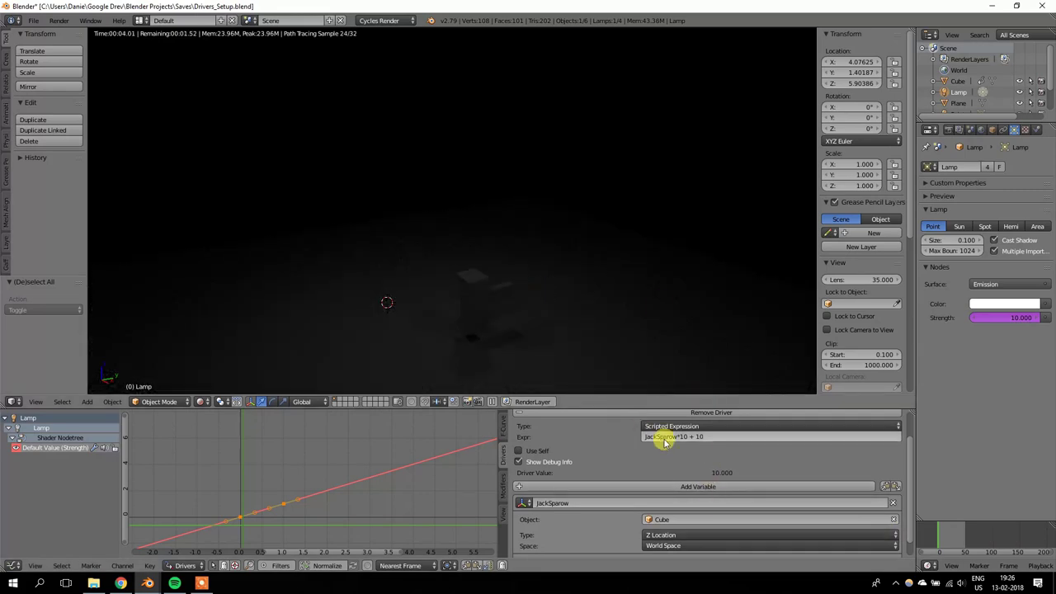
Step: Examine the JackSparow value and the resulting driver value at frame 0 and at frame 33 against the expression
scroll(710, 471, "down", 1)
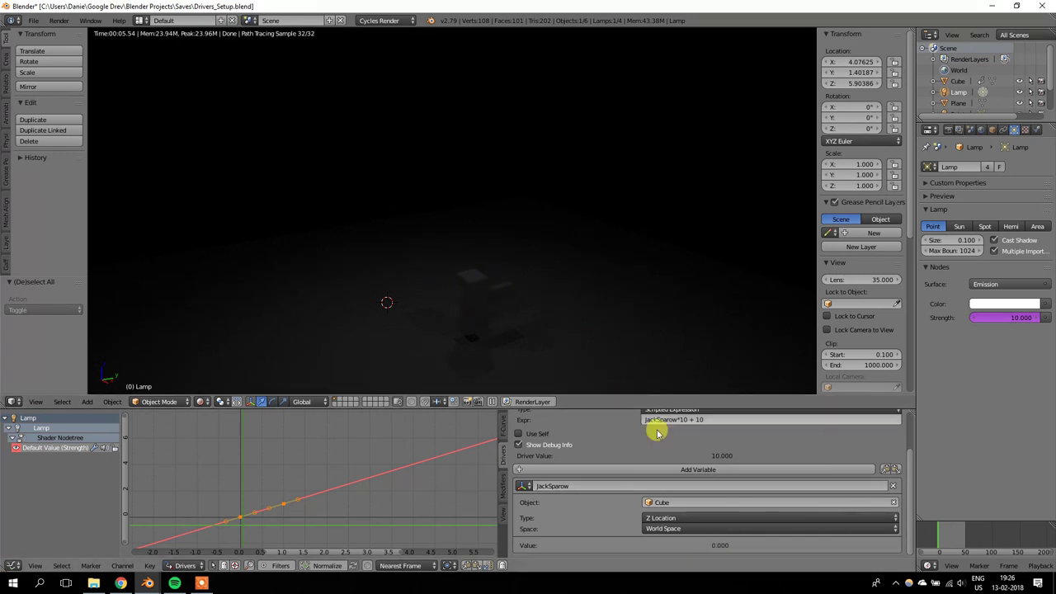
scroll(686, 459, "up", 1)
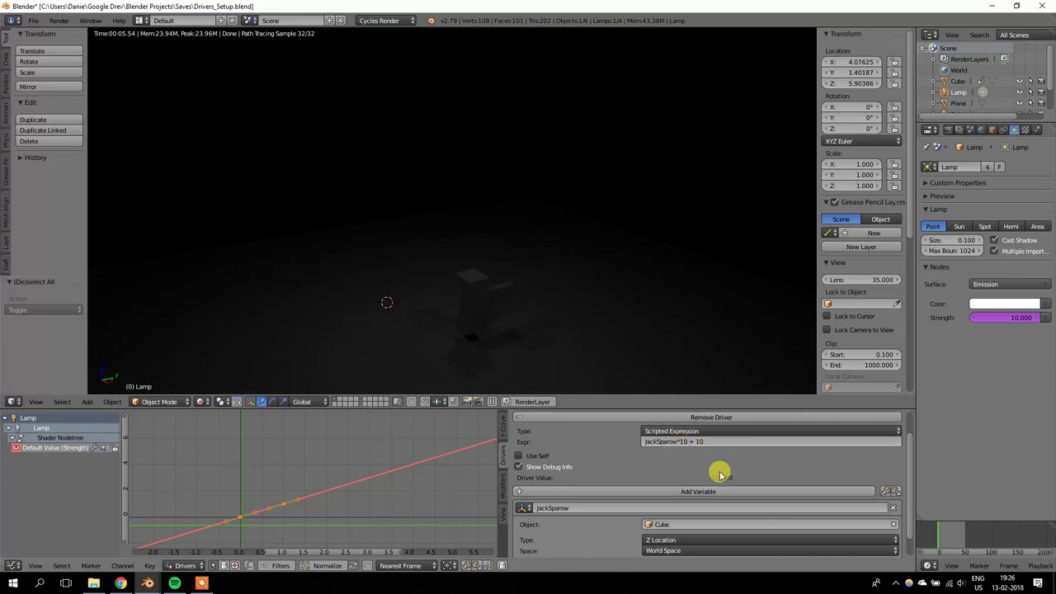
scroll(683, 438, "down", 1)
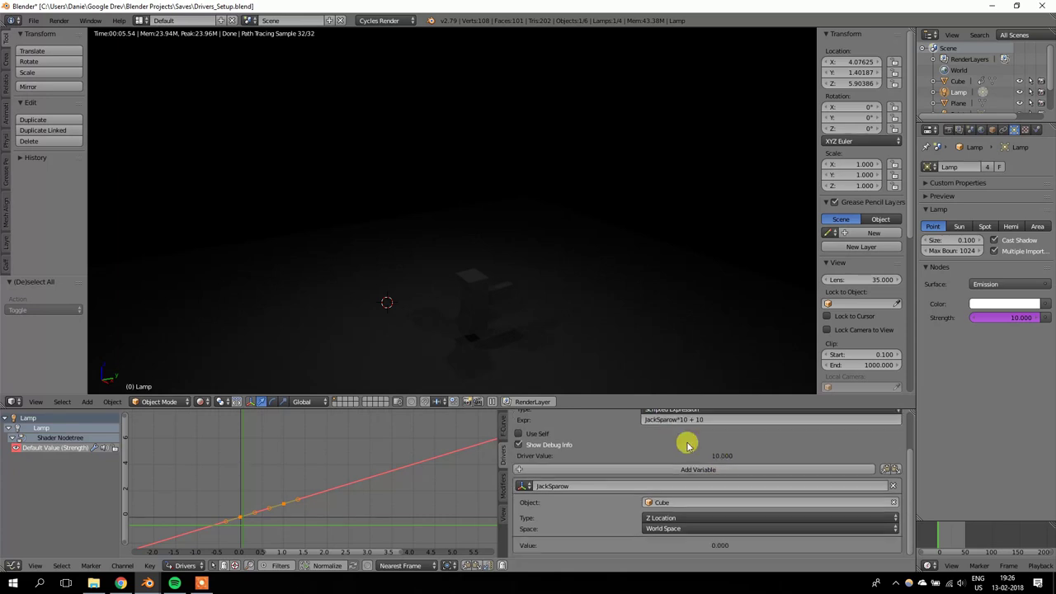
left_click(954, 539)
left_click_drag(954, 539, 957, 539)
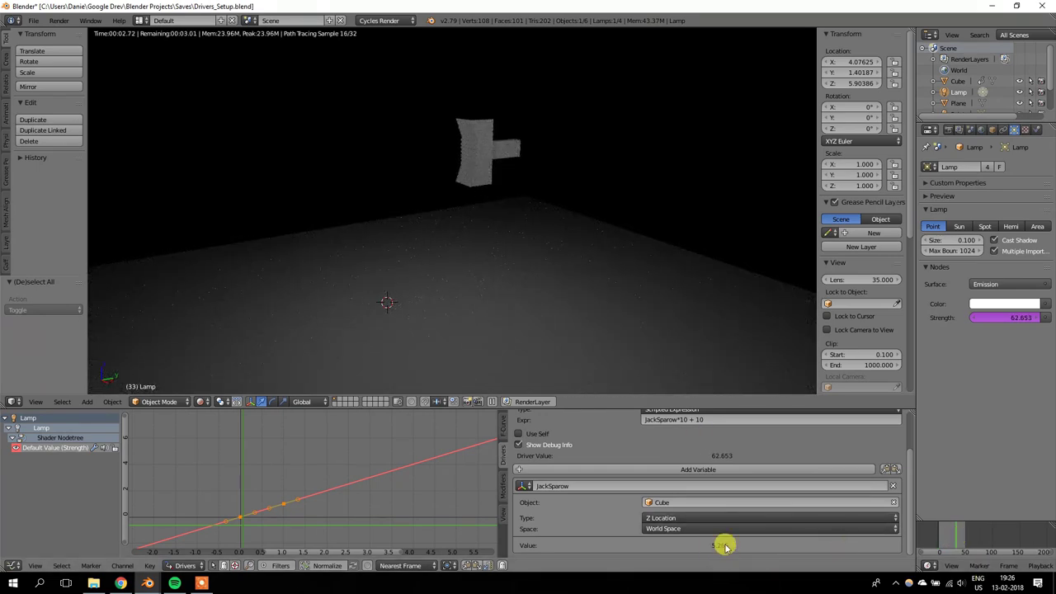
scroll(660, 448, "up", 1)
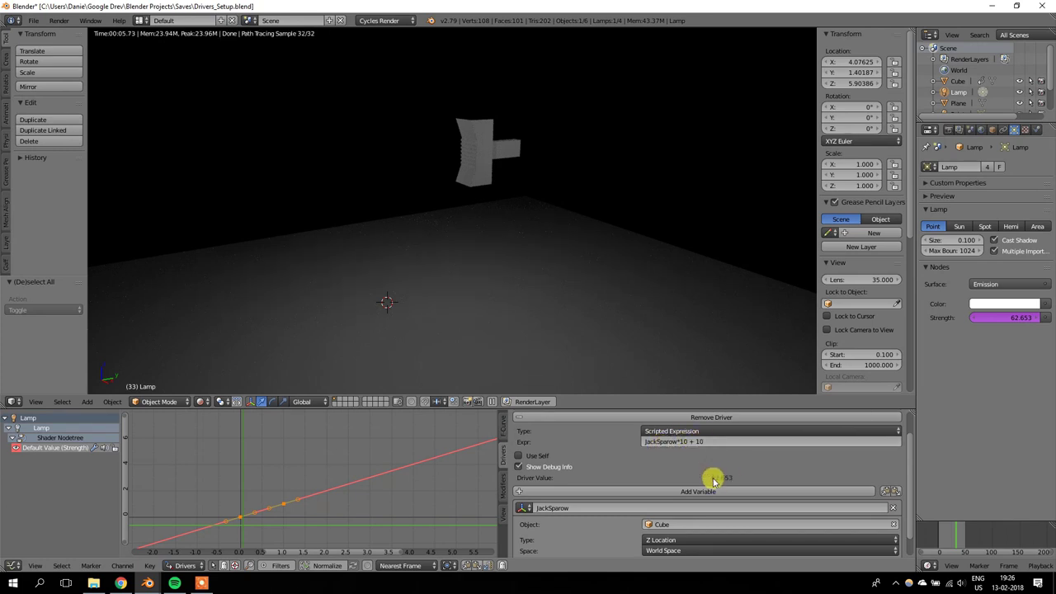
left_click(709, 441)
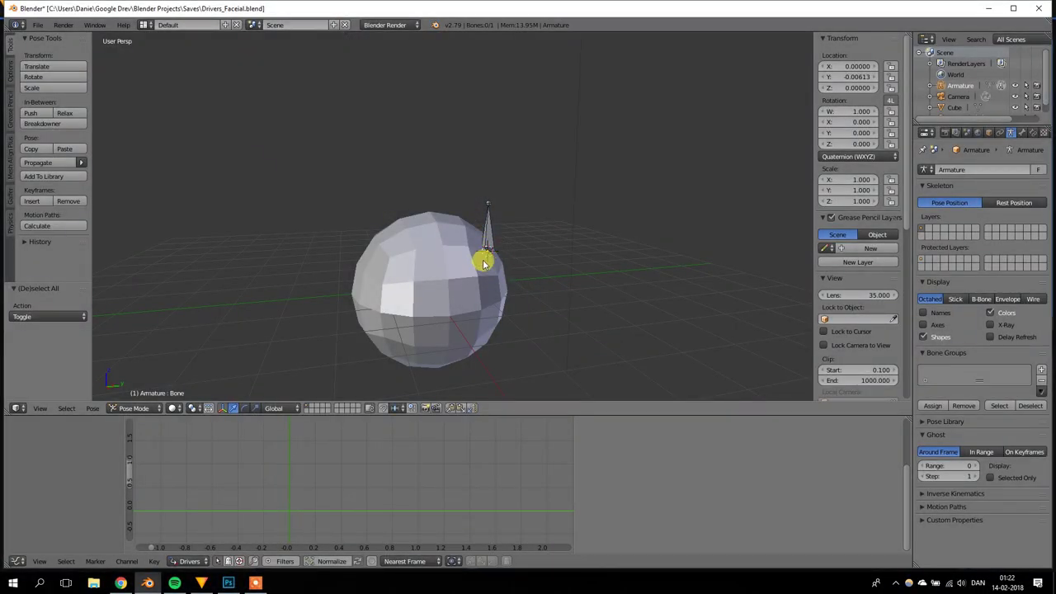
Step: Select the sphere mesh and test its Key 1 shape key by varying the value and returning it to 0
mouse_move(484, 262)
middle_mouse_down()
mouse_move(499, 264)
mouse_move(497, 247)
mouse_move(492, 257)
middle_mouse_up()
right_click(495, 277)
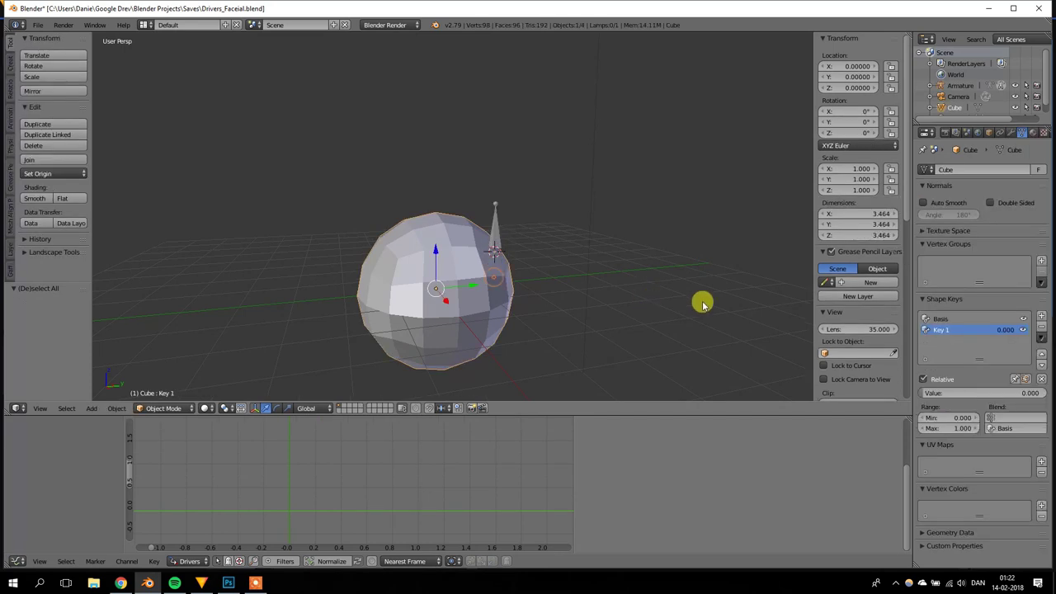
left_click_drag(935, 394, 863, 386)
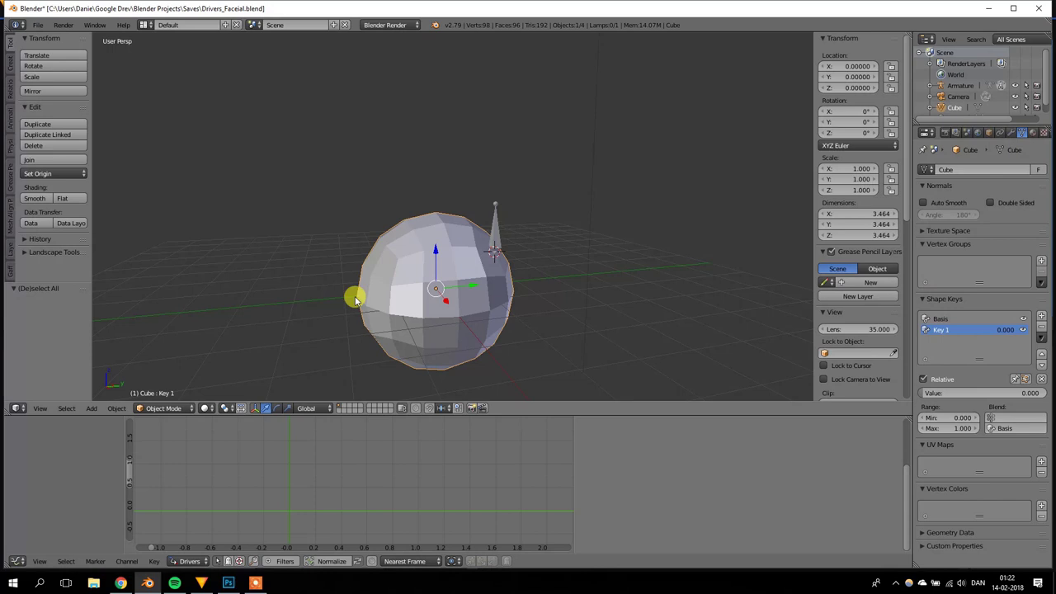
mouse_move(935, 394)
left_mouse_down()
mouse_move(1045, 393)
mouse_move(915, 394)
left_mouse_up()
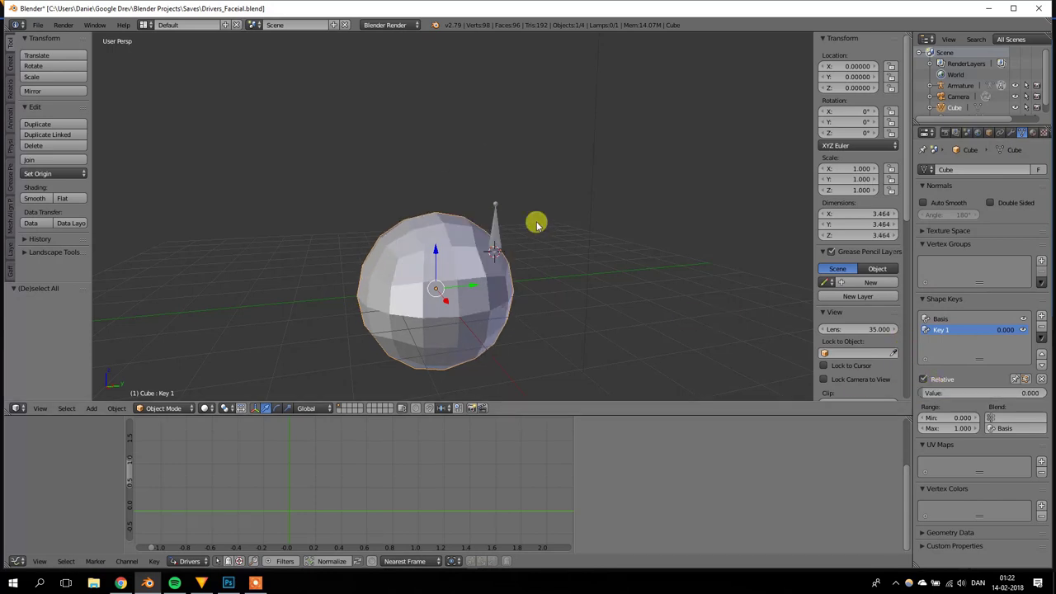
Step: Try moving the bone upward along the global Z axis
right_click(495, 239)
key("g")
key("z")
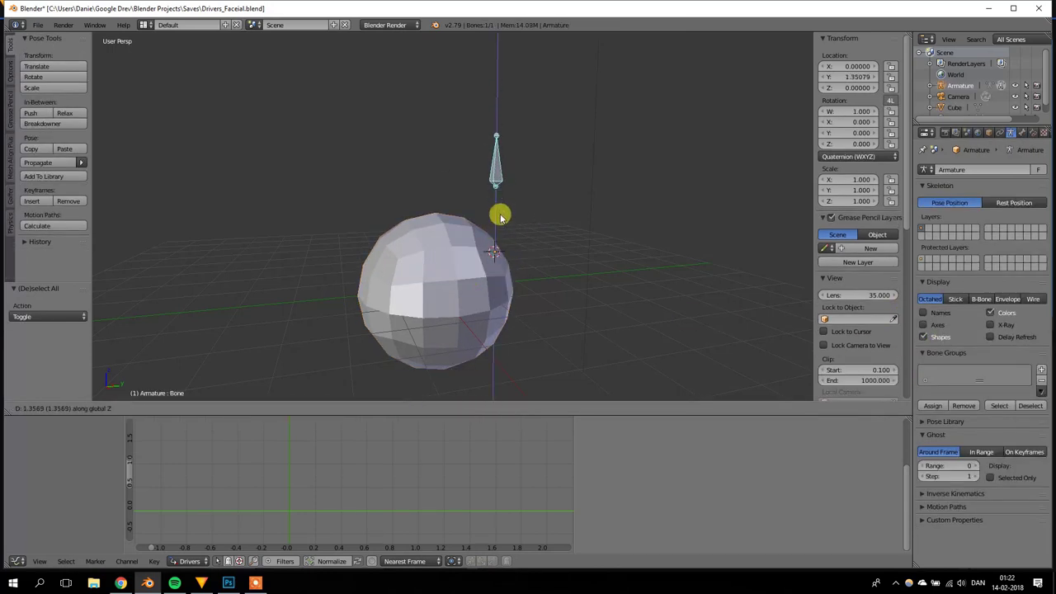
right_click(504, 249)
Step: Select the sphere mesh and add a driver to the value of its Key 1 shape key
right_click(481, 294)
left_click_drag(977, 394, 924, 393)
right_click(938, 394)
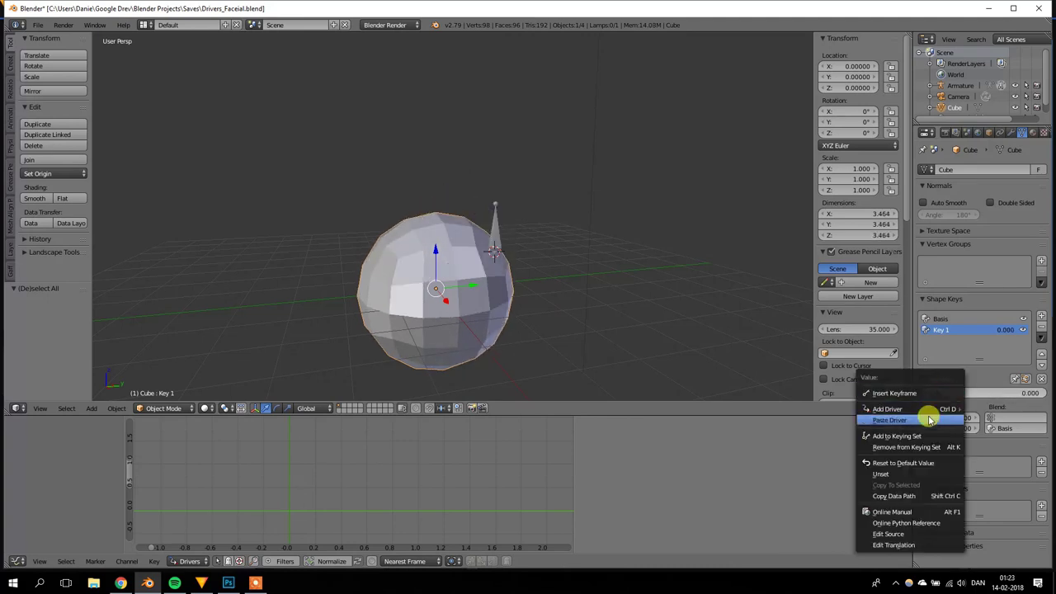
mouse_move(885, 410)
left_click(792, 421)
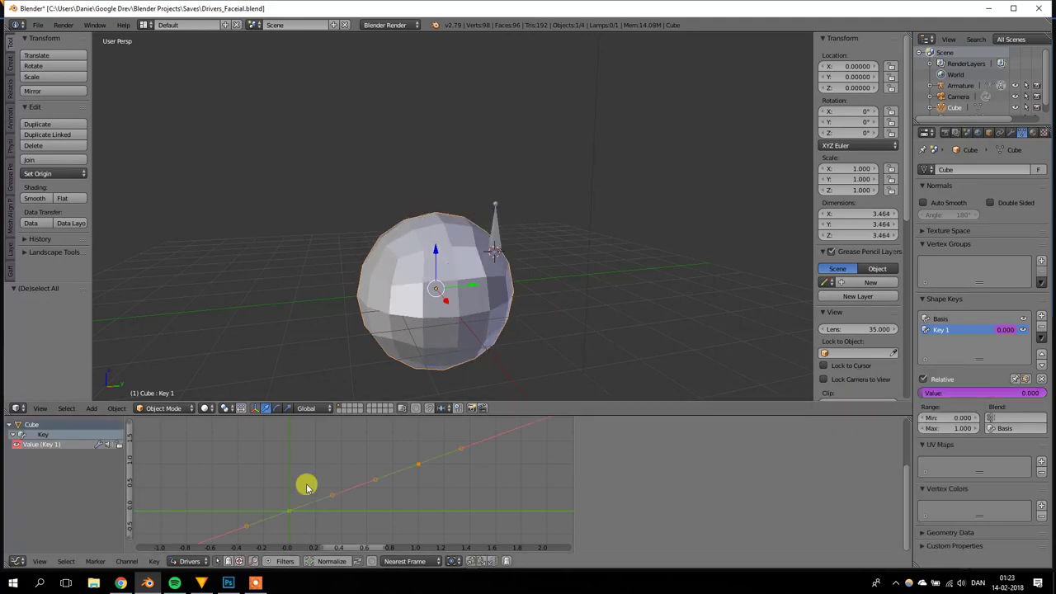
Step: Select the Value (Key 1) driver curve and target its variable at the Armature object's Bone
left_click(28, 444)
scroll(863, 500, "down", 3)
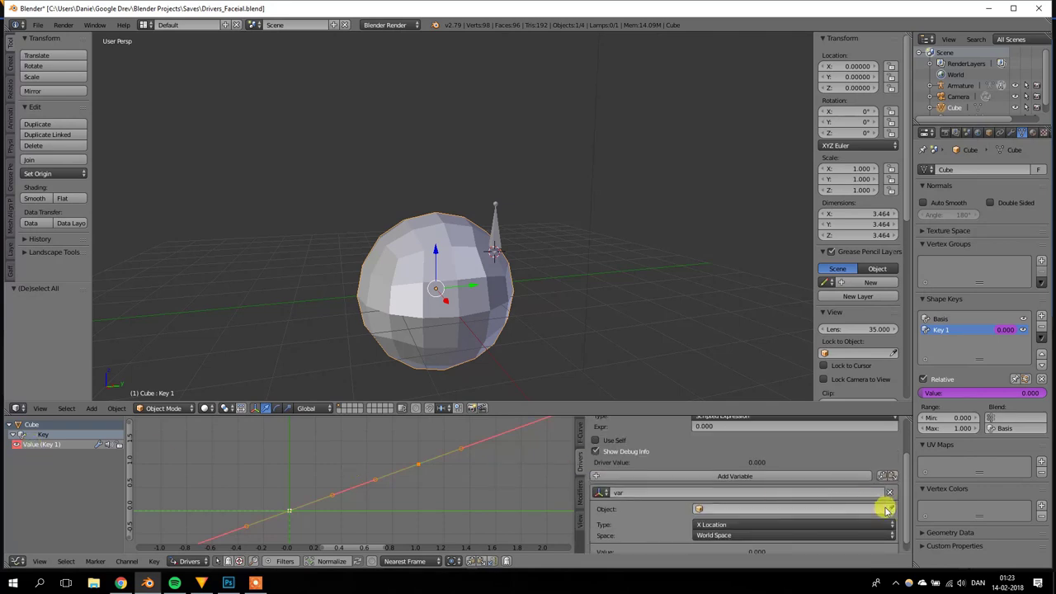
left_click(492, 204)
left_click(715, 520)
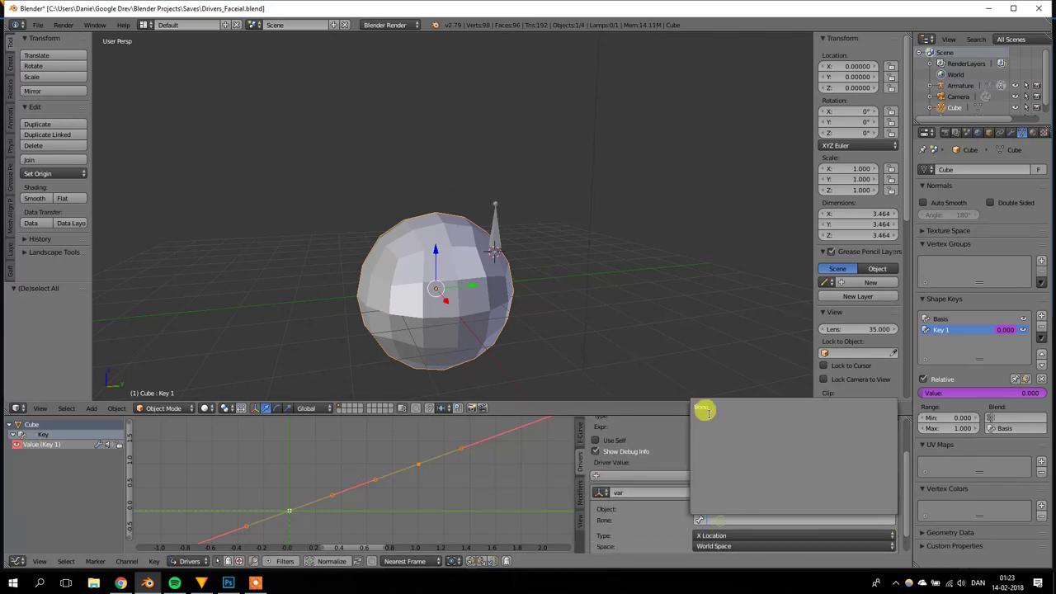
left_click(711, 409)
scroll(720, 500, "down", 1)
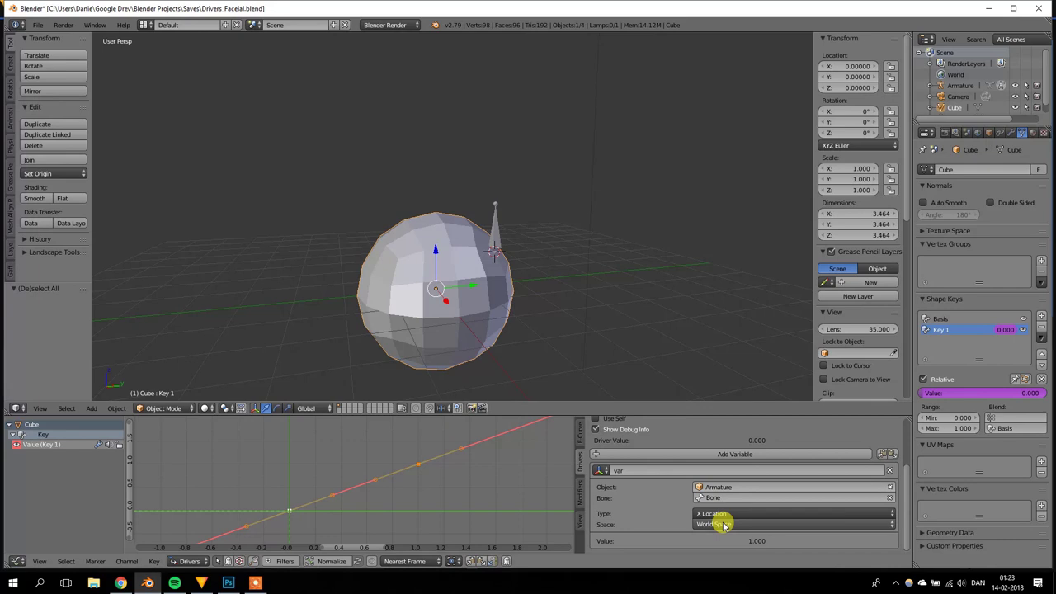
Step: Try Transform Space for the driver variable and return it to World Space to compare the resulting values
left_click(723, 524)
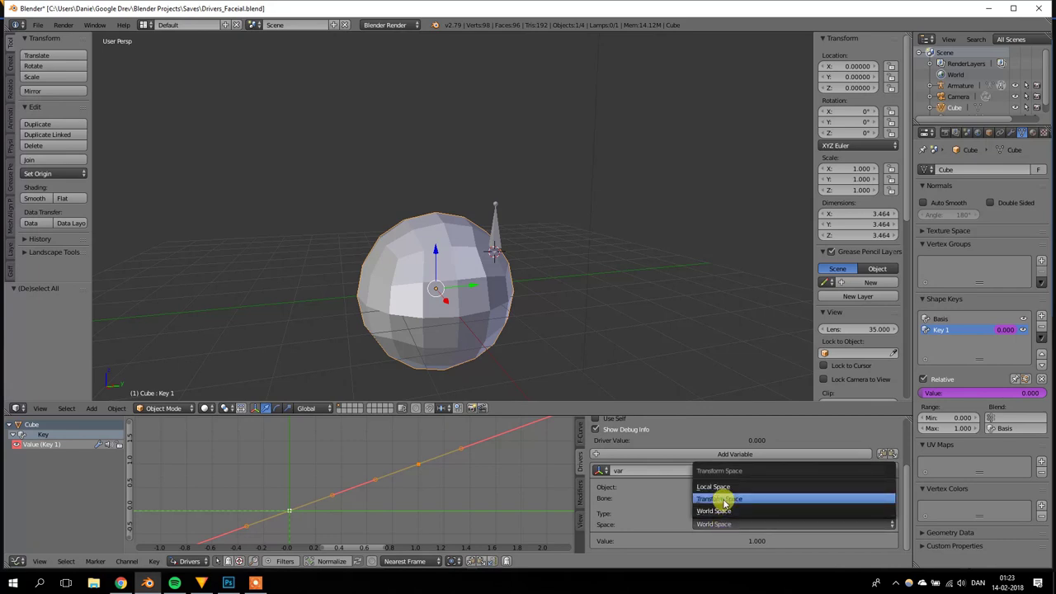
left_click(725, 500)
left_click(723, 523)
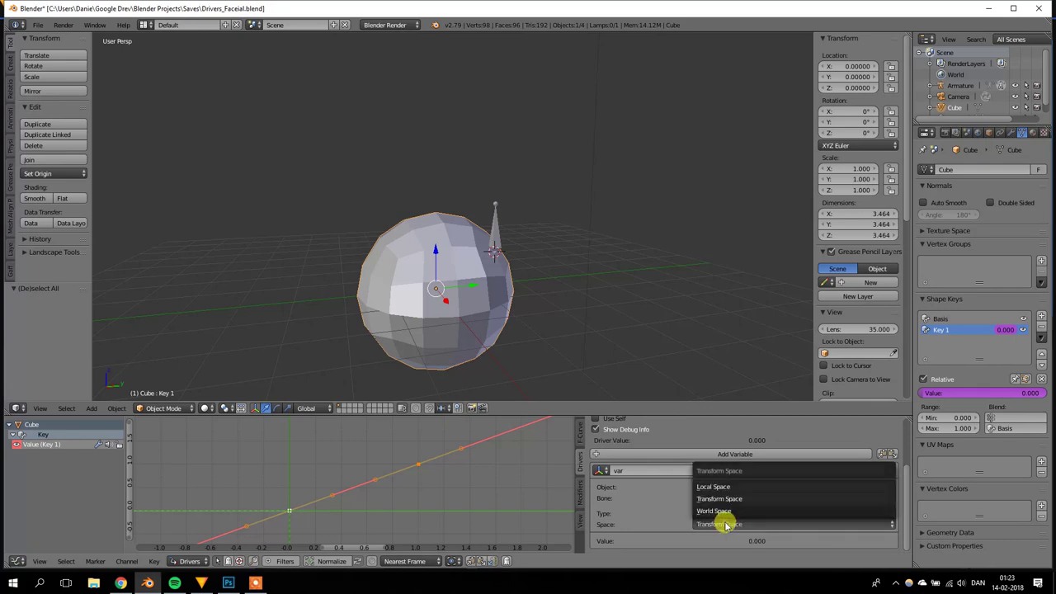
left_click(725, 520)
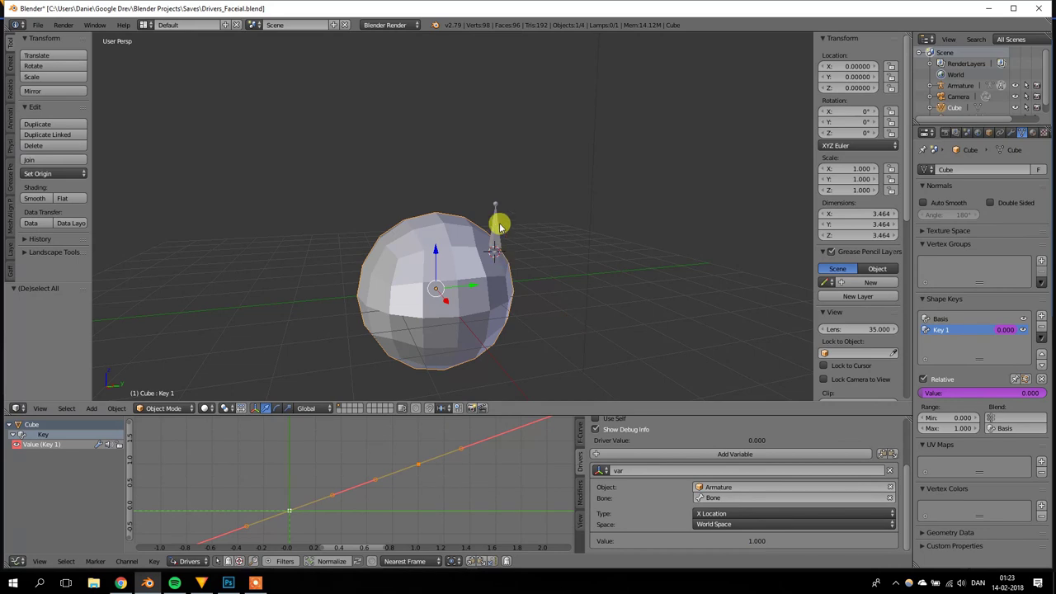
Step: Compare the bone's position with the world origin in a right wireframe view, and set the driver variable's space to Transform Space
mouse_move(492, 224)
middle_mouse_down()
mouse_move(502, 271)
mouse_move(482, 238)
middle_mouse_up()
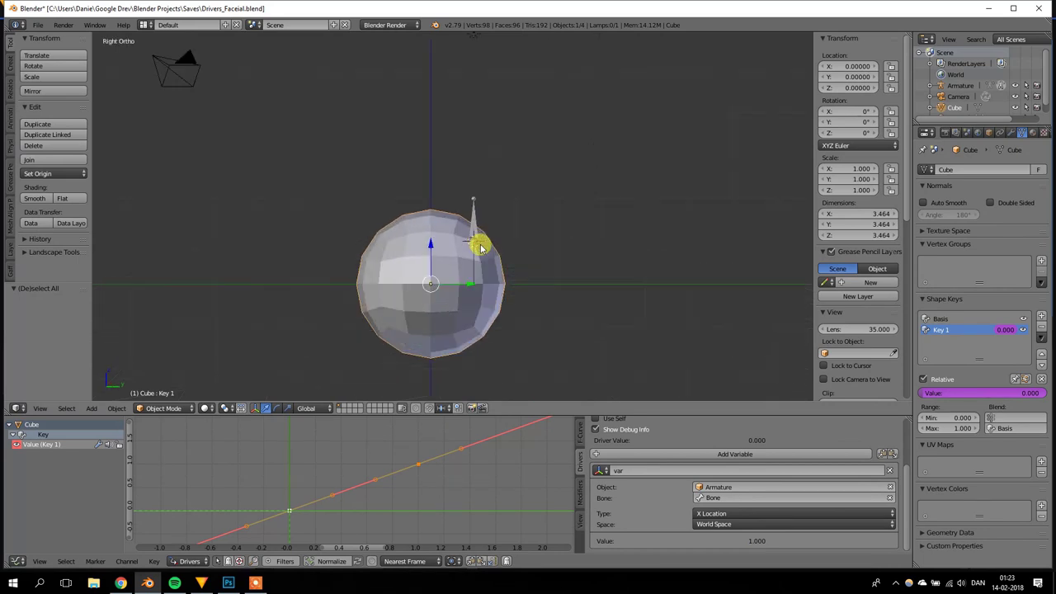
key("KP_3")
key("z")
scroll(488, 246, "down", 3)
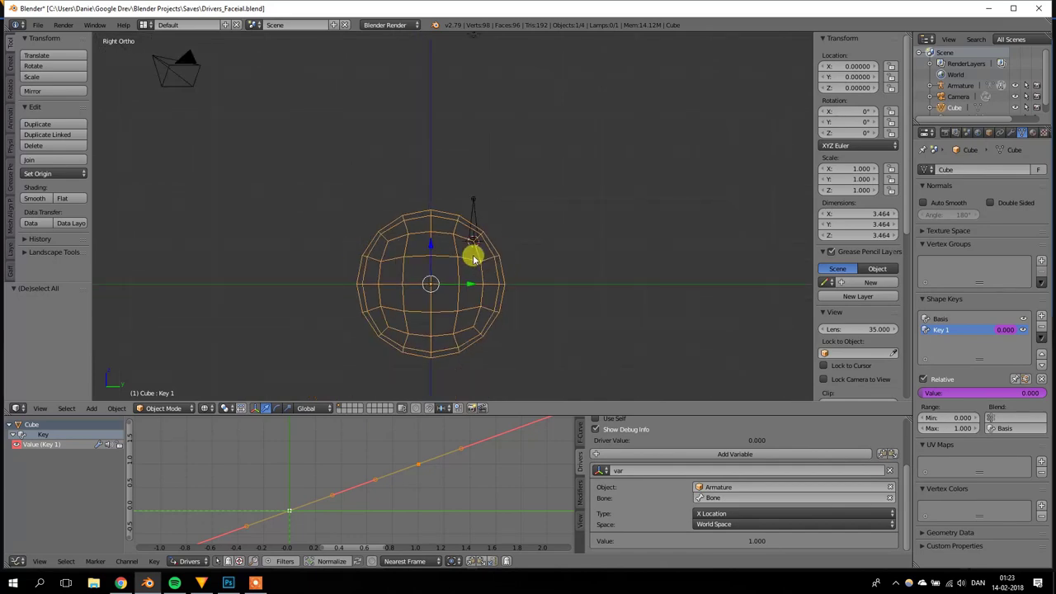
mouse_move(474, 254)
middle_mouse_down()
mouse_move(514, 278)
mouse_move(437, 278)
mouse_move(460, 297)
mouse_move(502, 276)
middle_mouse_up()
key("KP_3")
key("z")
left_click(723, 521)
left_click(722, 498)
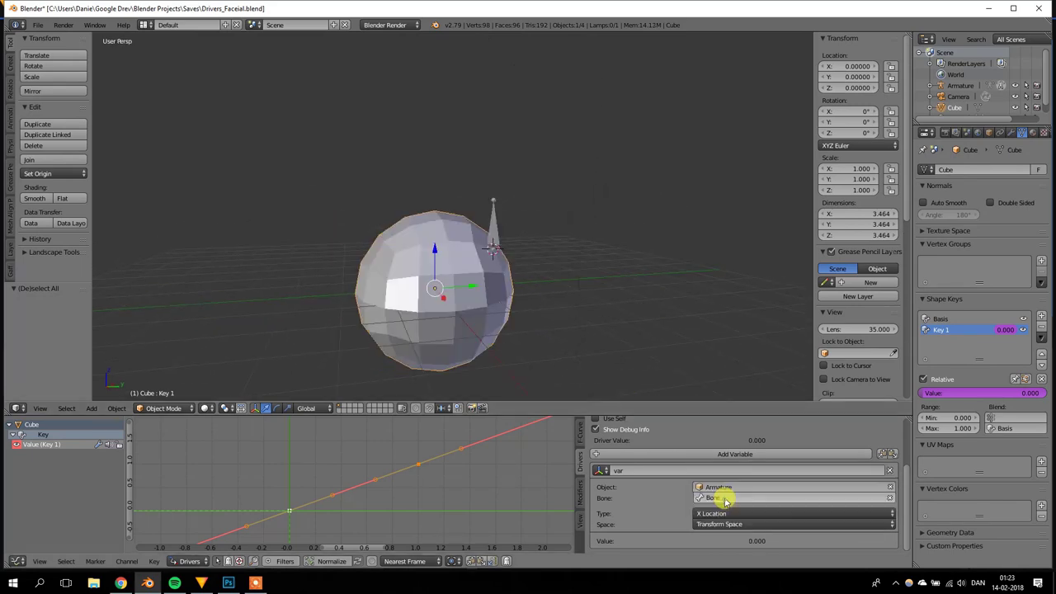
Step: Select the bone, inspect its rest position in Edit Mode and return to Pose Mode
right_click(496, 228)
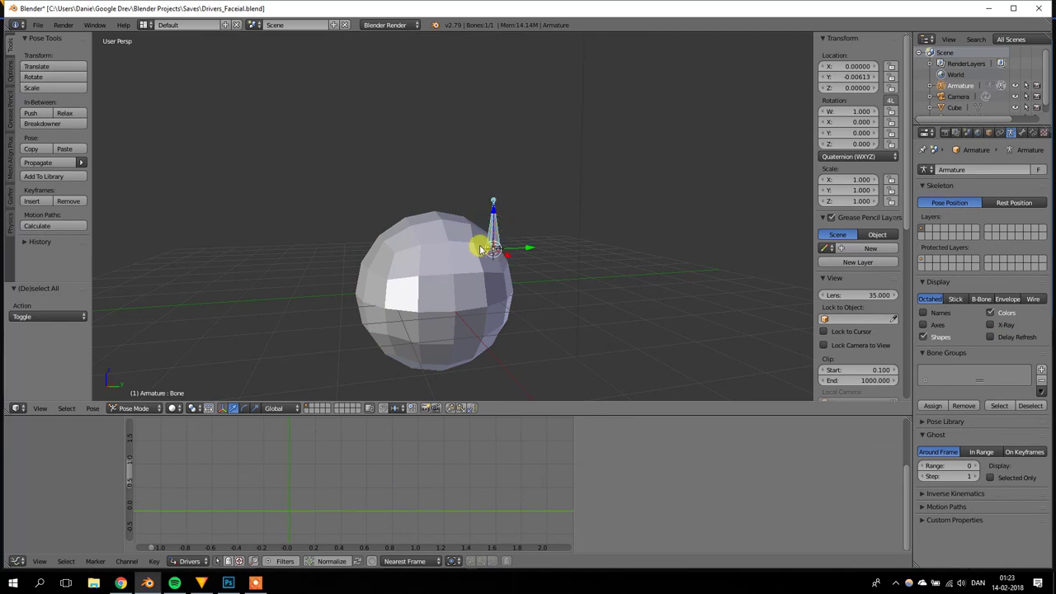
left_click(137, 407)
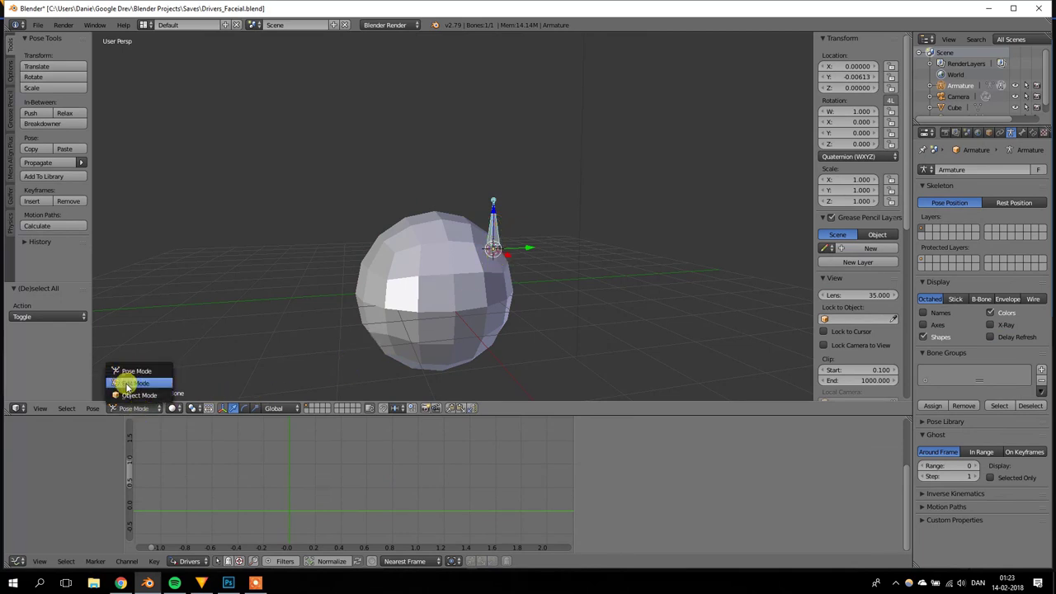
left_click(124, 377)
scroll(489, 259, "up", 3)
left_click(169, 408)
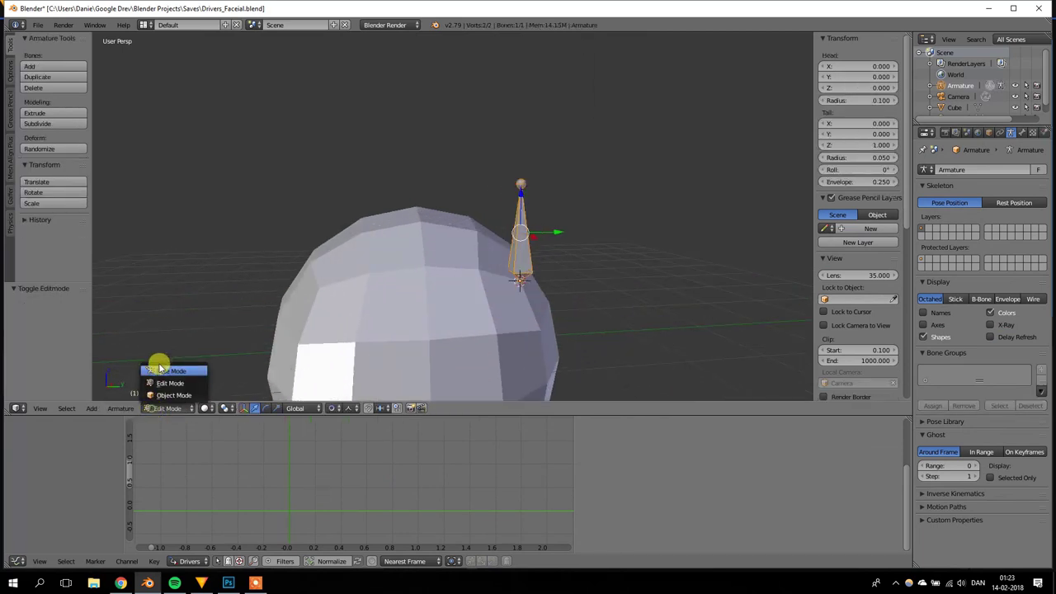
left_click(159, 370)
Step: Test-move the bone along global Z, cancel the move and reselect the sphere to view its driver settings
scroll(522, 288, "down", 3)
key("g")
key("z")
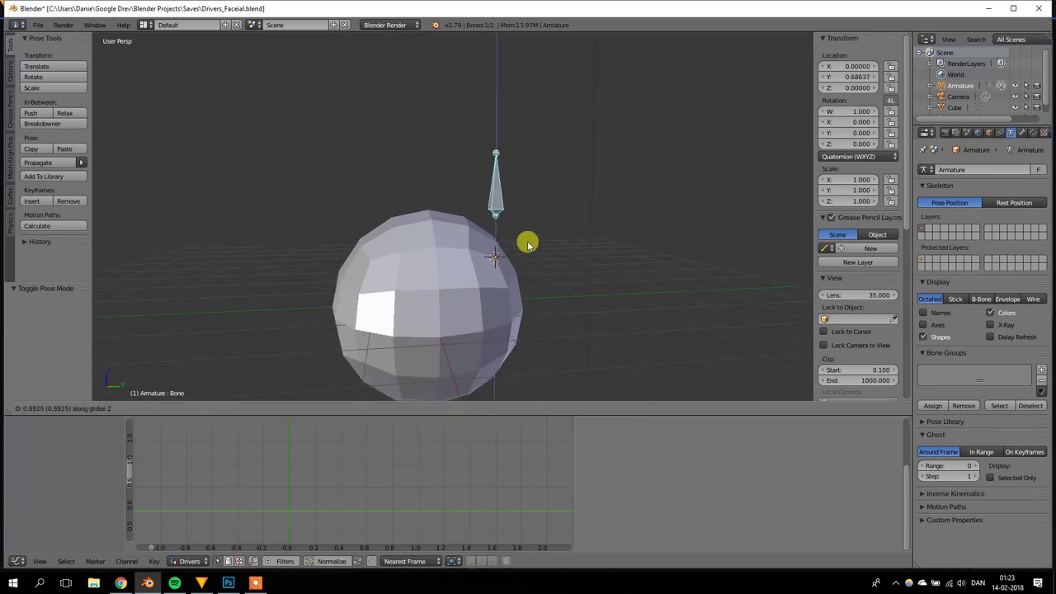
right_click(532, 287)
middle_click_drag(485, 282, 498, 282)
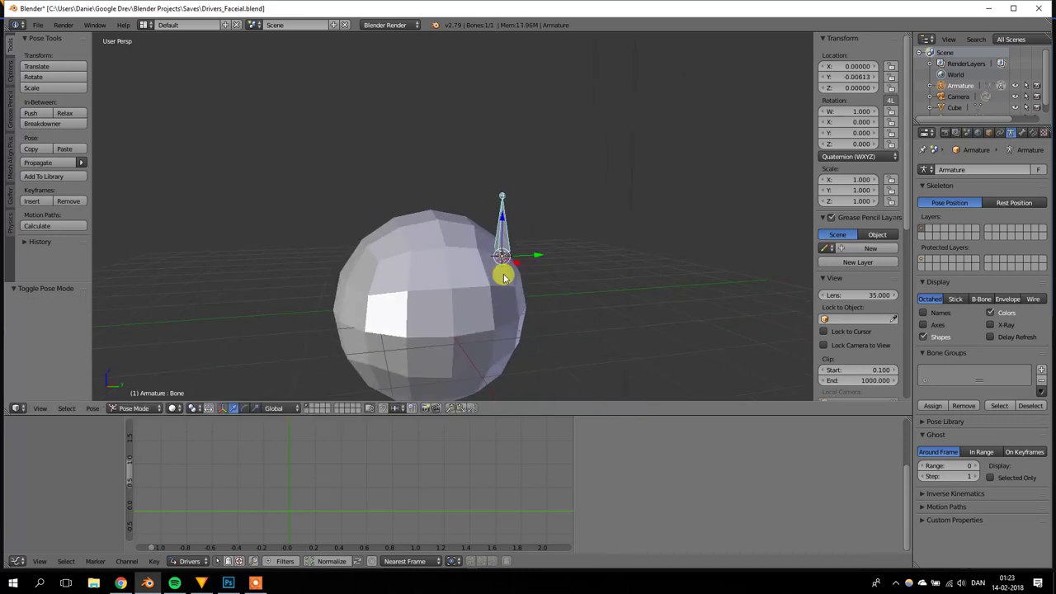
right_click(505, 278)
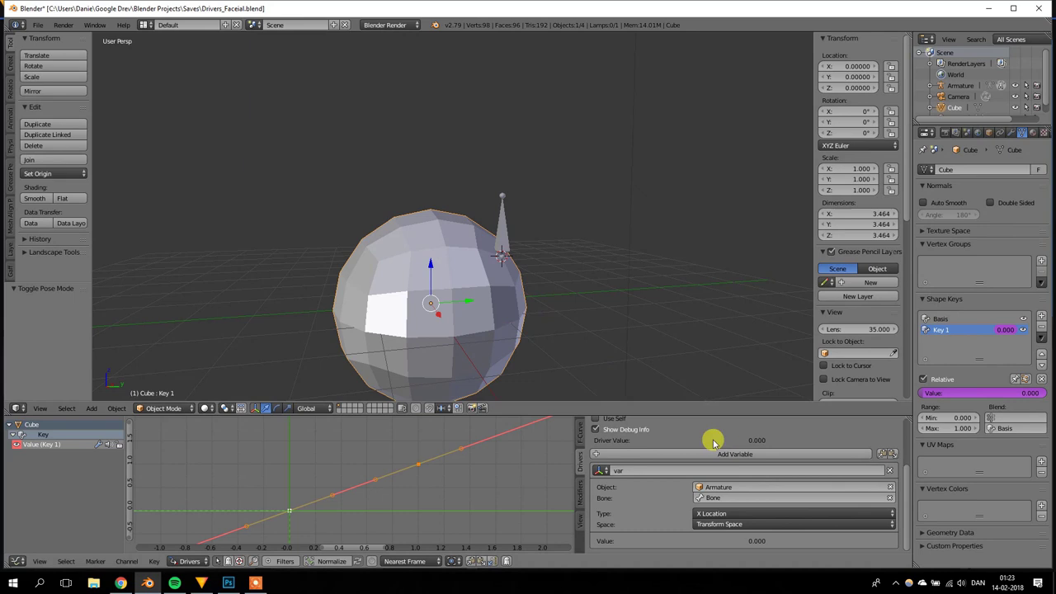
Step: Move the bone along global Z to check which location axis changes, and return its Y location to 0
right_click(502, 229)
key("g")
key("z")
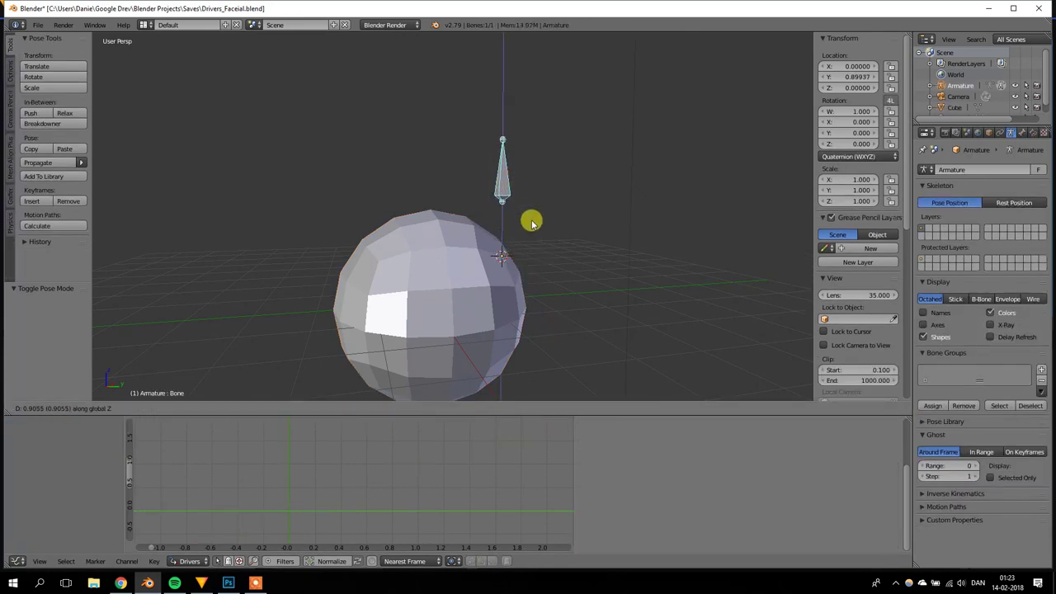
right_click(632, 239)
key("g")
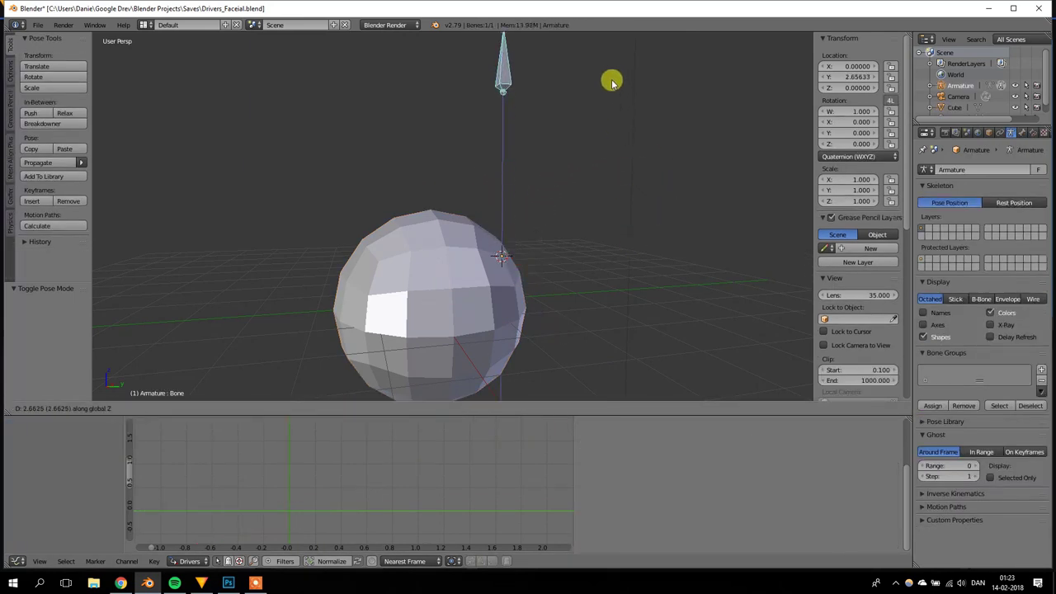
right_click(623, 166)
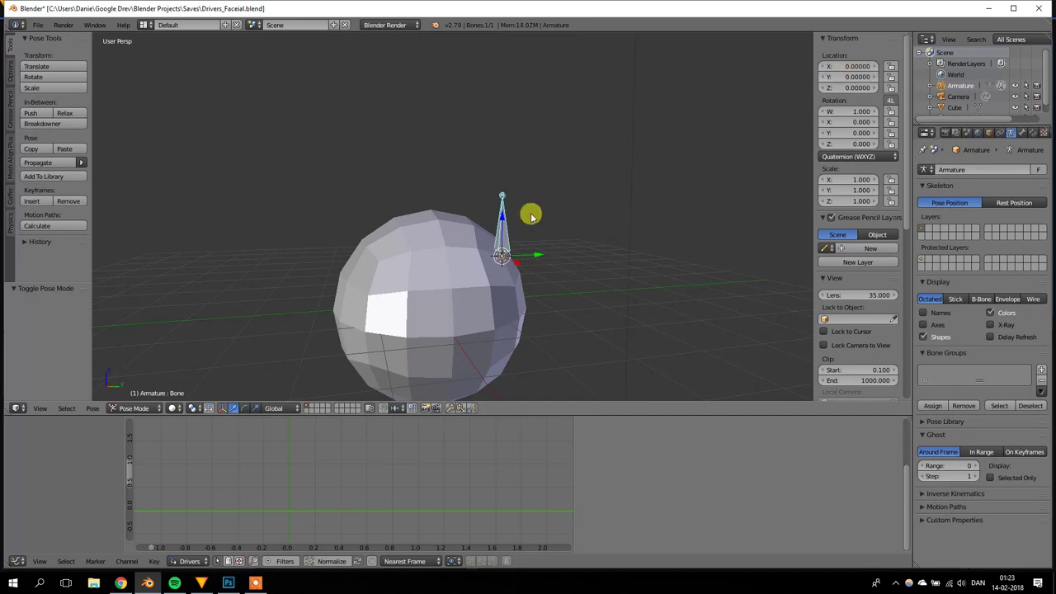
Step: Set the shape key driver's variable type to Y Location and its expression to var
right_click(474, 306)
left_click(738, 516)
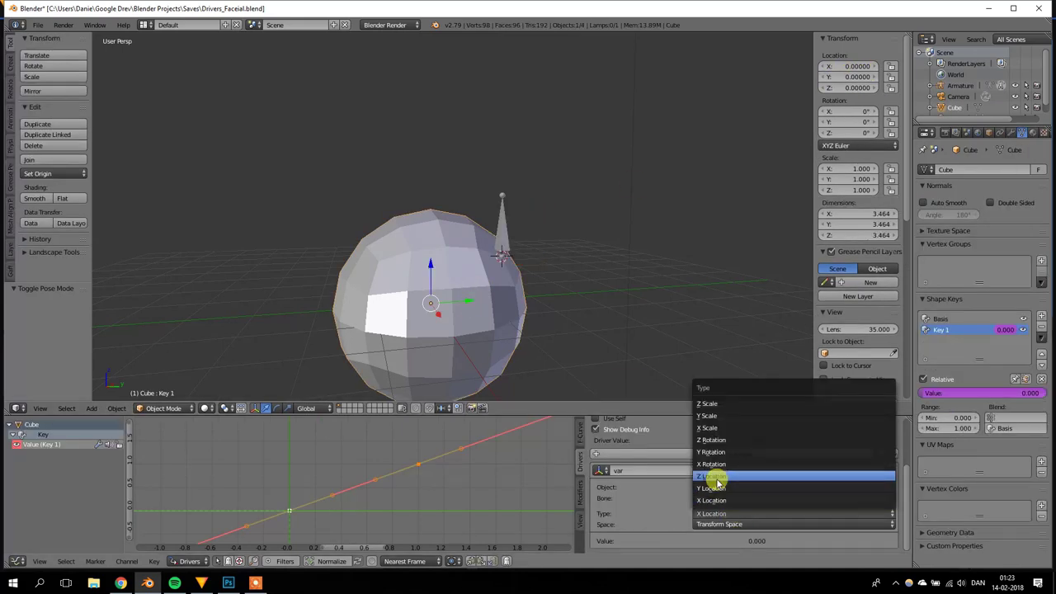
left_click(715, 488)
scroll(643, 479, "up", 2)
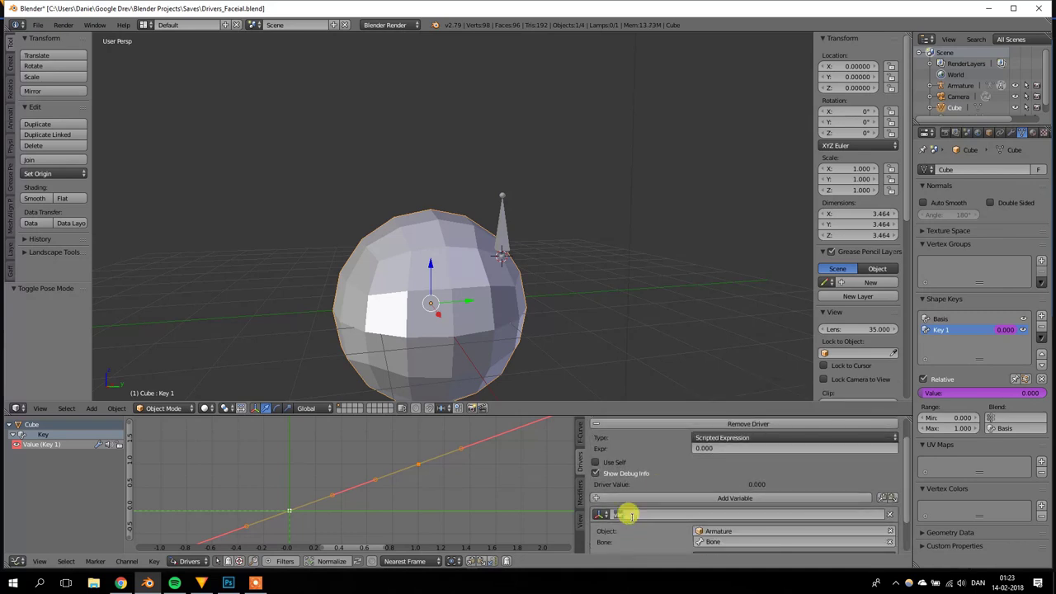
left_click(714, 448)
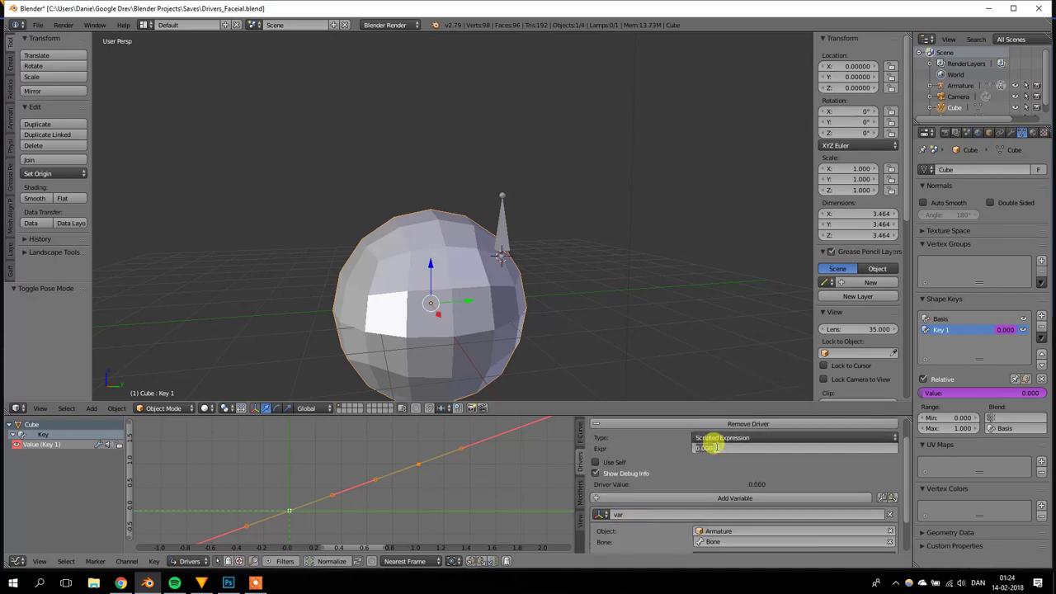
key("Return")
Step: Test the driver by moving the bone slightly along global Z, cancel the move and reselect the sphere
right_click(501, 233)
key("g")
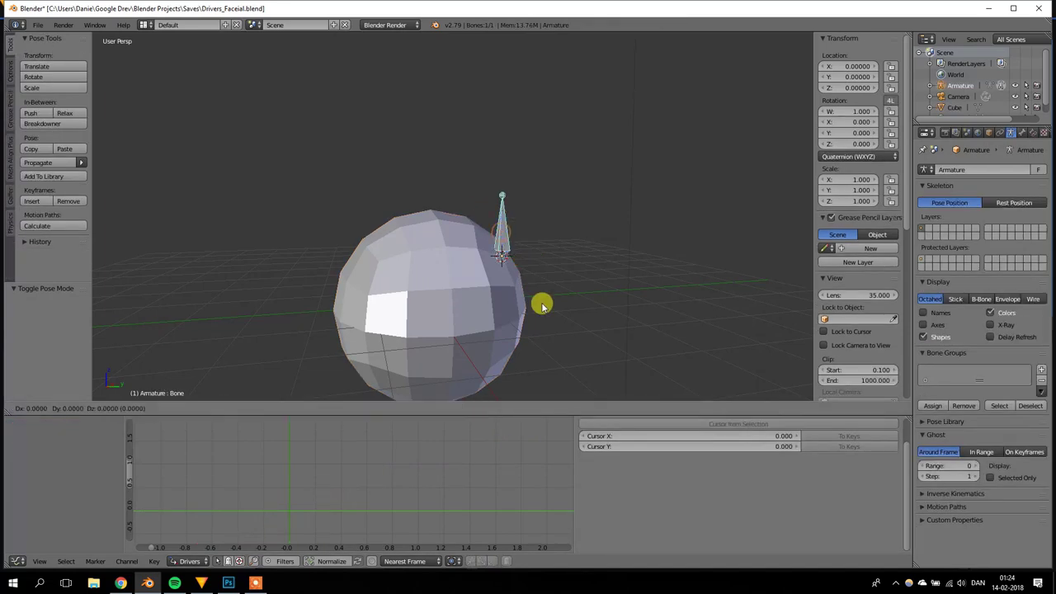
key("z")
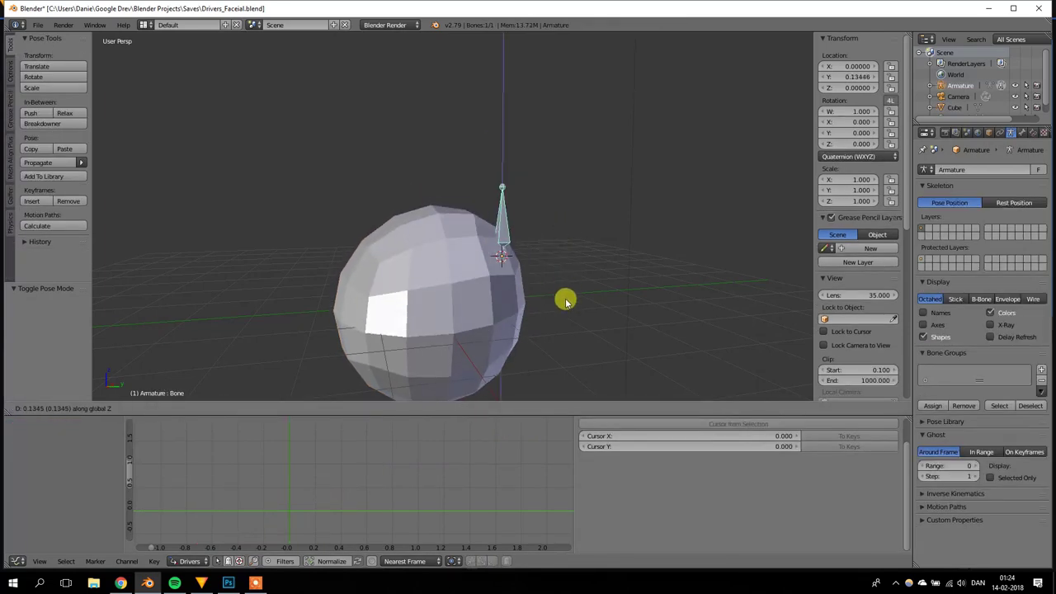
right_click(562, 265)
right_click(507, 281)
Step: Move the bone up about 0.986 along global Z and compare the deformed mesh with it in wireframe and solid shading
right_click(504, 245)
key("g")
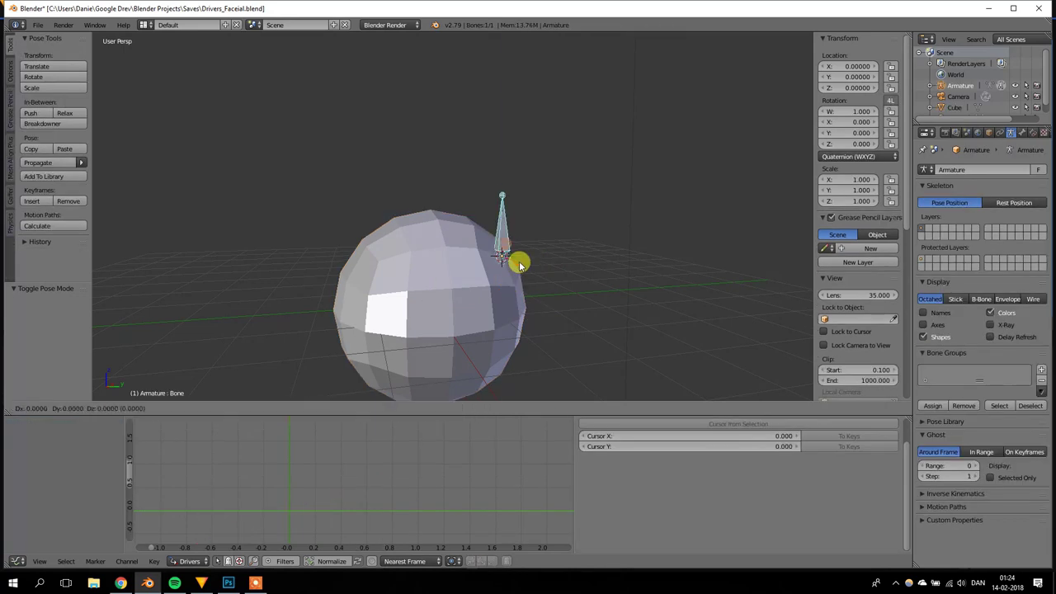
key("z")
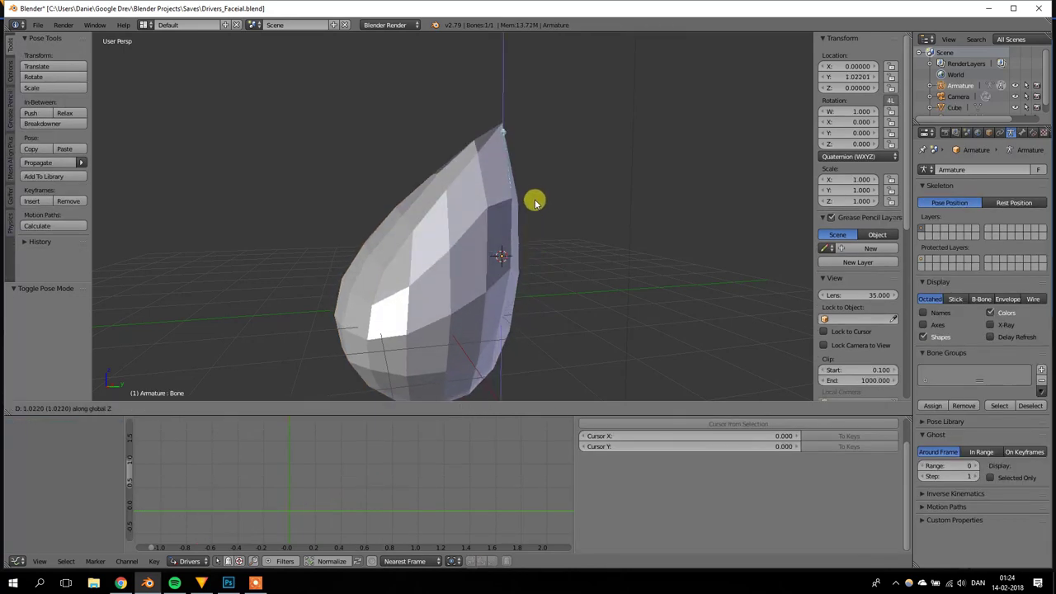
left_click(534, 204)
key("z")
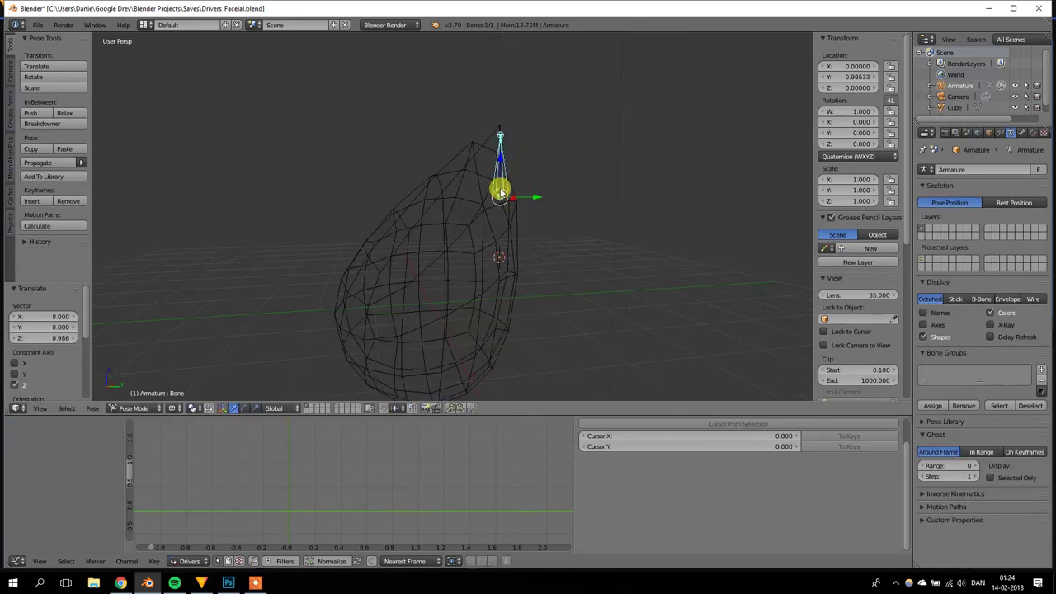
key("z")
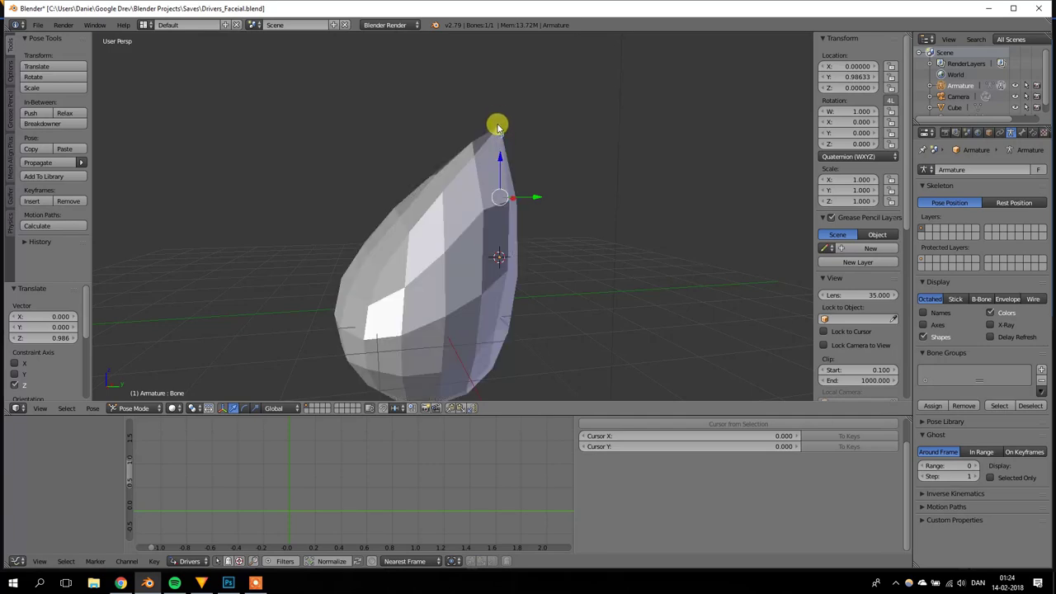
key("z")
Step: Select the sphere mesh and set its shape key driver expression to var*0.5
key("ctrl+Tab")
right_click(455, 201)
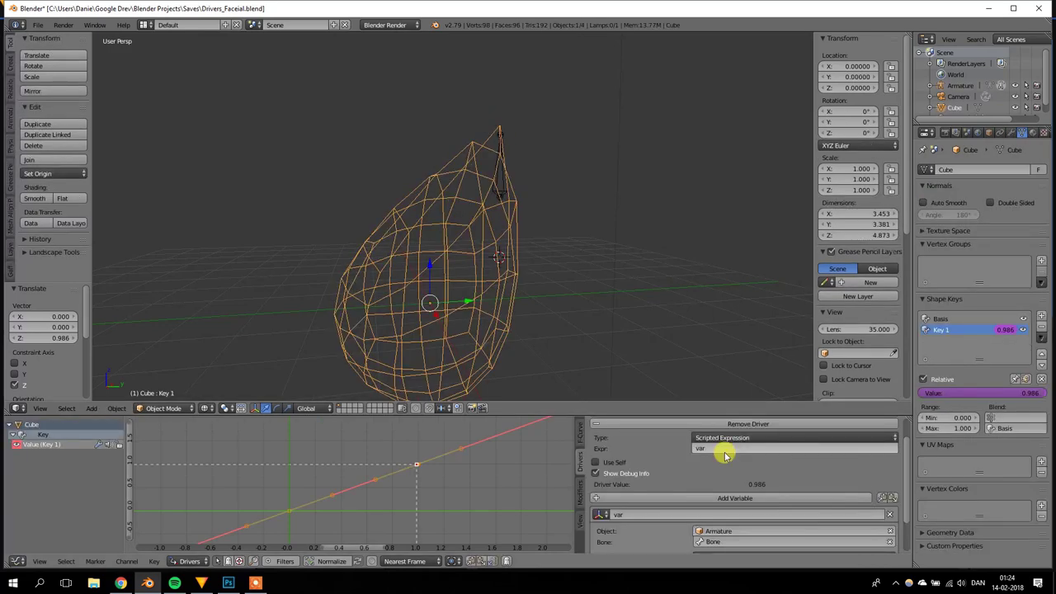
left_click(719, 450)
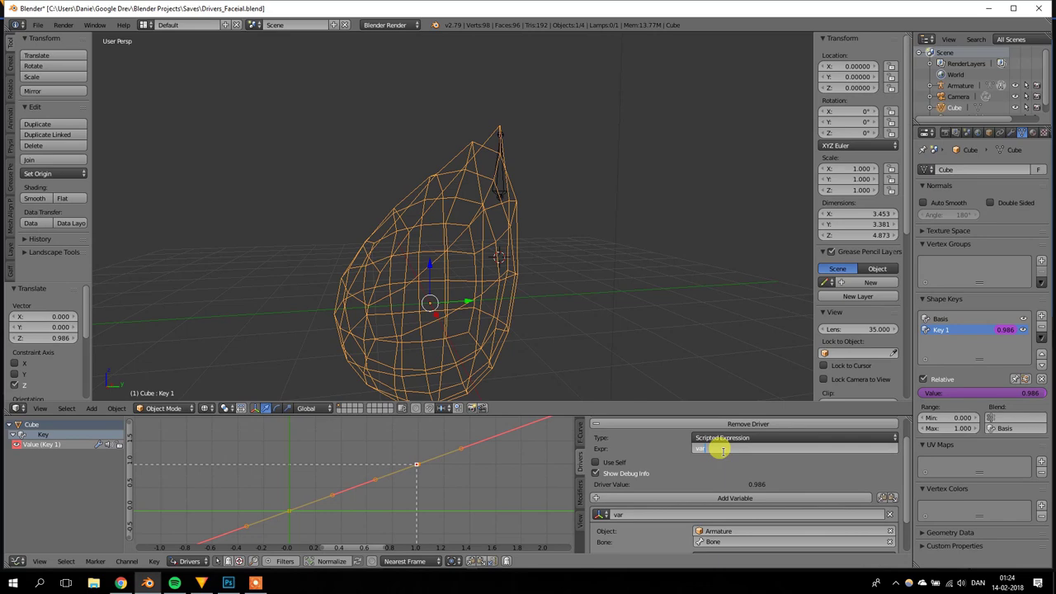
type("*0.5")
key("Return")
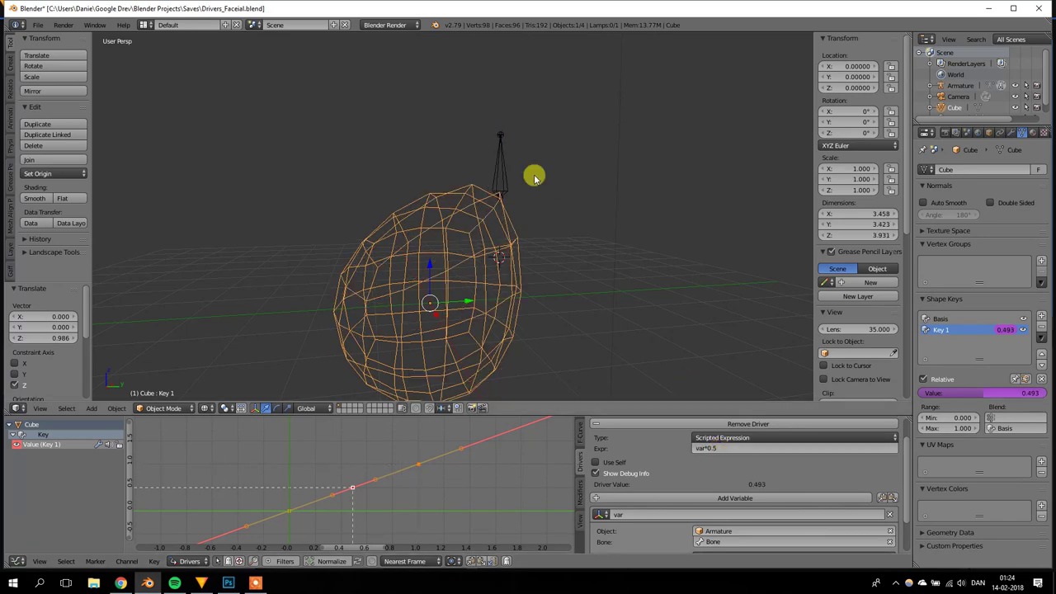
Step: Return to solid shading and move the bone along global Z to test the halved shape key response
key("z")
right_click(502, 176)
key("g")
key("z")
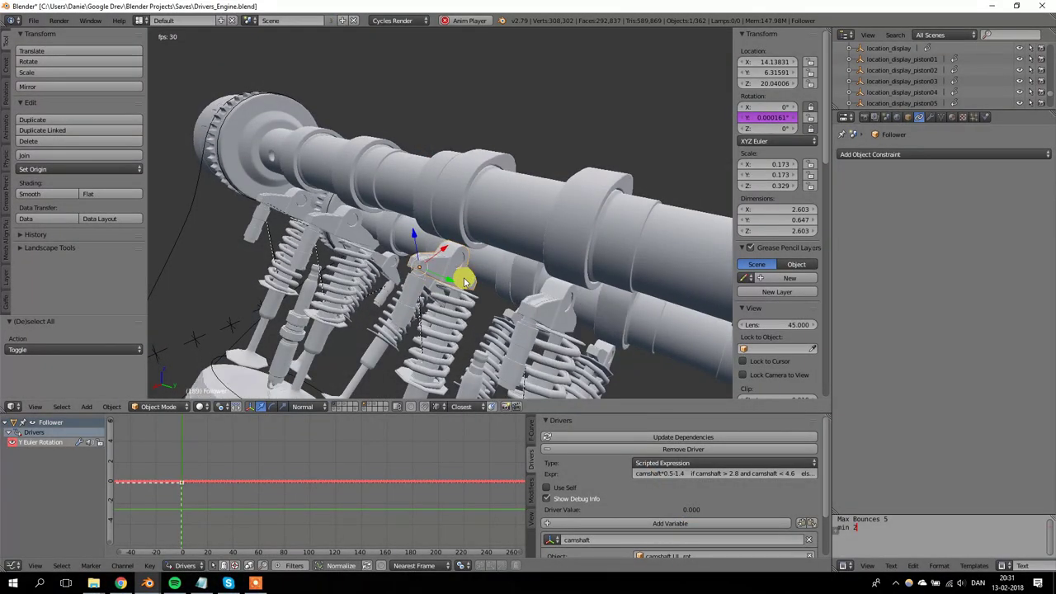
Step: Isolate the selected follower together with Camshaft.UL so only they are shown, and reselect the follower
middle_click_drag(467, 279, 465, 264)
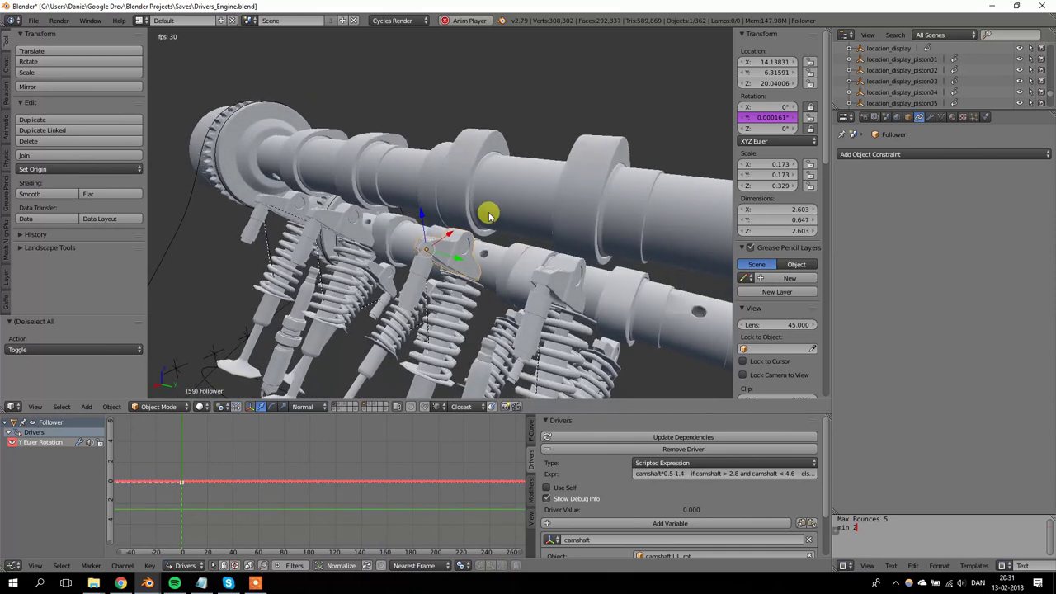
middle_click_drag(537, 204, 431, 229)
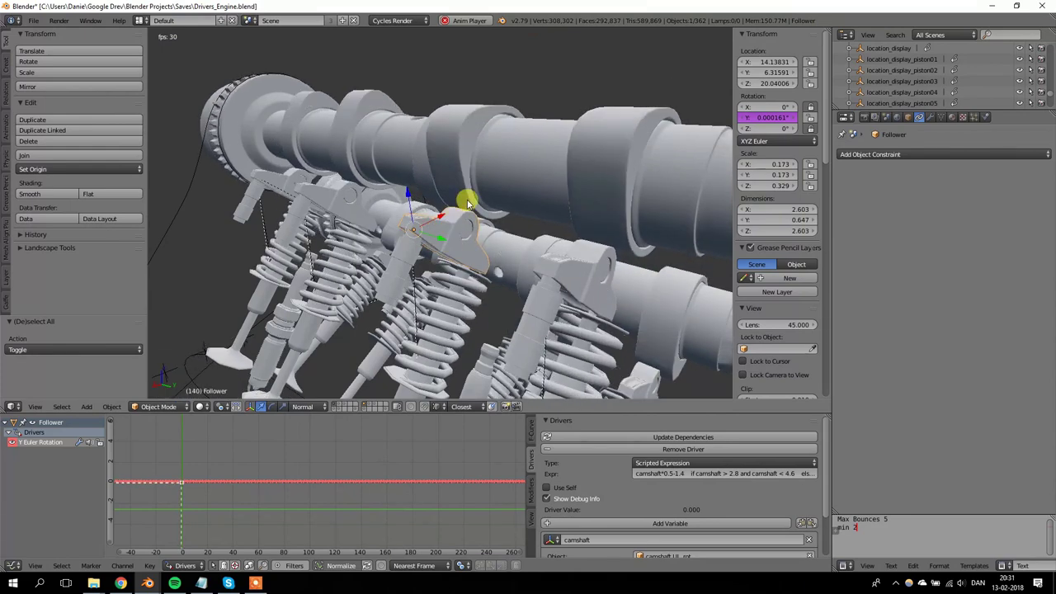
right_click(495, 160, "shift")
key("KP_Divide")
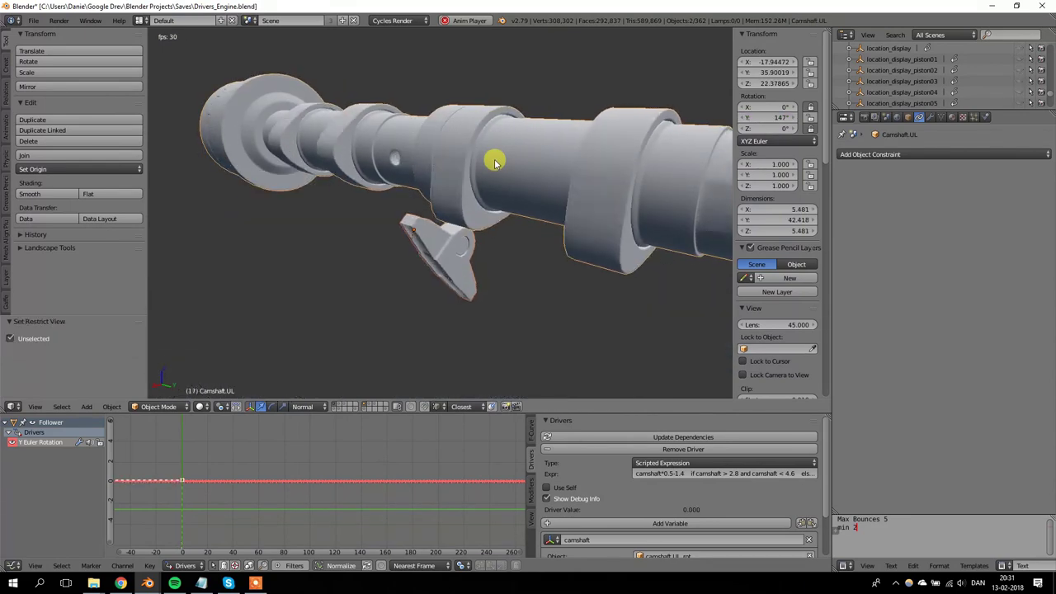
key("a")
scroll(495, 160, "up", 2)
right_click(455, 241)
Step: Move the condition "if camshaft > 2.8 and camshaft < 4.6 else 0" out of the driver expression into the text editor, leaving camshaft*0.5-1.4
left_click_drag(525, 457, 338, 473)
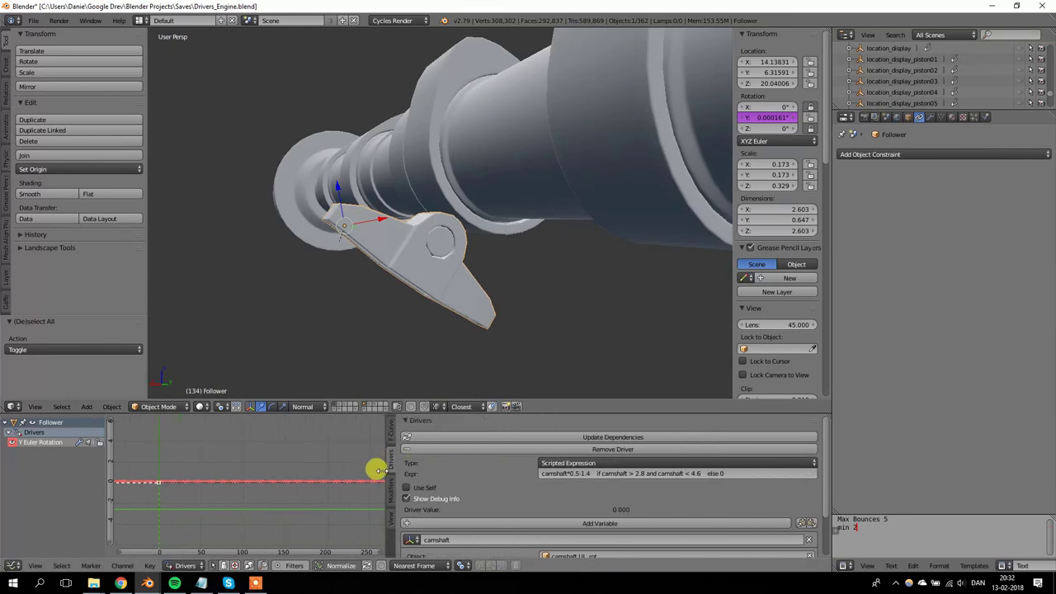
scroll(462, 485, "down", 3)
scroll(551, 486, "up", 3)
left_click(666, 474)
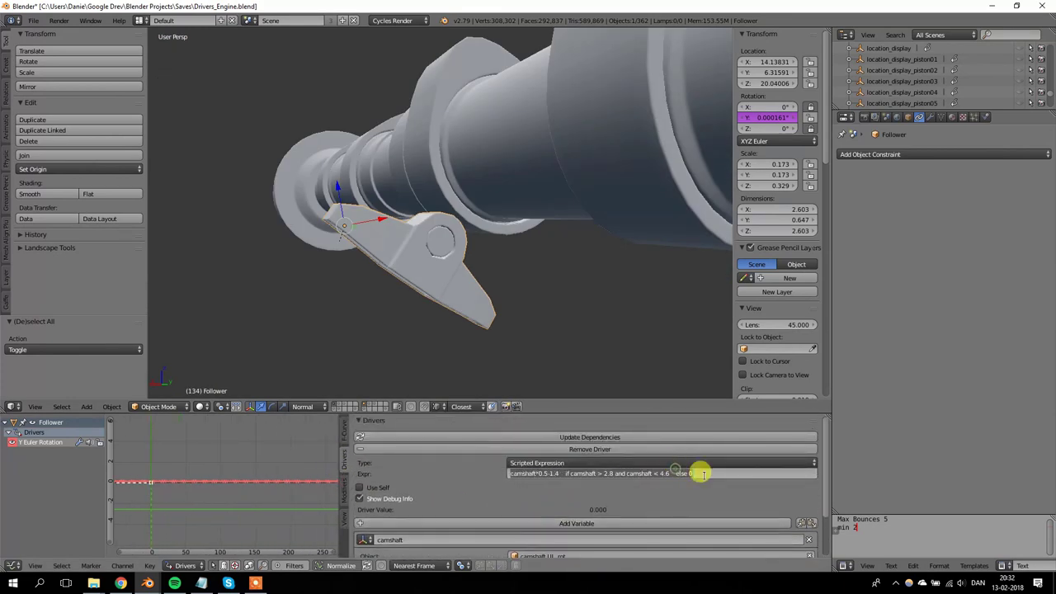
left_click_drag(700, 473, 565, 492)
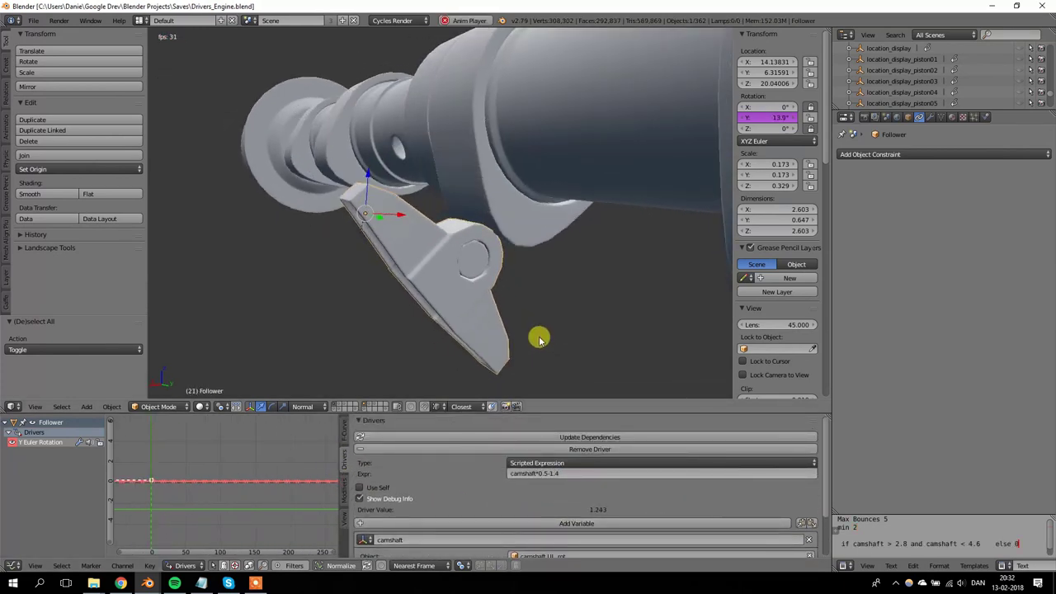
Step: Try a multiplier of 1 in the follower's driver expression, and set it back to camshaft*0.5-1.4
left_click(537, 473)
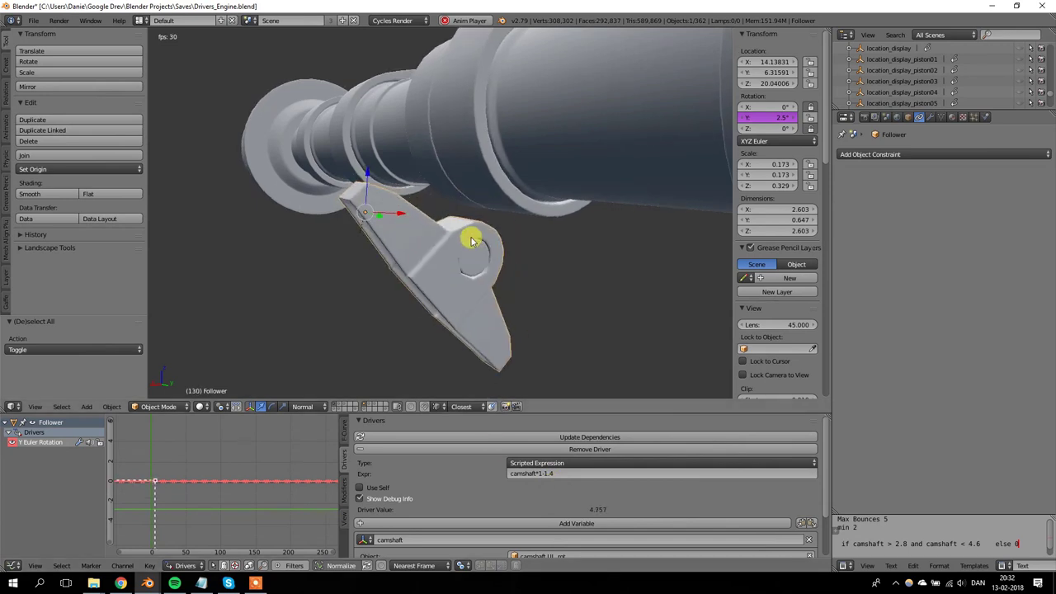
left_click(538, 473)
type("*0")
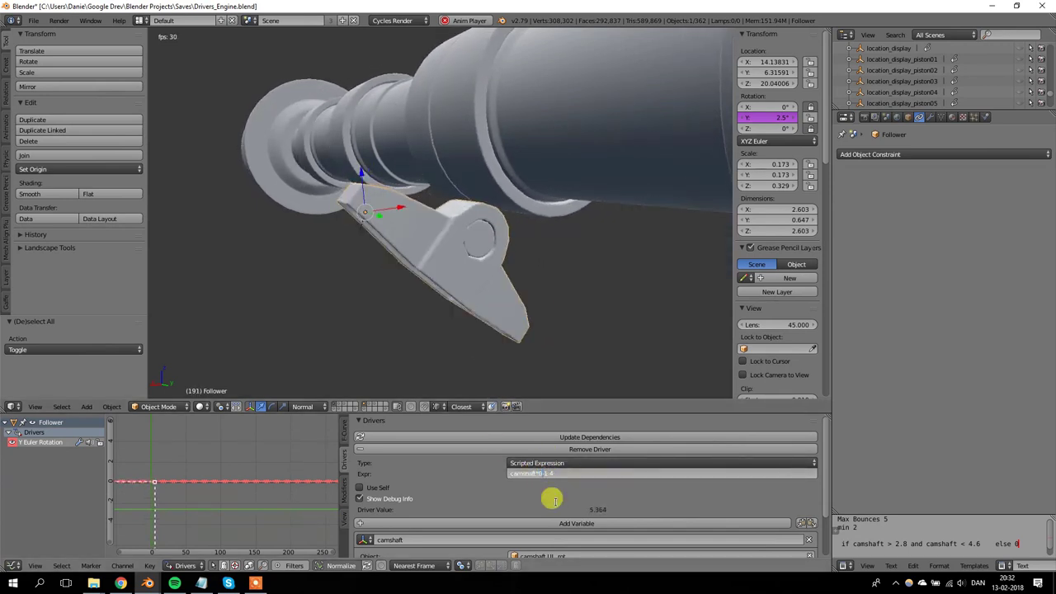
type(".5")
key("Return")
Step: Examine the driver expression's multiplier and offset and the object its camshaft variable reads while the animation plays
scroll(556, 490, "down", 5)
scroll(556, 490, "up", 2)
left_click(526, 442)
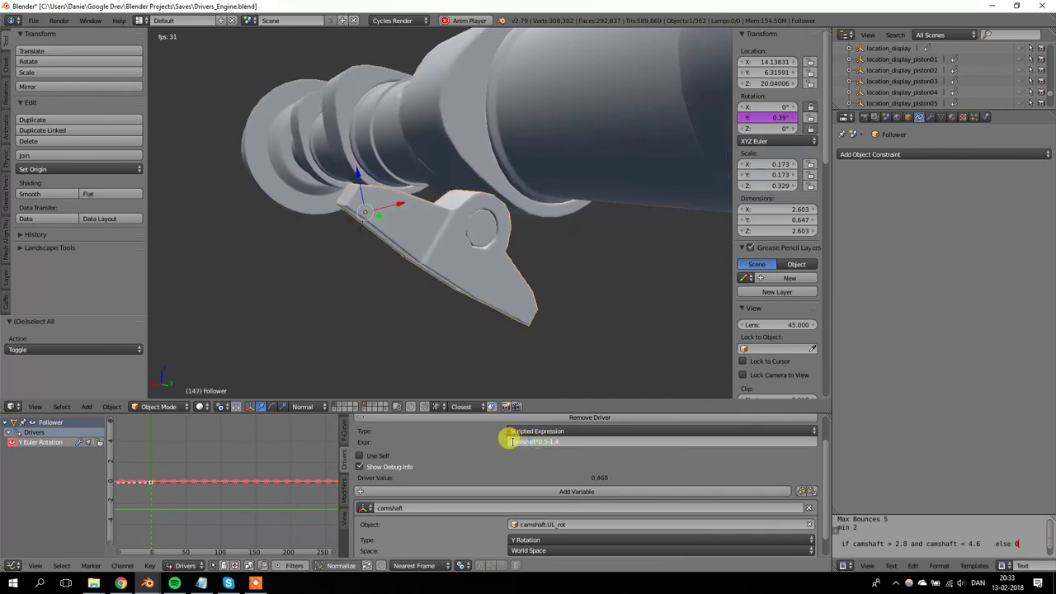
left_click(501, 523)
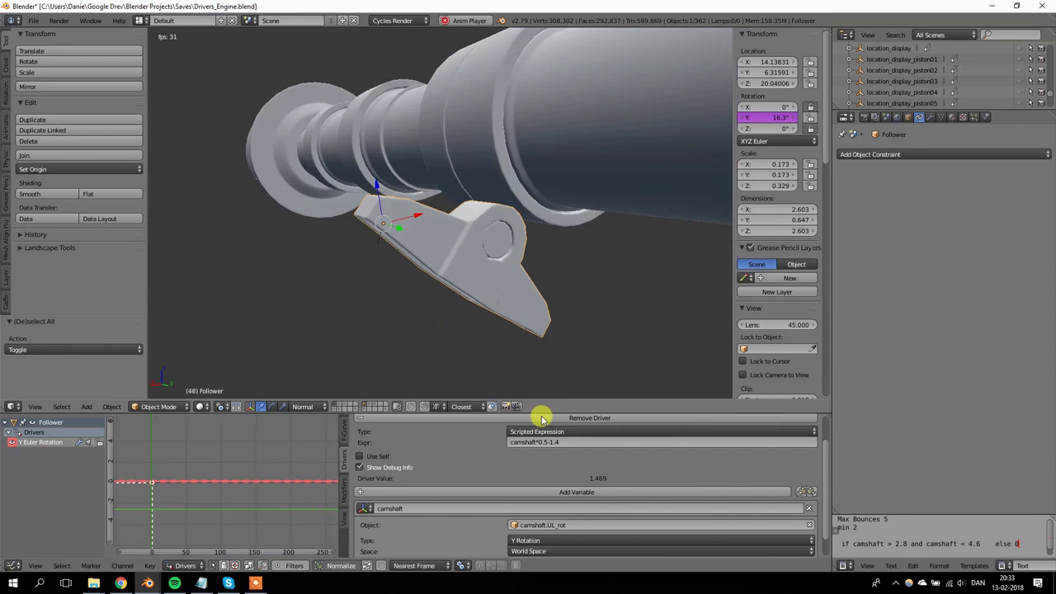
left_click(568, 442)
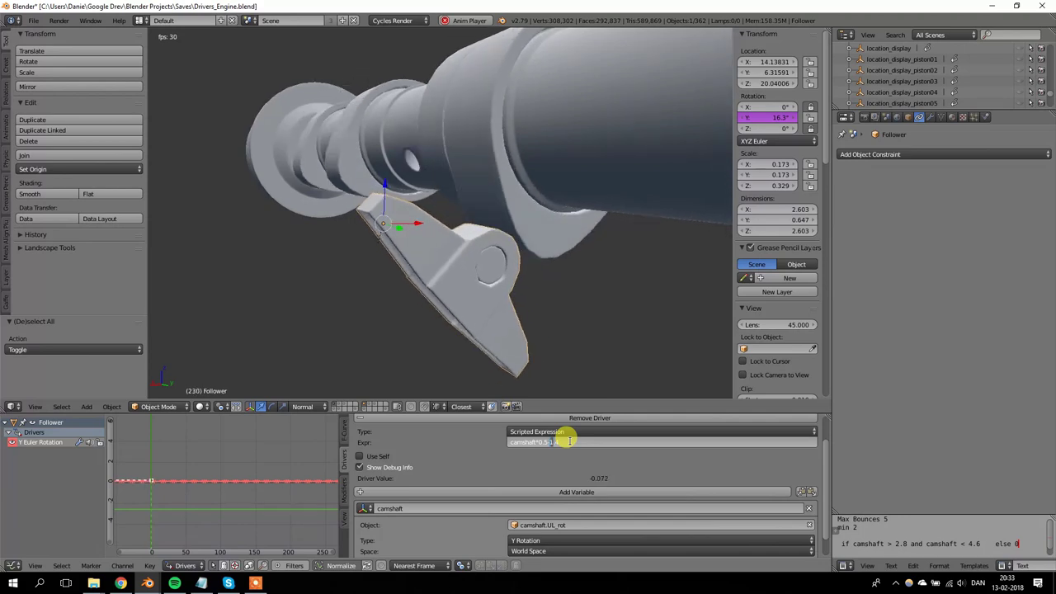
key("Return")
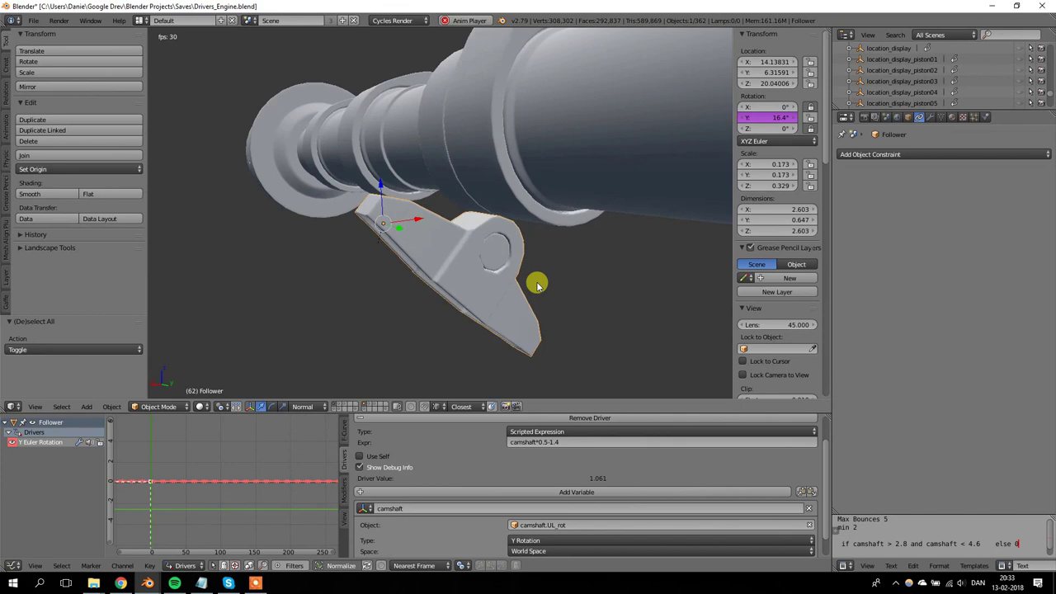
left_click(568, 443)
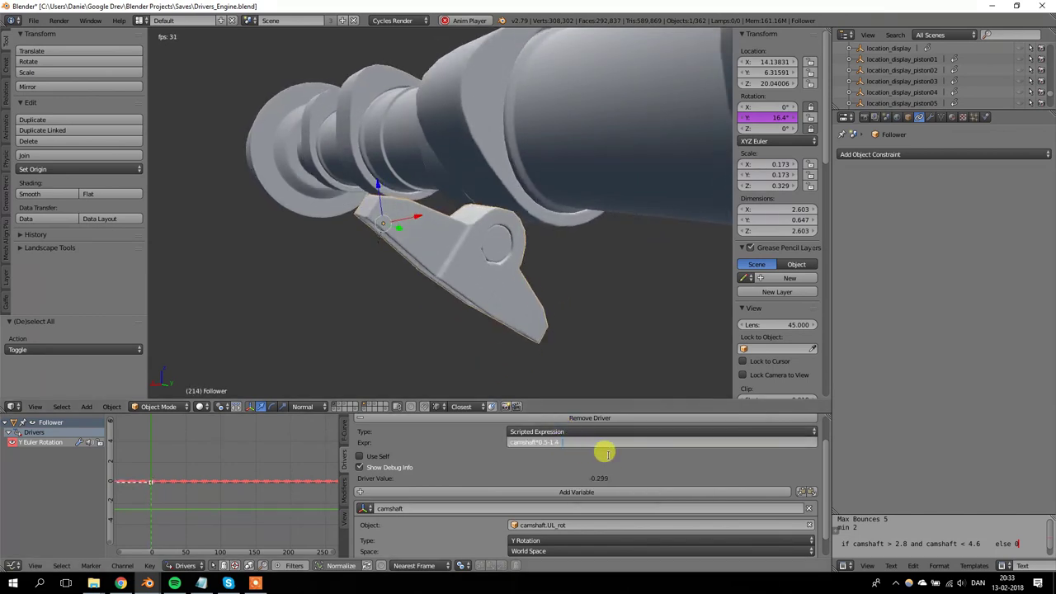
left_click(608, 453)
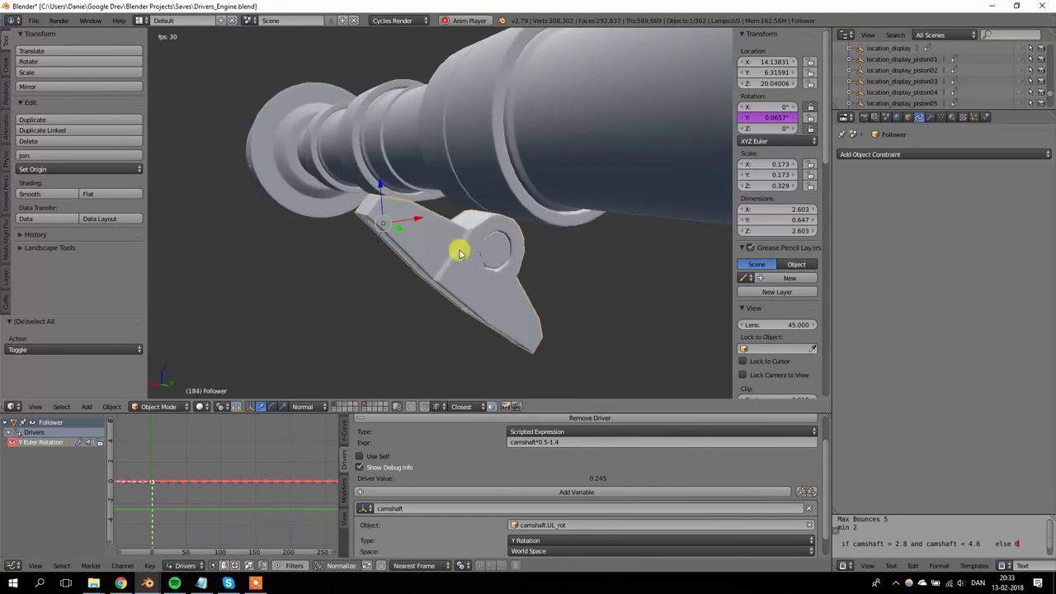
Step: Stop playback and advance frame by frame to compare the follower's contact with the cam lobe against the expression's offset
key("Escape")
key("Right")
key("Right")
key("Right")
key("Right")
key("Right")
key("Right")
key("Right")
key("Right")
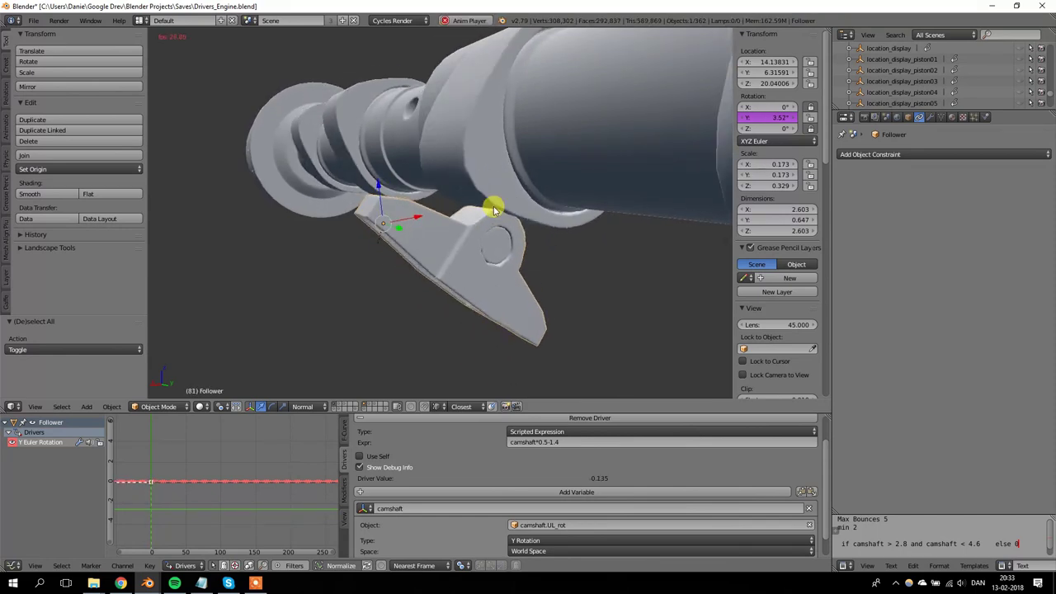
left_click(572, 442)
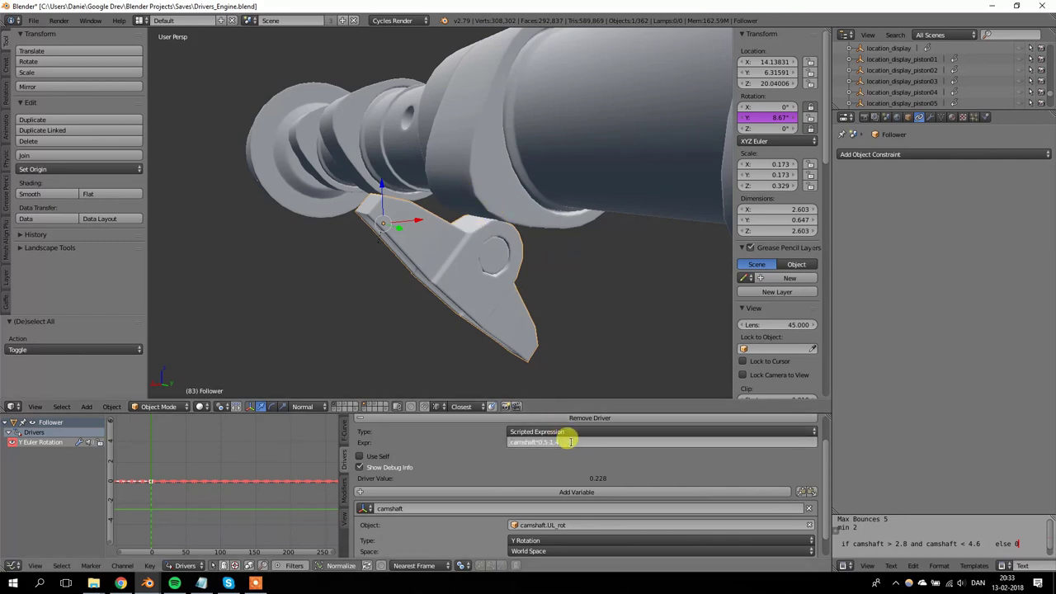
key("Return")
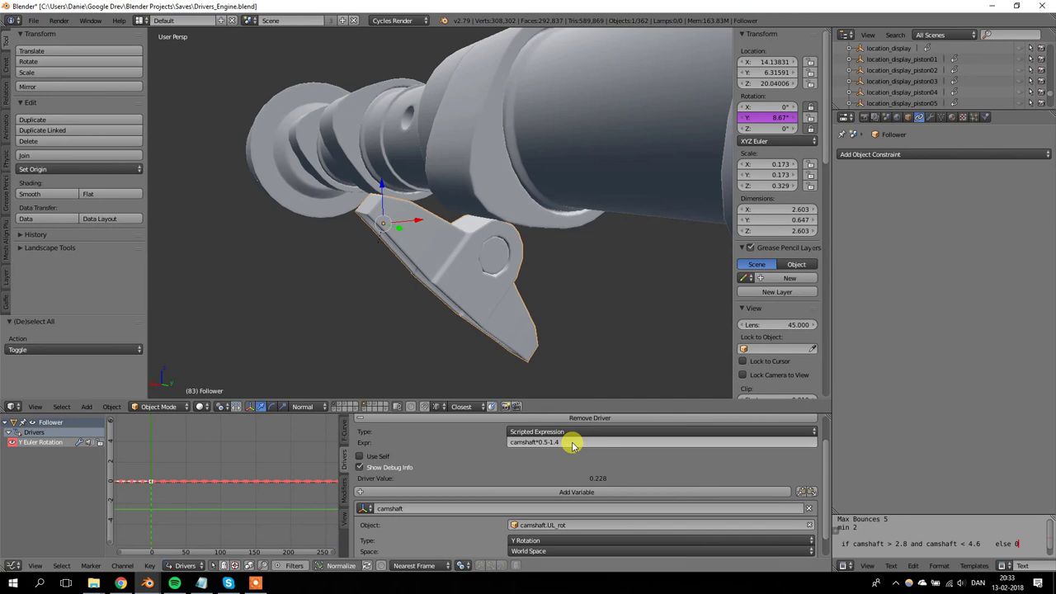
Step: Step back to frame 78 to find where the cam lobe starts to push the follower
middle_click_drag(452, 155, 442, 165)
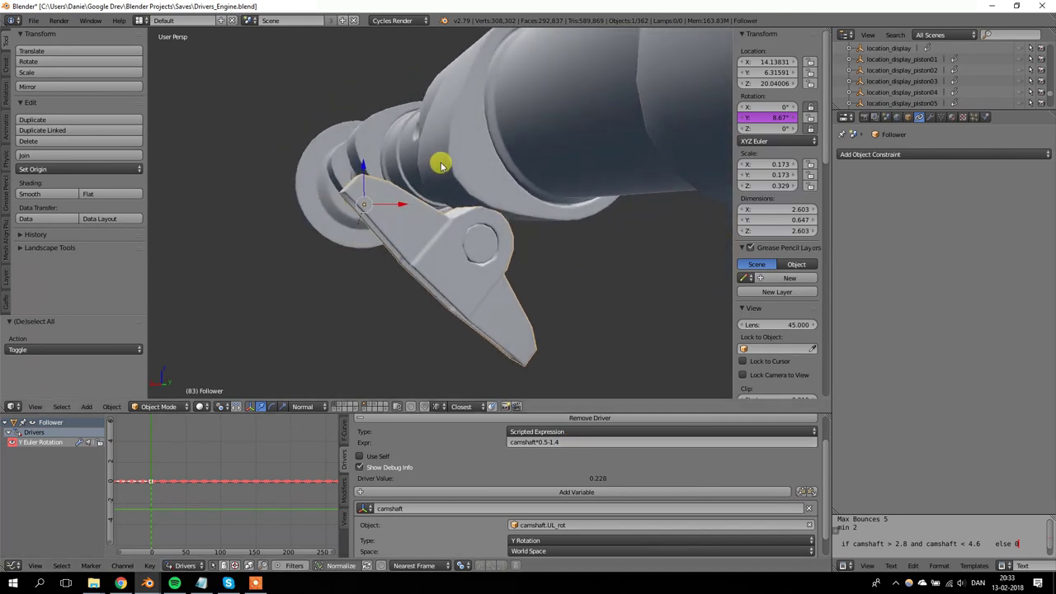
key("Left")
key("Left")
key("Left")
key("Left")
key("Left")
key("Left")
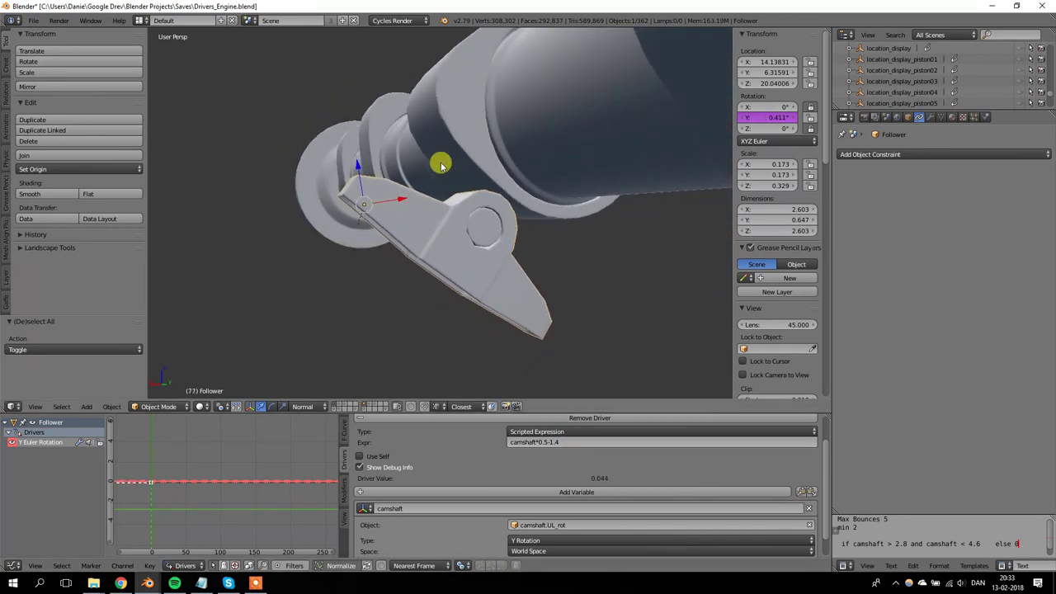
key("Right")
key("Left")
key("Right")
key("Left")
key("Right")
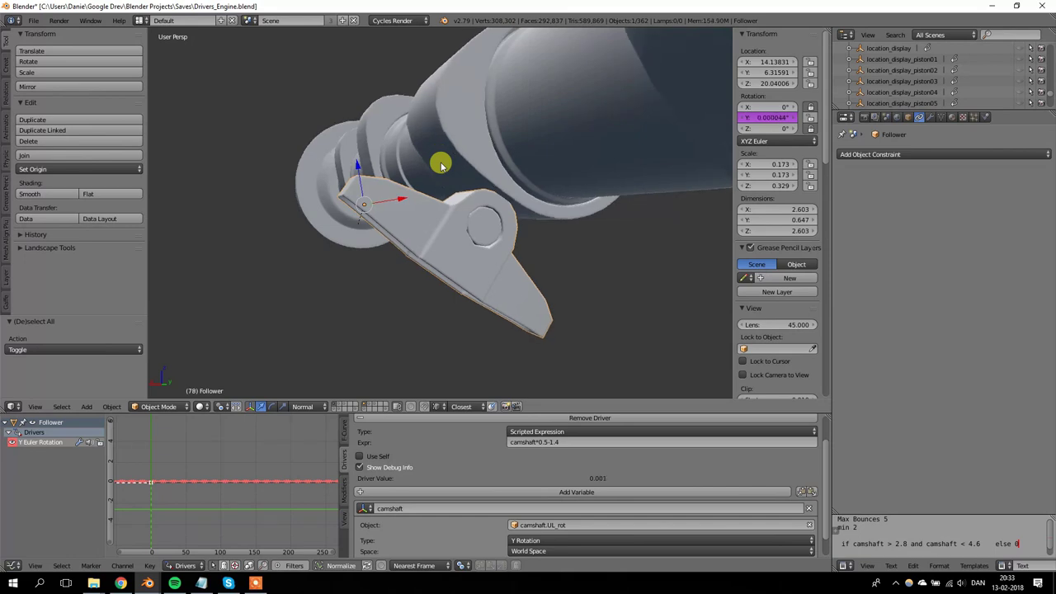
Step: Check the camshaft variable's rotation value and set the follower's driver expression to camshaft*0.5-1.4 if camshaft > 2.8 else 0
mouse_move(442, 165)
middle_mouse_down()
mouse_move(464, 176)
mouse_move(443, 167)
middle_mouse_up()
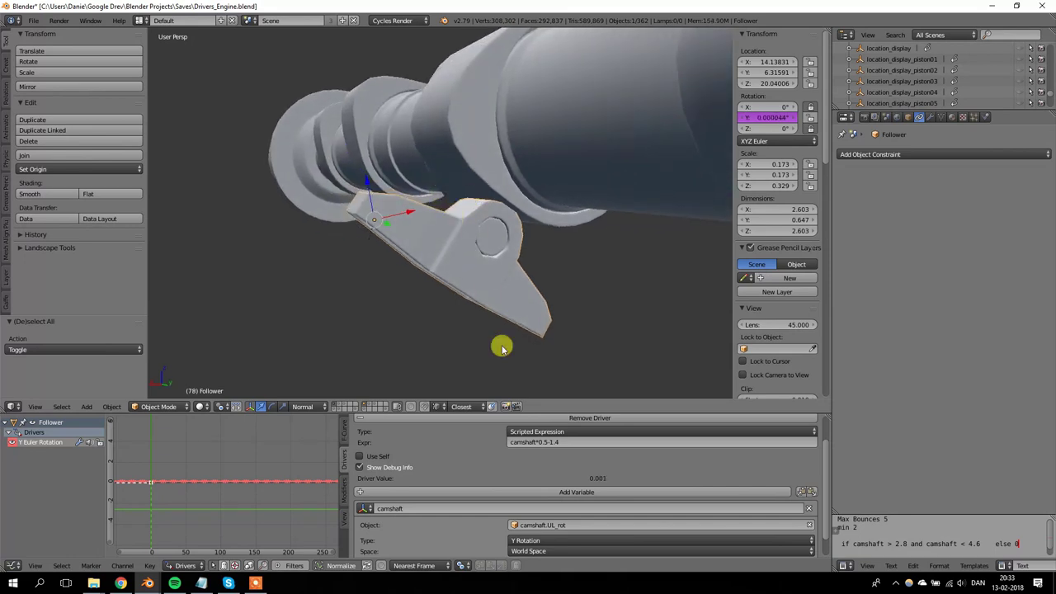
scroll(589, 520, "down", 1)
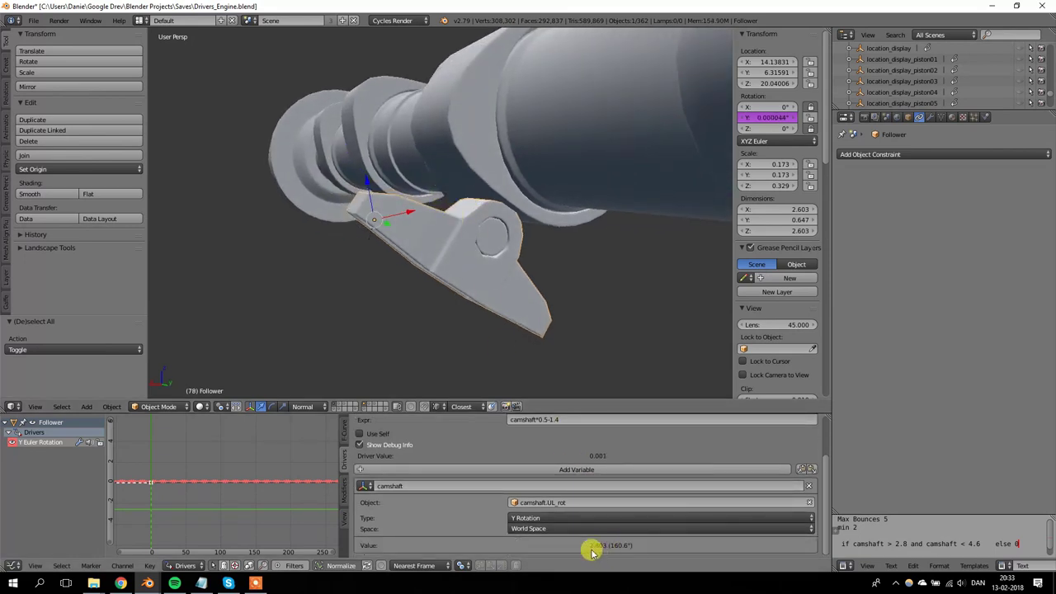
right_click(431, 171)
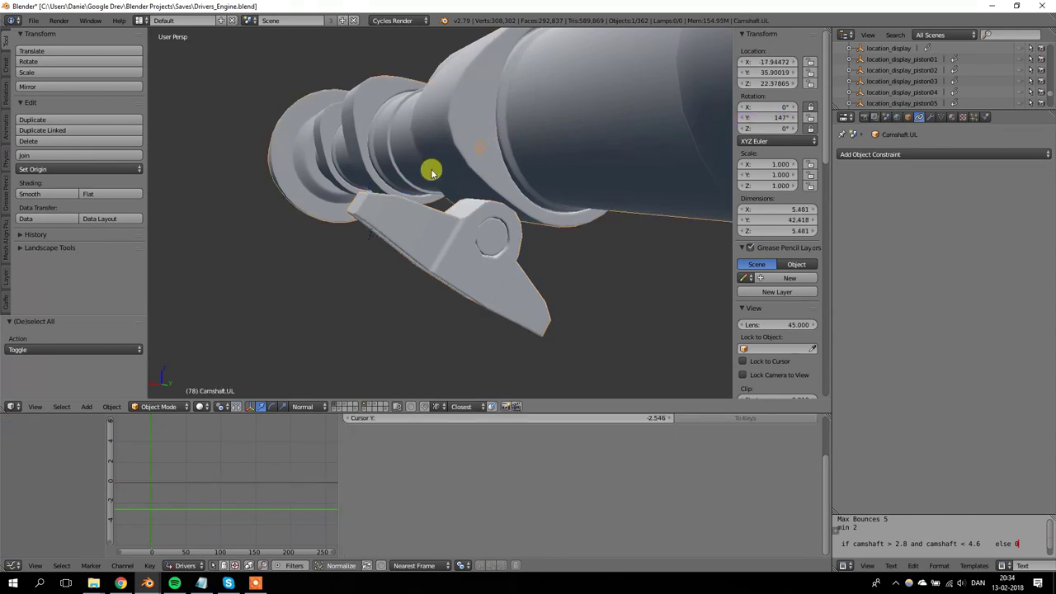
right_click(438, 246)
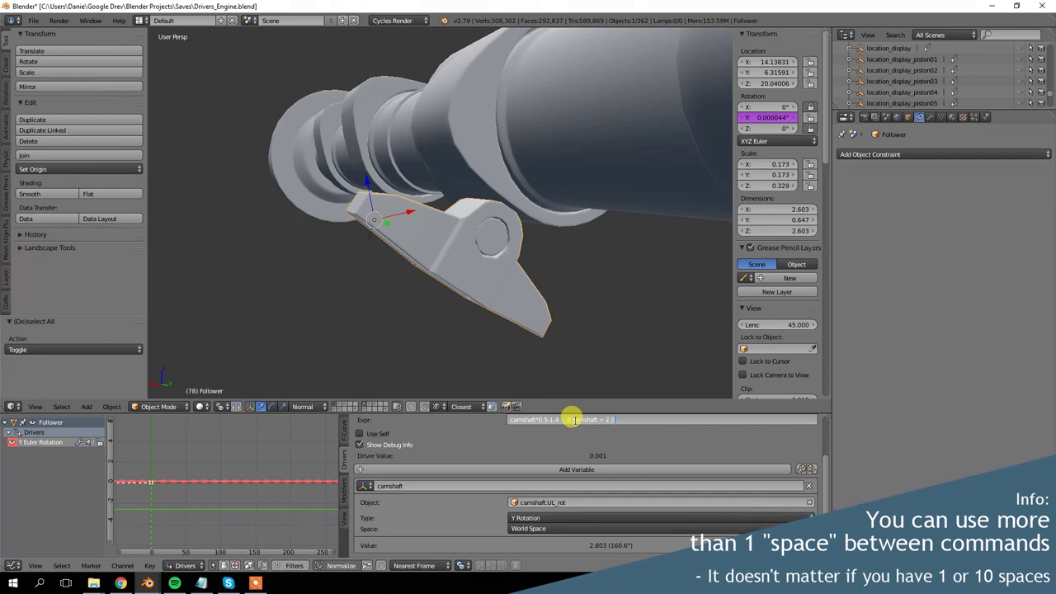
type(".8   else 0")
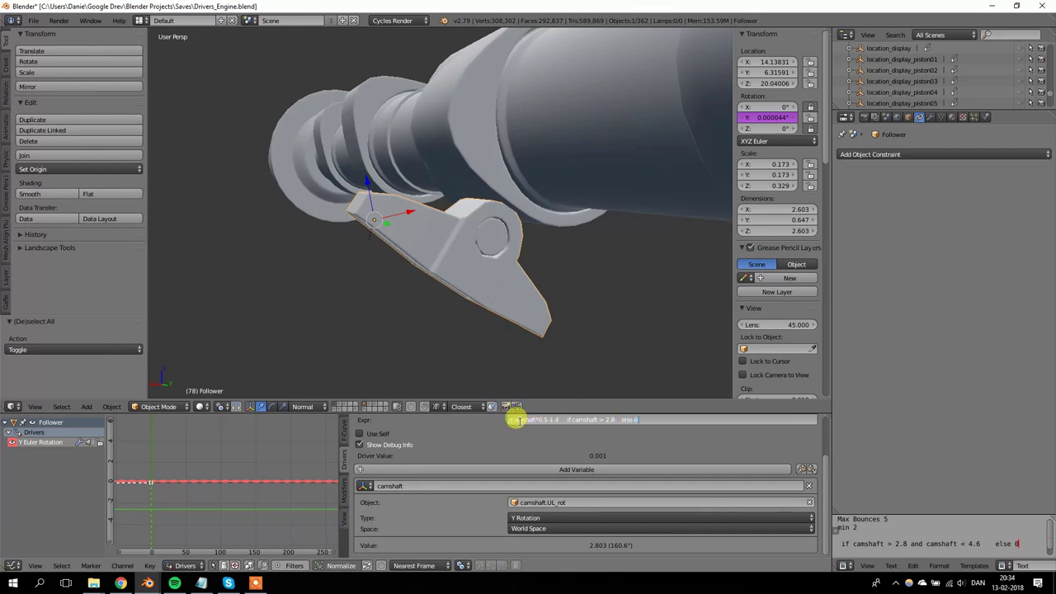
key("Return")
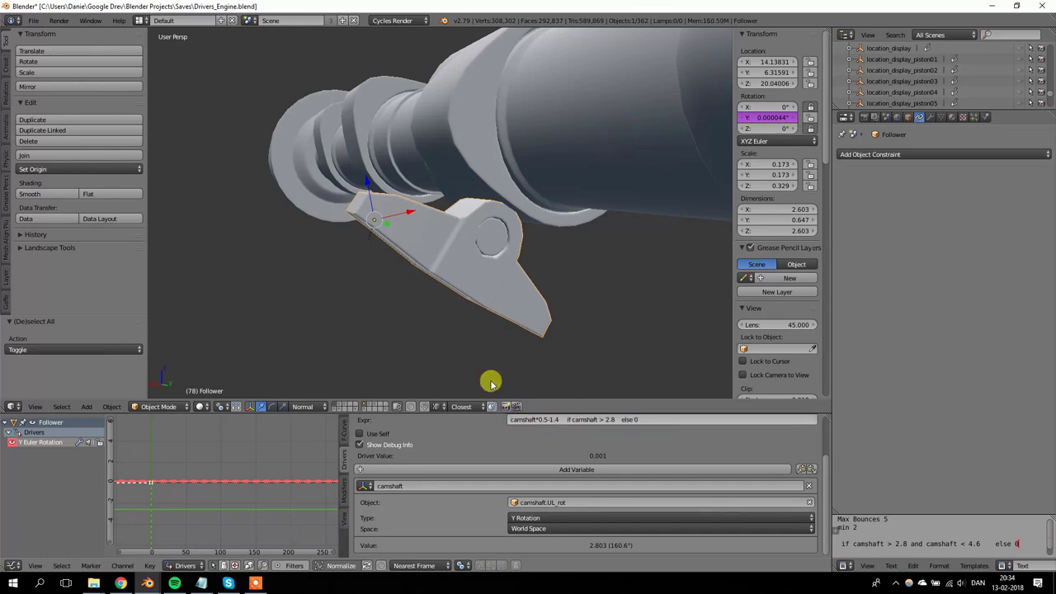
Step: Play the animation to test the conditional driver, stop it and scrub through the frames
middle_click_drag(486, 290, 491, 304)
key("alt+a")
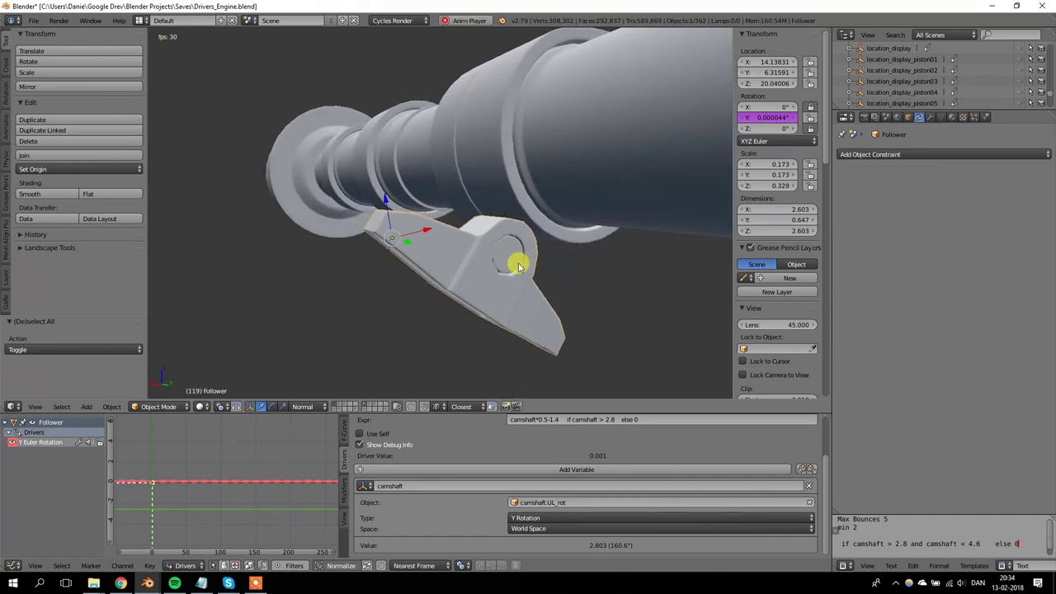
key("alt+a")
scroll(521, 263, "up", 20, "alt")
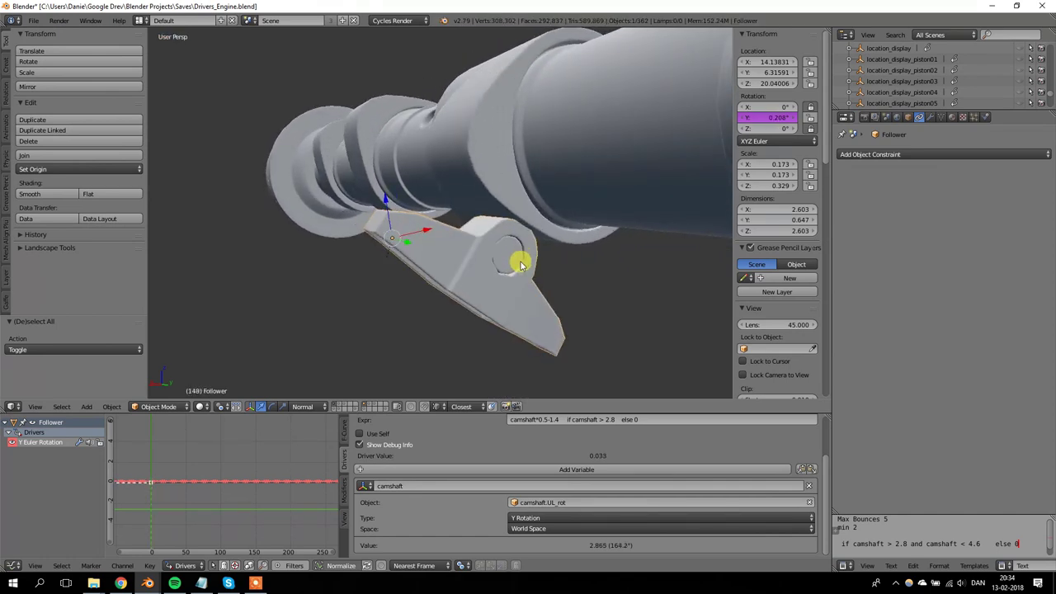
Step: Advance frame by frame to frame 172 to examine how the follower reacts over a full camshaft rotation
key("Right")
key("Right")
key("Right")
key("Right")
key("Right")
key("Right")
key("Right")
key("Right")
key("Right")
key("Right")
key("Right")
key("Right")
key("Right")
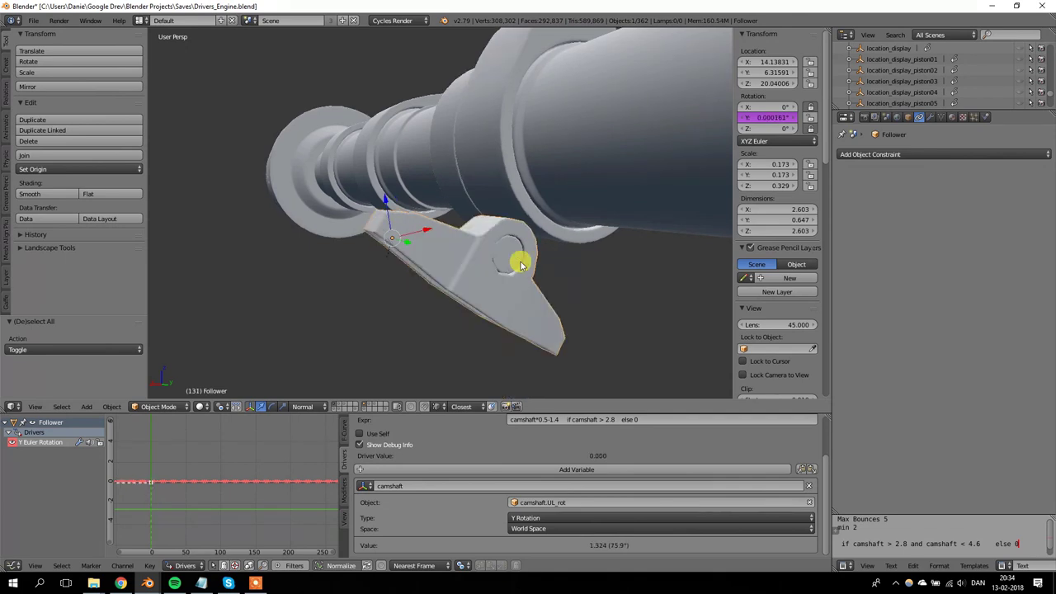
key("Right")
key("Right")
key("Right")
key("Right")
key("Right")
key("Right")
key("Right")
key("Right")
key("Right")
key("Right")
key("Right")
key("Right")
key("Right")
key("Right")
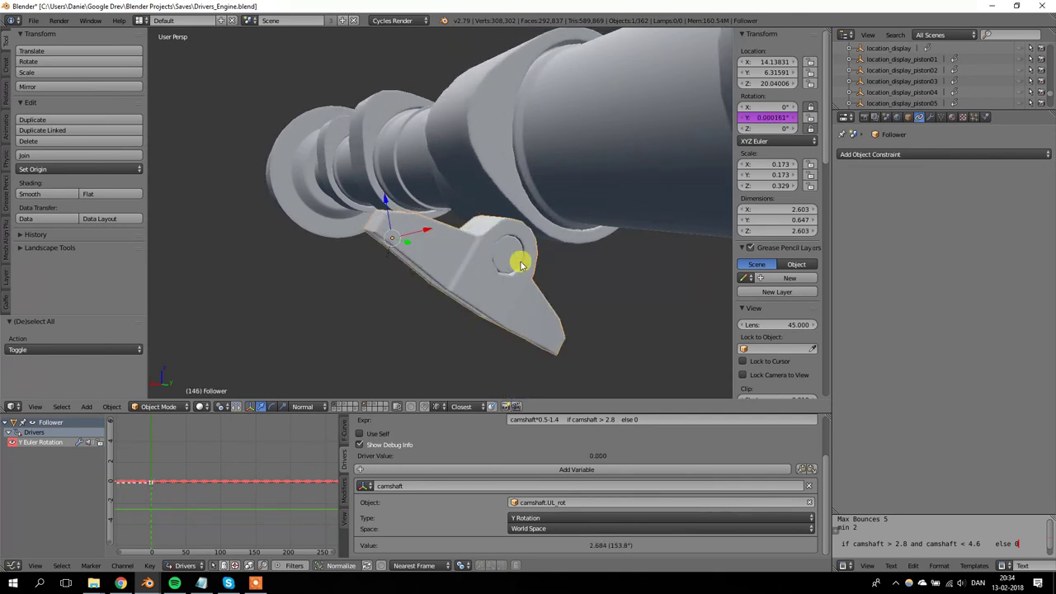
key("Right")
key("Right")
key("Right")
key("Right")
key("Right")
key("Right")
key("Right")
key("Right")
key("Right")
key("Right")
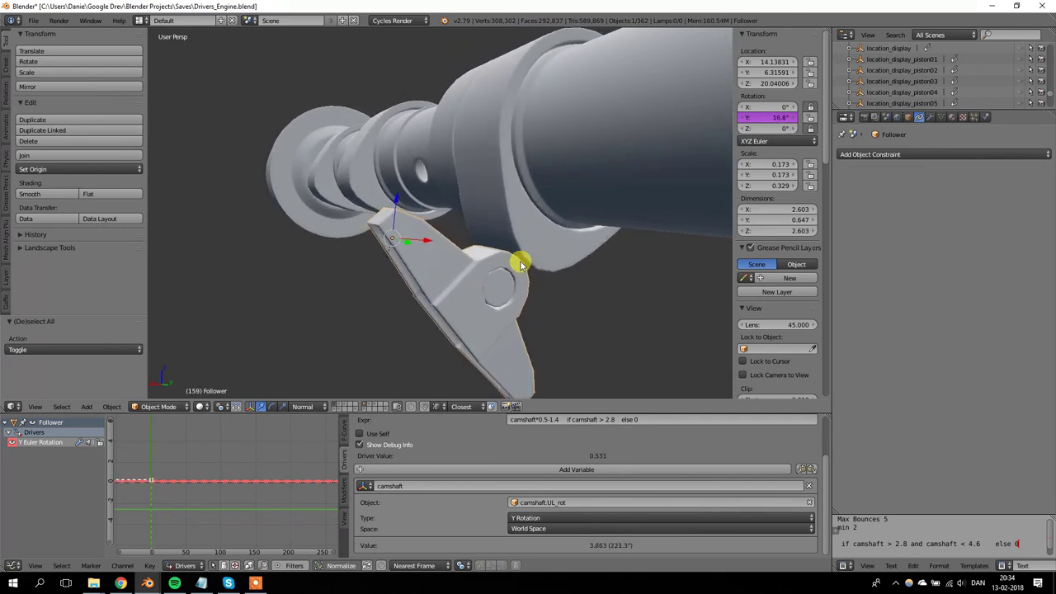
key("Right")
key("Right")
key("Right")
key("Right")
key("Right")
key("Right")
key("Right")
key("Right")
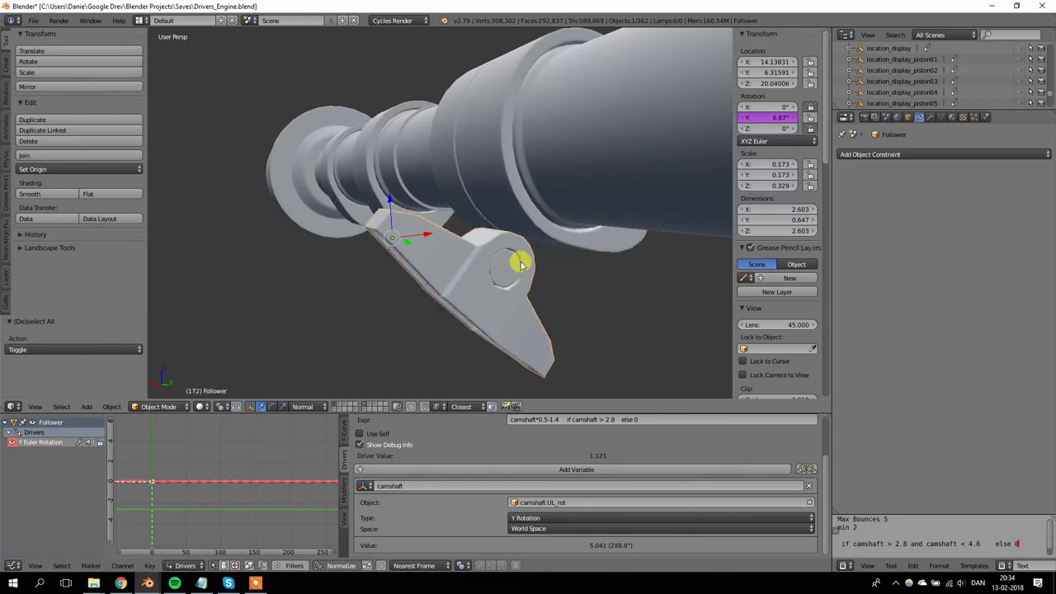
Step: Step back and forth around frame 167 to find the camshaft rotation at which the follower should return to rest
key("Left")
key("Left")
key("Left")
key("Left")
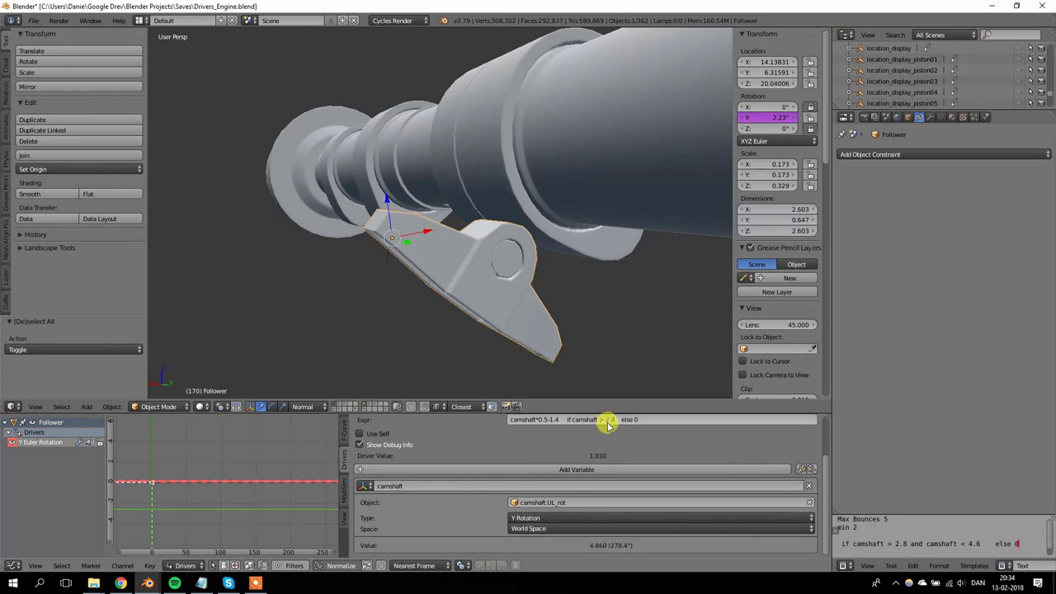
key("Left")
key("Left")
key("Left")
key("Left")
key("Left")
key("Left")
key("Left")
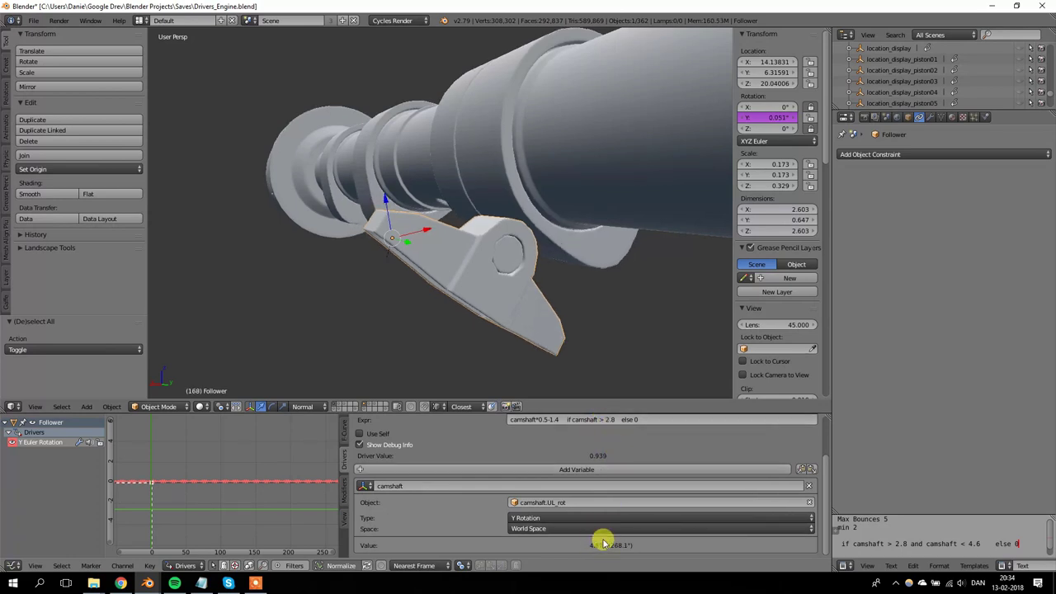
key("Right")
key("Right")
key("Right")
key("Right")
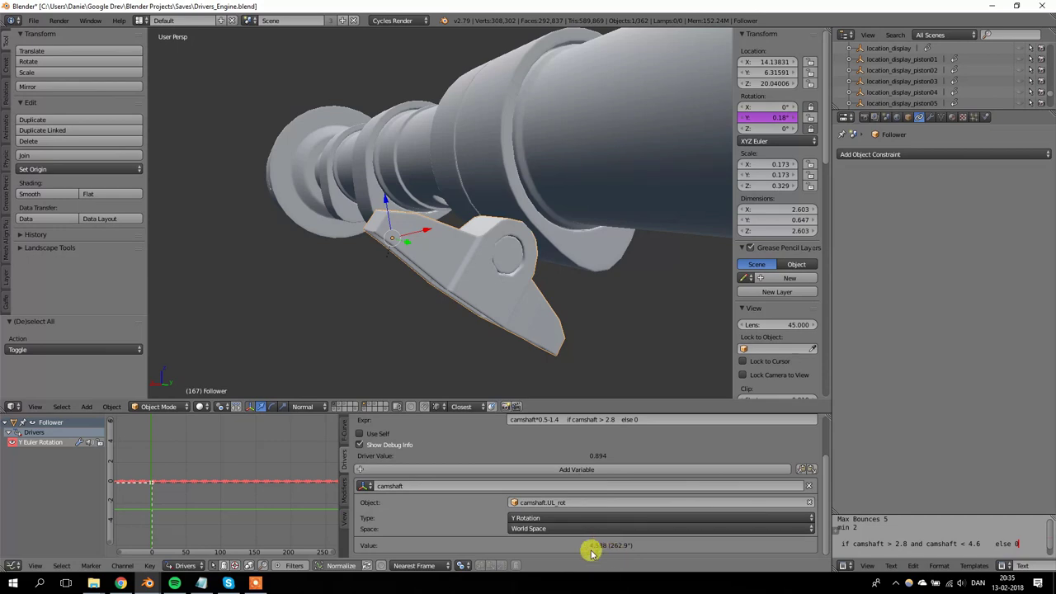
Step: Set the follower's driver expression to camshaft*0.5-1.4 if camshaft > 2.8 and camshaft < 4.6 else 0
left_click(612, 418)
key("Return")
middle_click_drag(566, 354, 545, 224)
Step: Review the formula, condition and else value of the follower's driver expression, and play the animation to test it
left_click(613, 419)
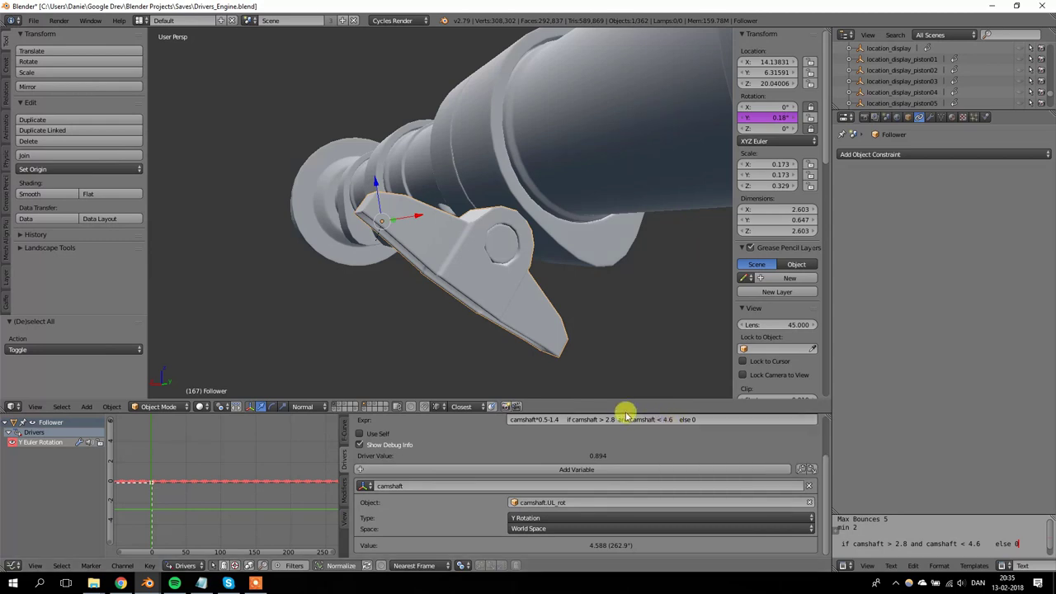
left_click(551, 419)
left_click(516, 419)
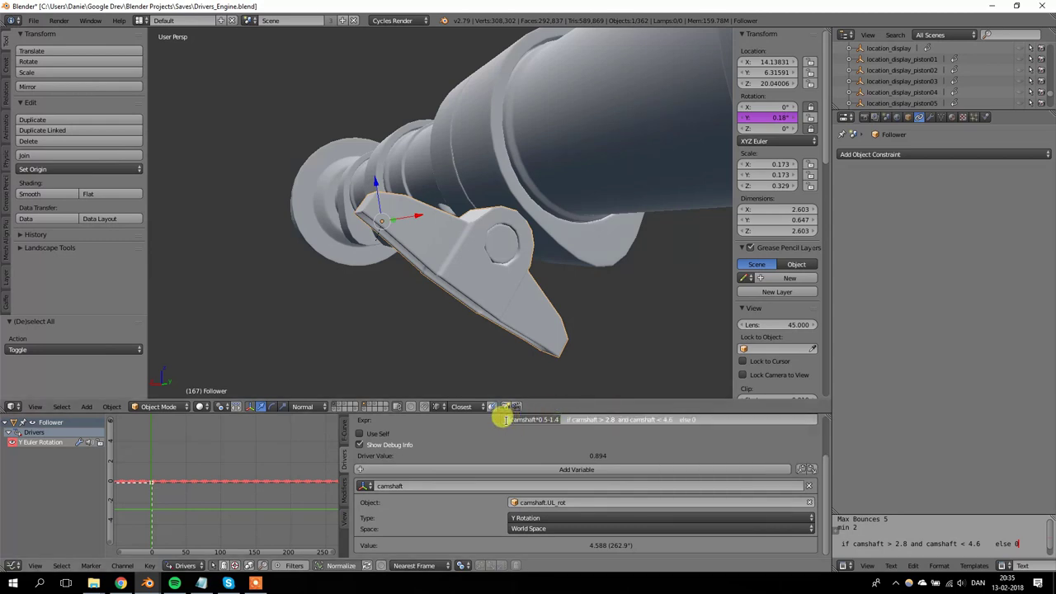
left_click(463, 253)
left_click(697, 420)
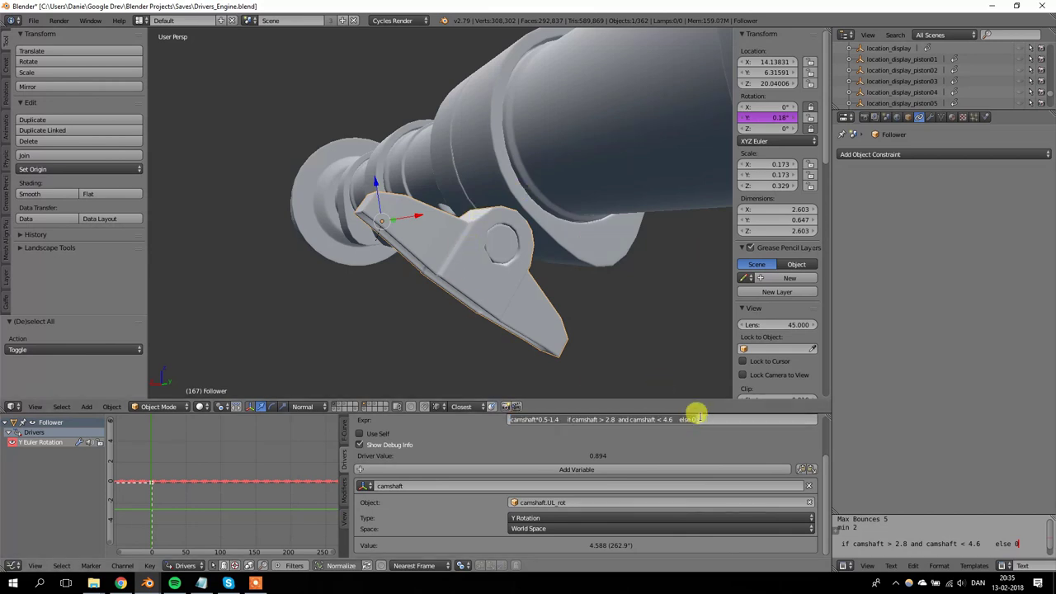
left_click(692, 419)
left_click(693, 431)
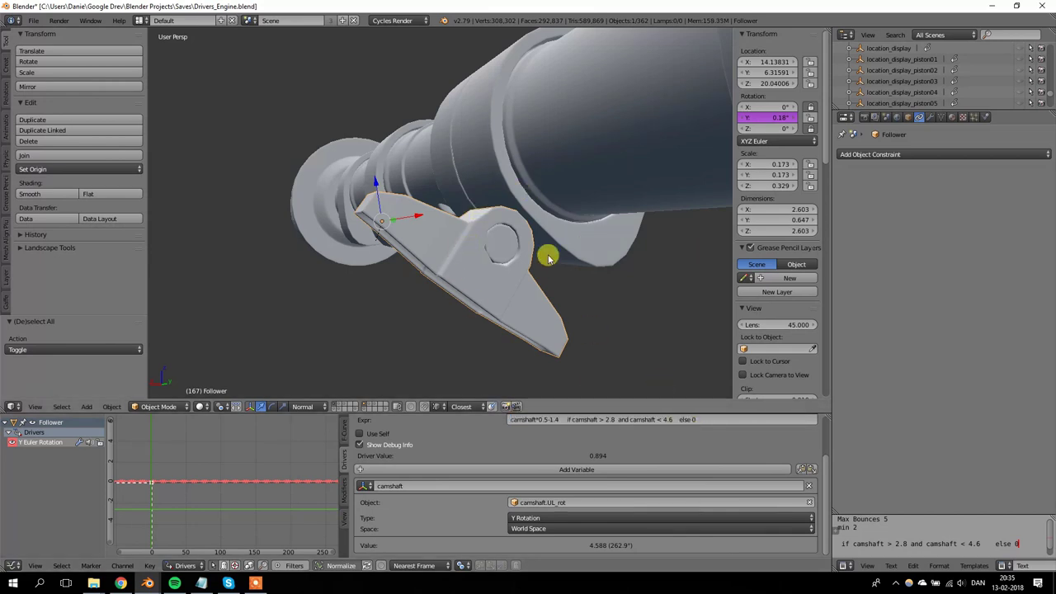
key("alt+a")
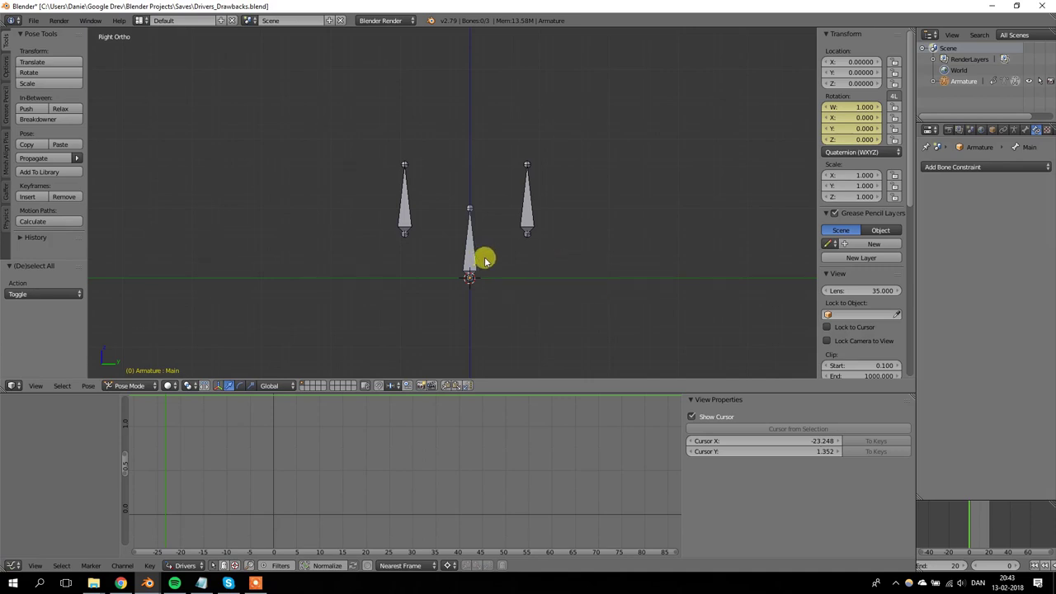
Step: Preview the armature's animation and add a Copy Rotation constraint to the Constraint bone, targeting the Main bone on the X axis only
key("alt+a")
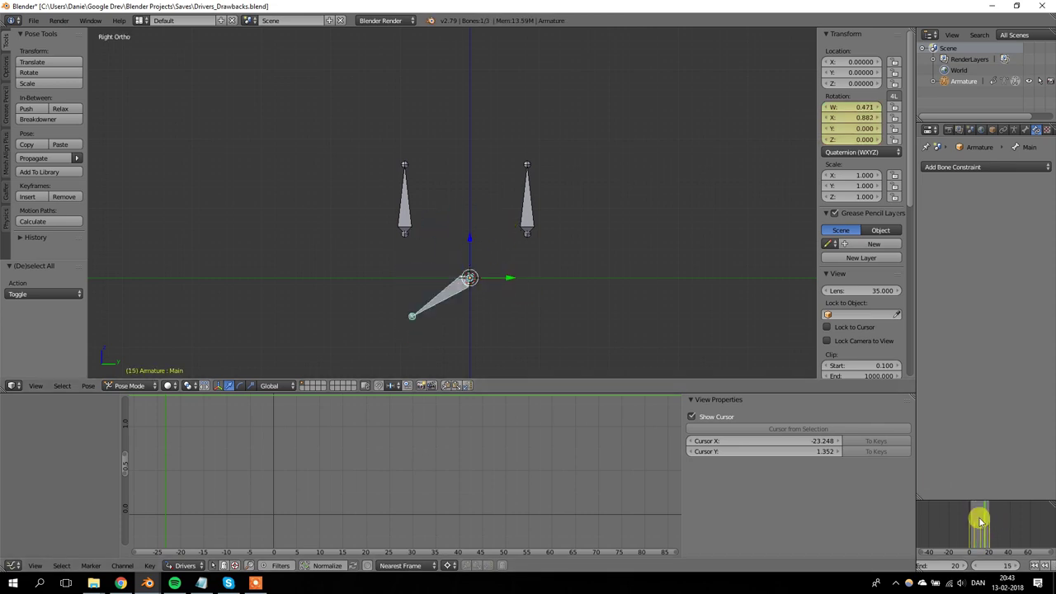
key("Escape")
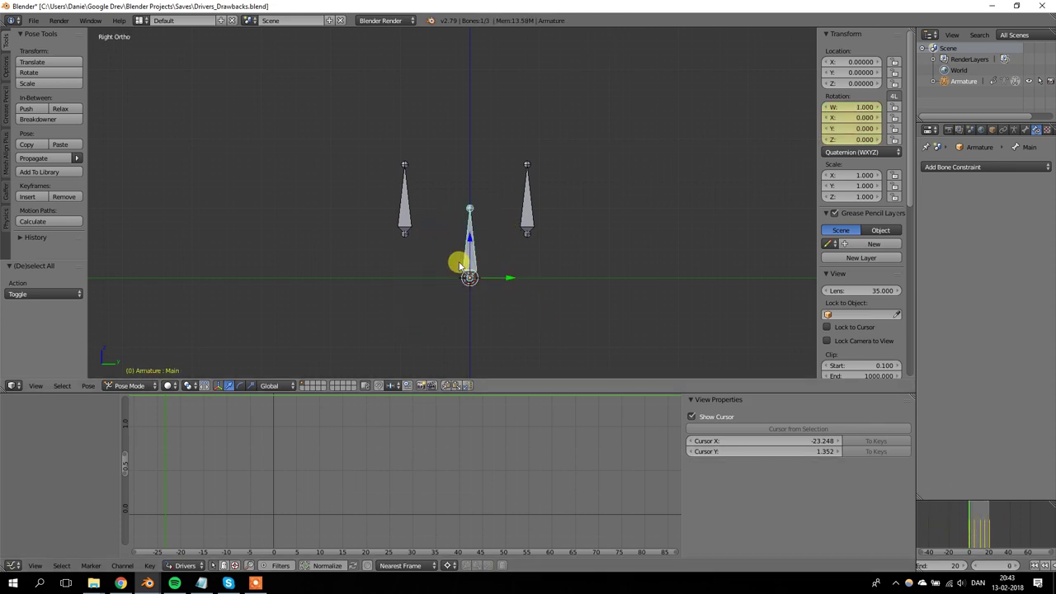
right_click(529, 226)
left_click(962, 166)
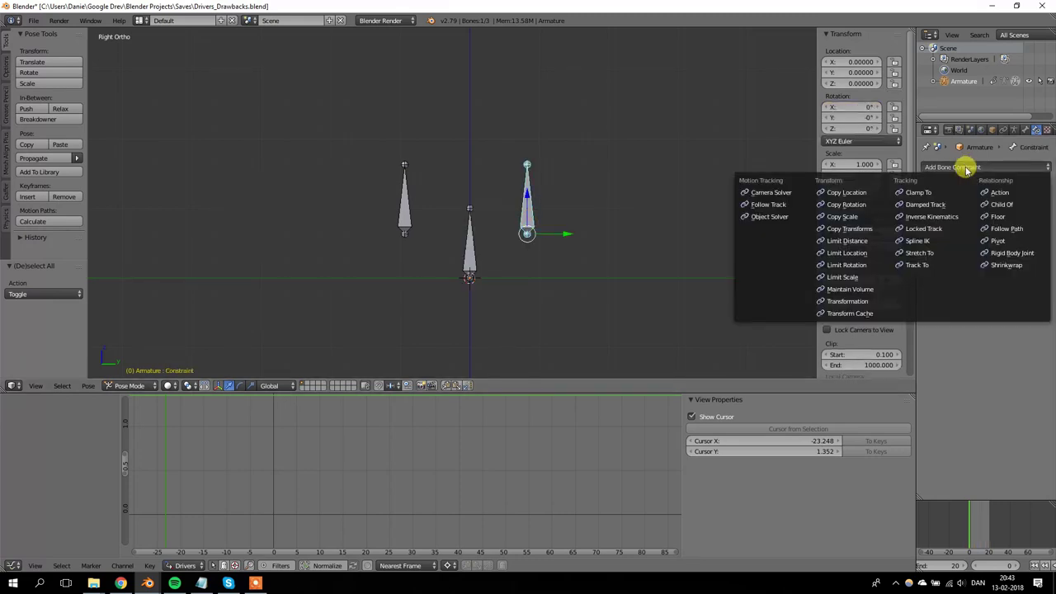
left_click(875, 211)
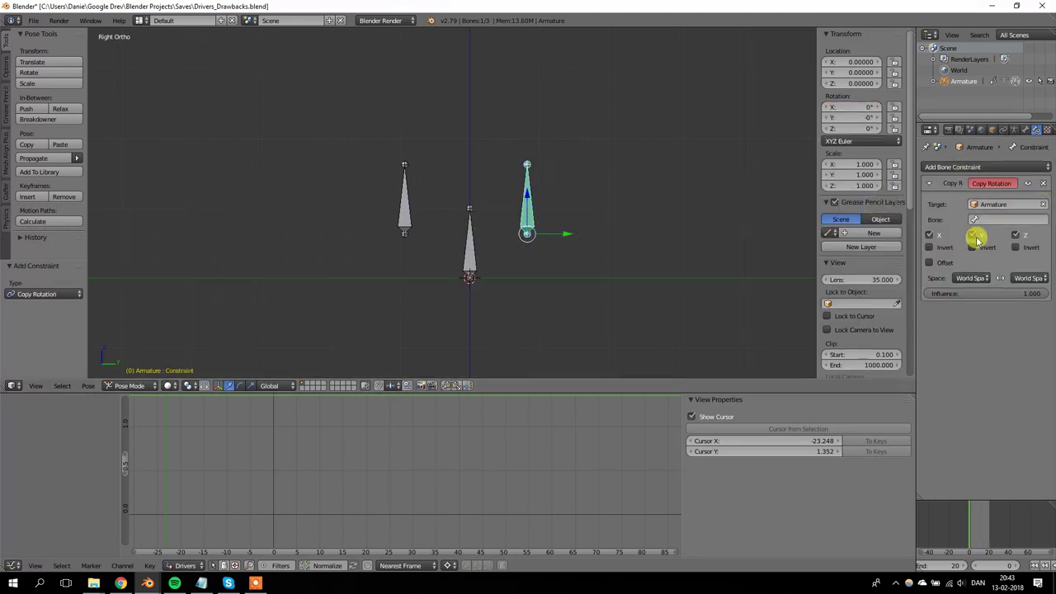
left_click(1002, 220)
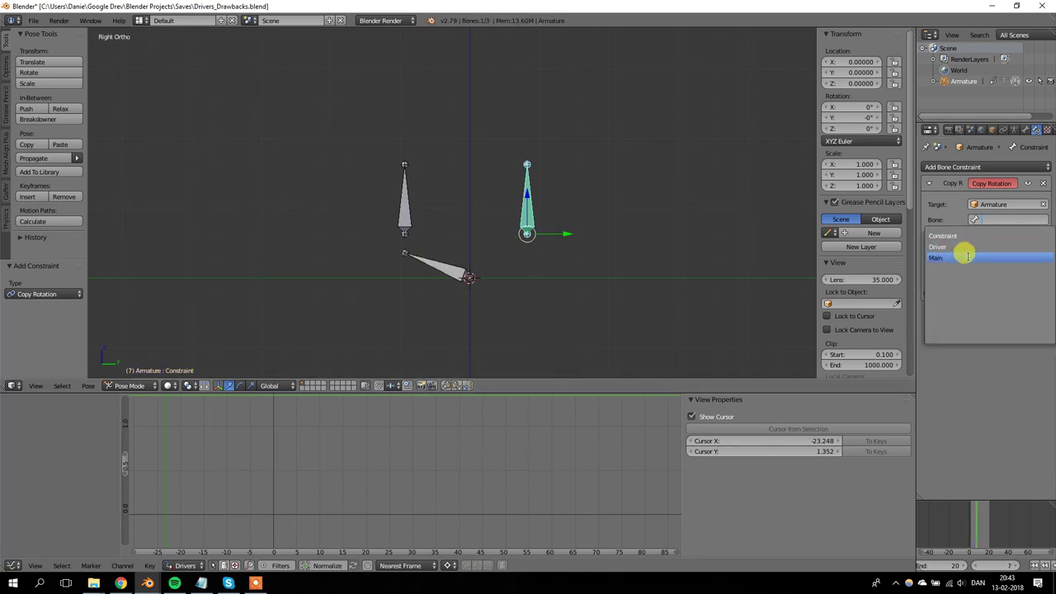
left_click(970, 261)
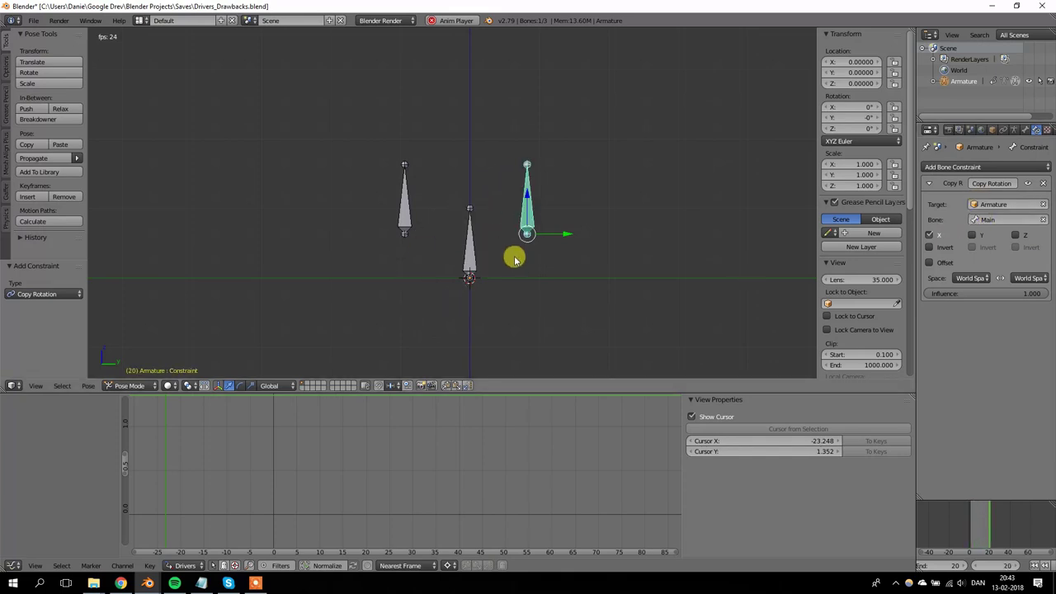
key("Escape")
Step: Add a single manually configured driver to the X rotation of the Driver bone, checking the Constraint bone's X axis setting for reference
right_click(408, 216)
key("alt+a")
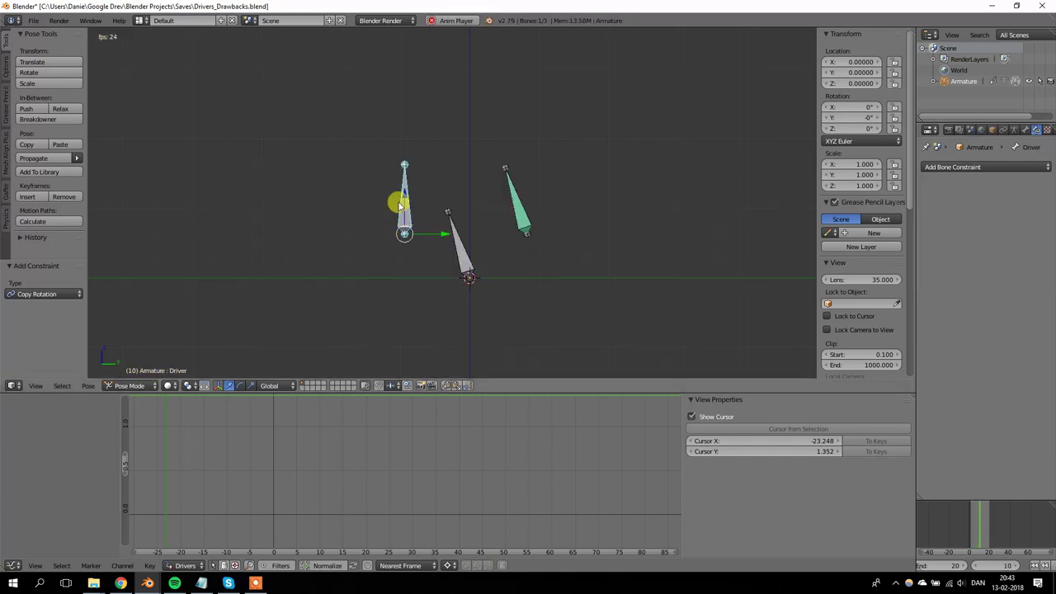
left_click(185, 565)
left_click(185, 540)
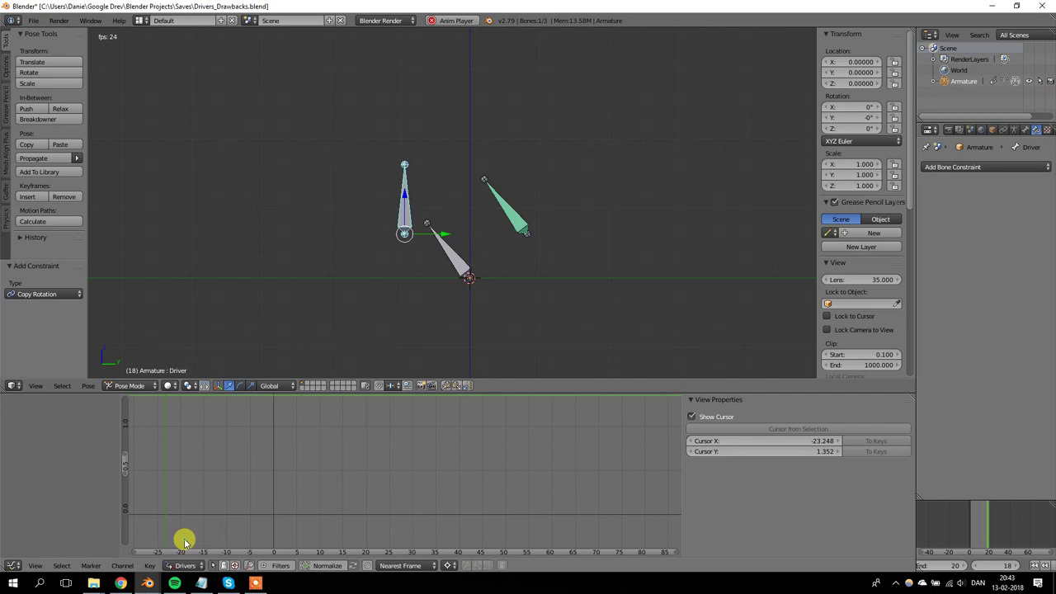
right_click(858, 107)
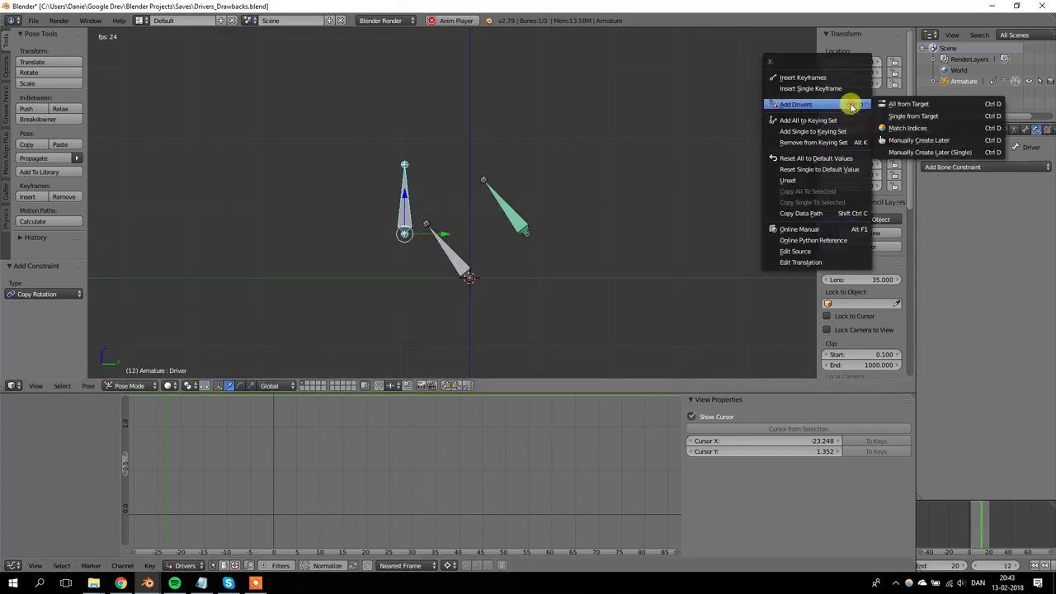
right_click(516, 241)
left_click(936, 235)
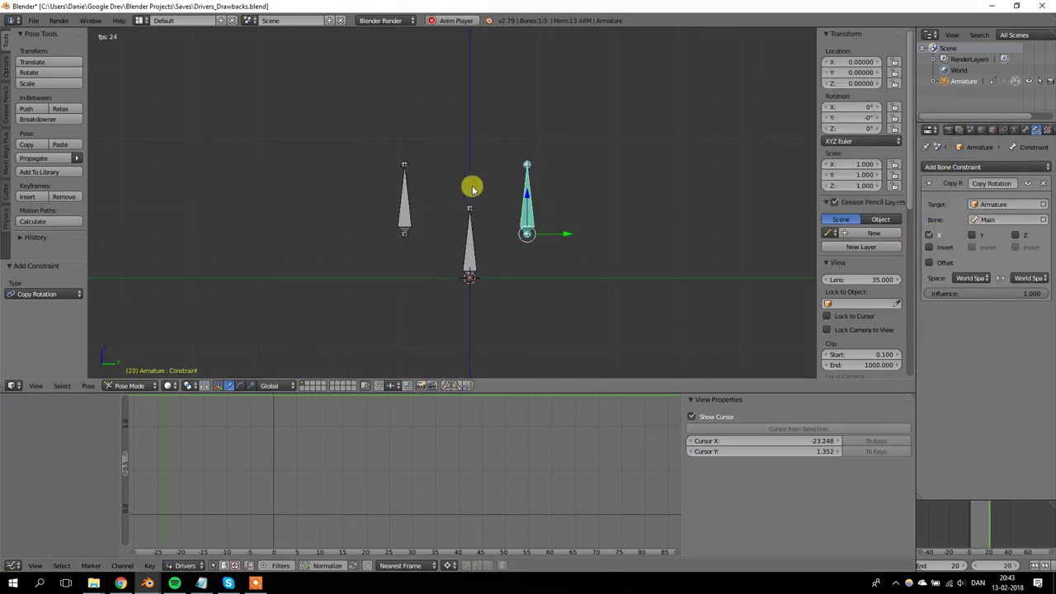
right_click(417, 216)
right_click(846, 108)
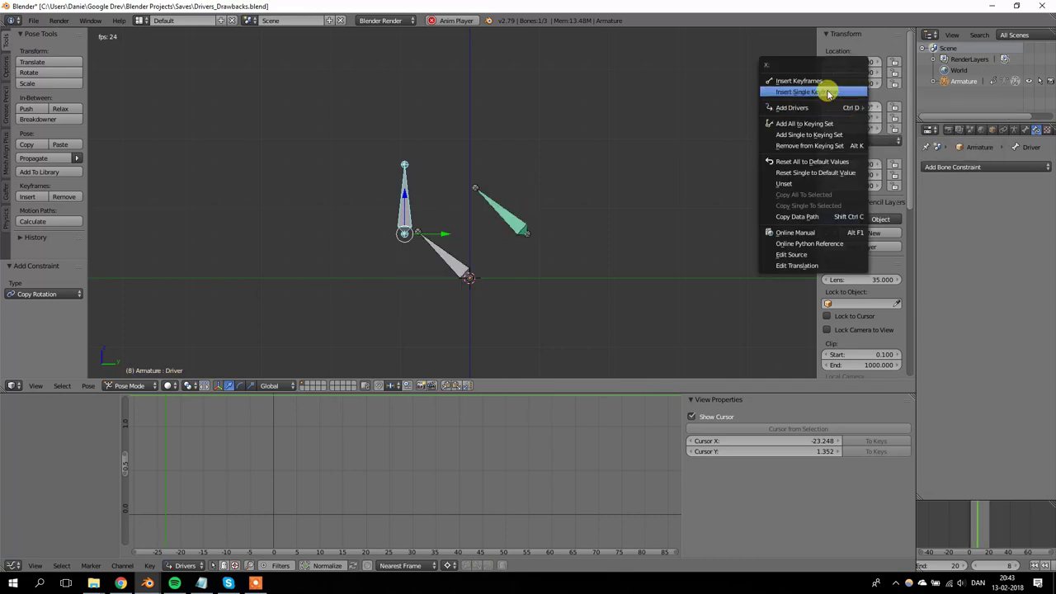
mouse_move(853, 103)
left_click(916, 155)
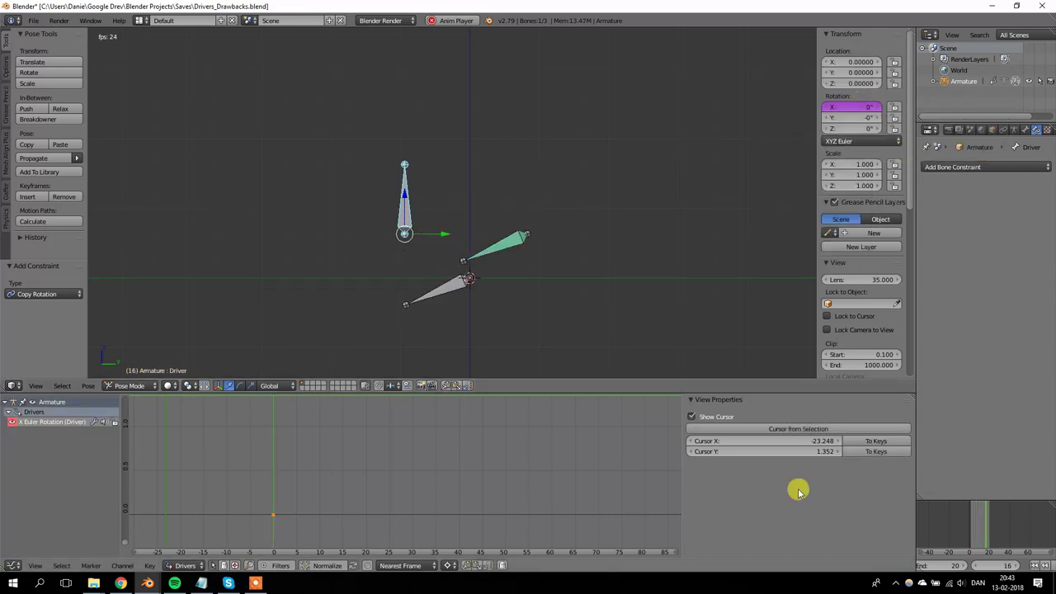
Step: Configure the driver variable to read the X Rotation of the Armature's Main bone, and play the animation
left_click(66, 429)
scroll(792, 486, "down", 1)
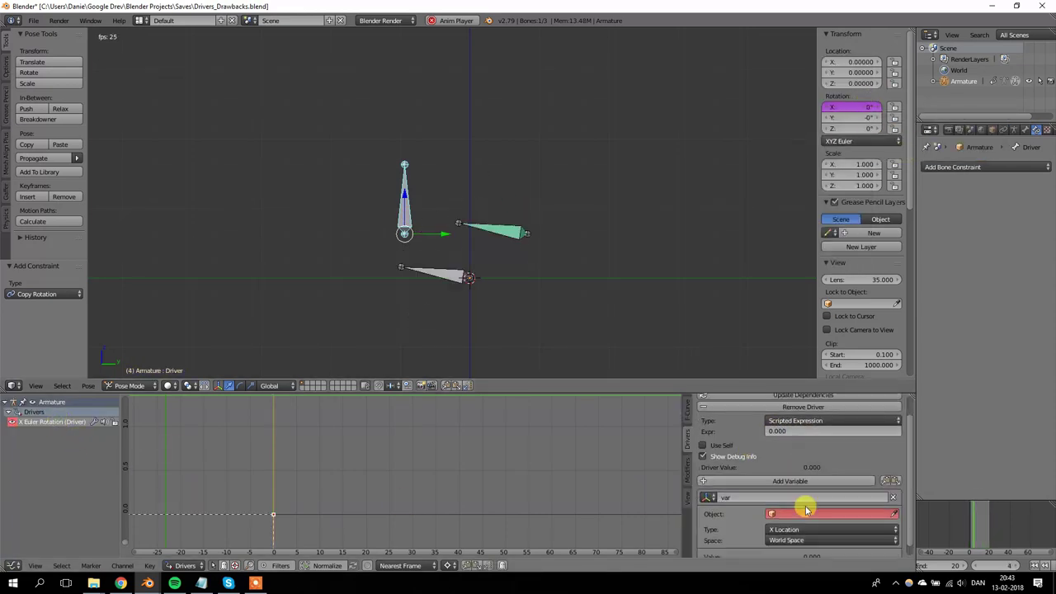
left_click(454, 264)
key("Escape")
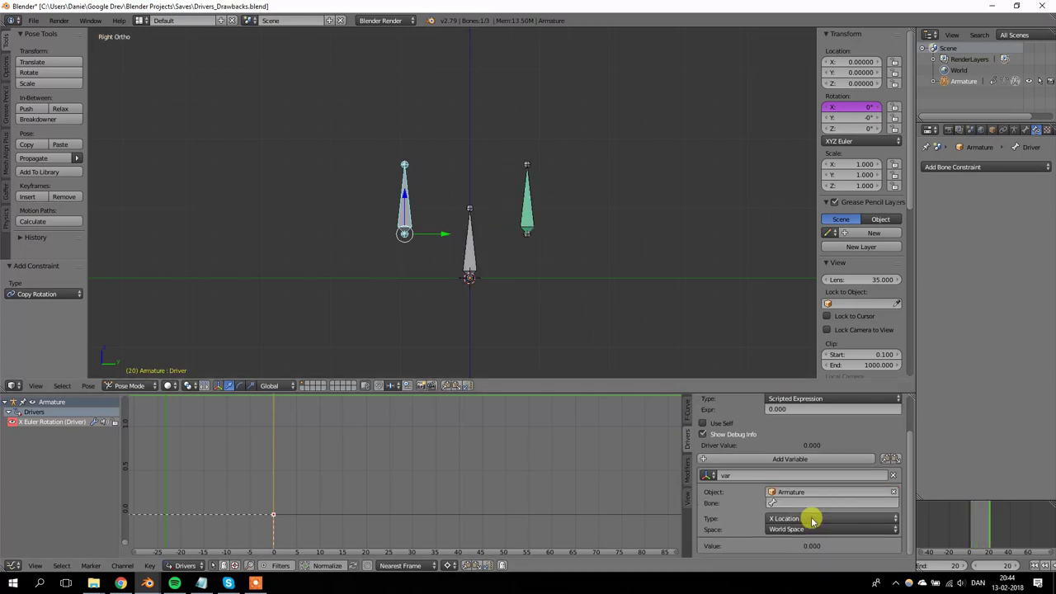
left_click(810, 503)
left_click(791, 410)
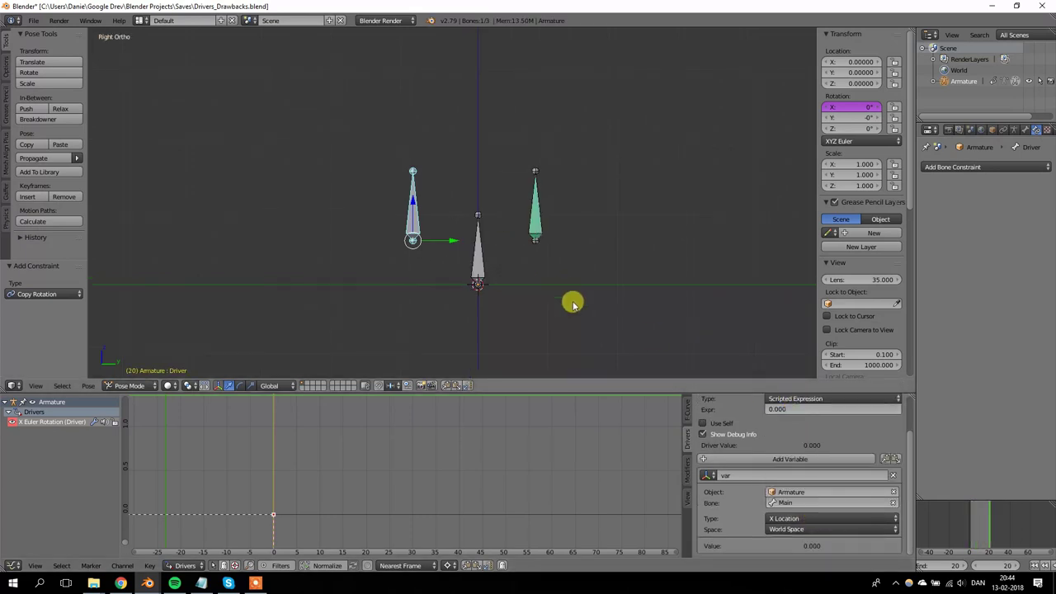
left_click(797, 517)
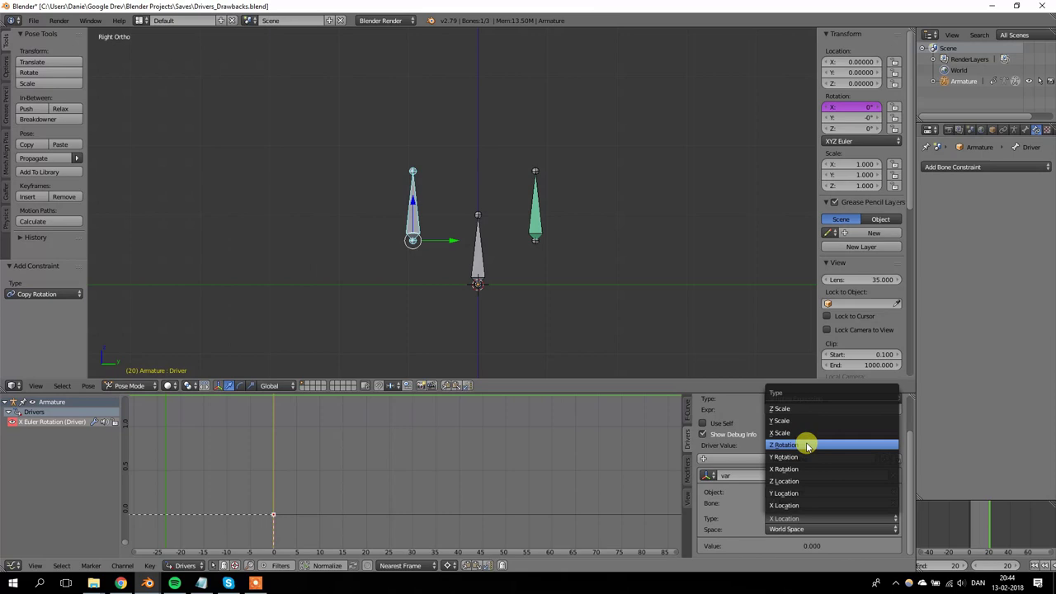
left_click(798, 467)
key("alt+a")
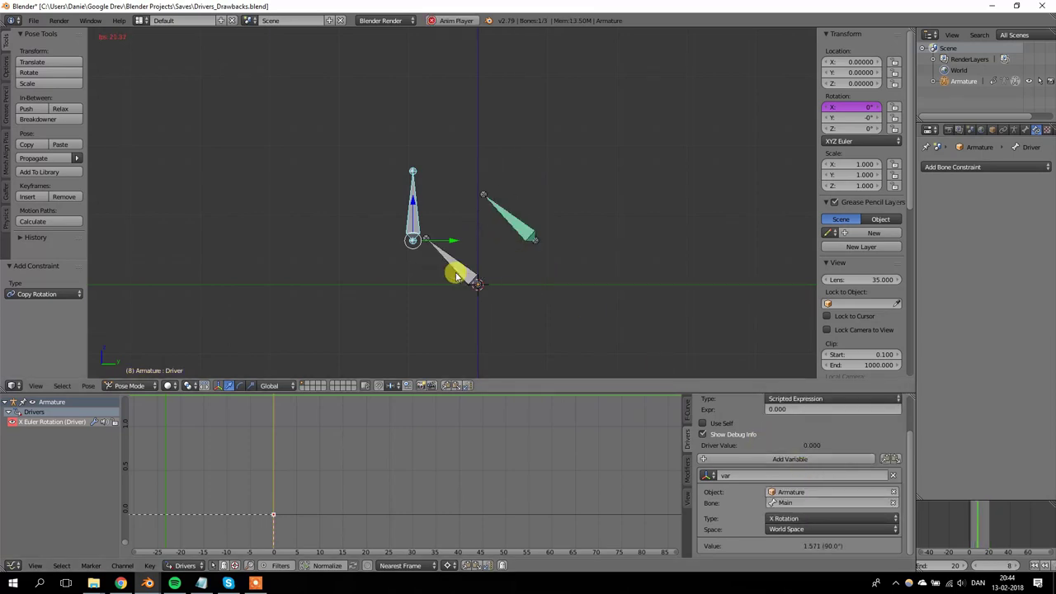
Step: Keep the variable name var and set the Driver bone's driver expression to var
scroll(738, 448, "up", 1)
scroll(738, 506, "down", 1)
scroll(799, 428, "up", 1)
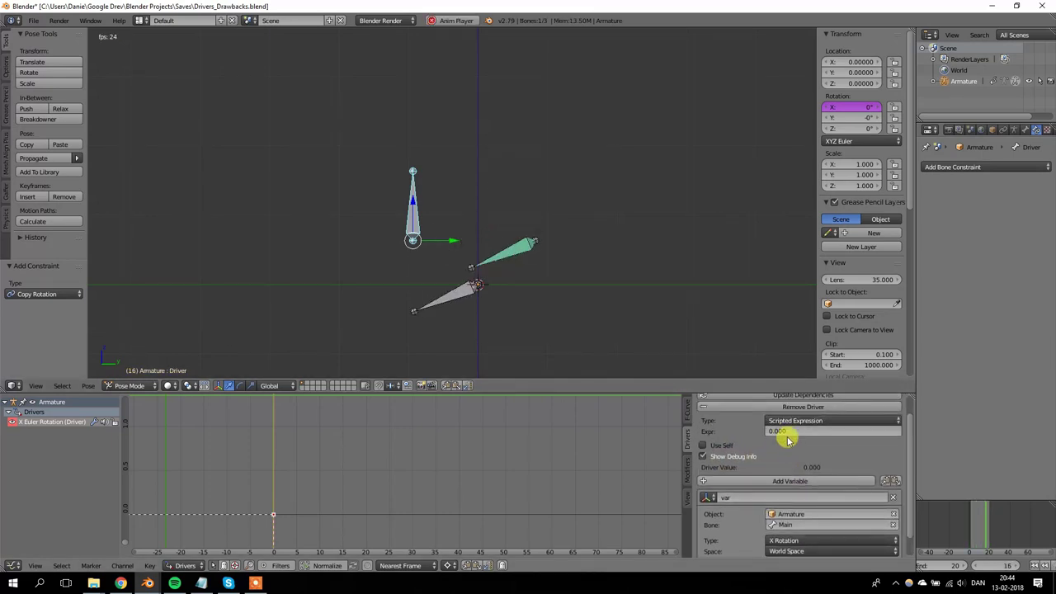
left_click(733, 497)
key("Return")
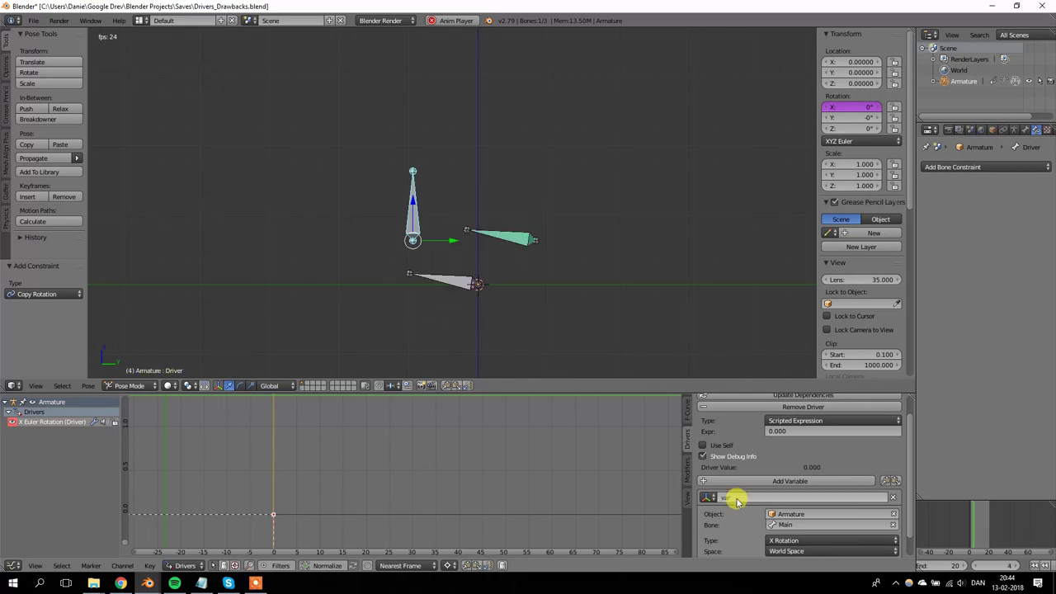
left_click(787, 429)
type("var")
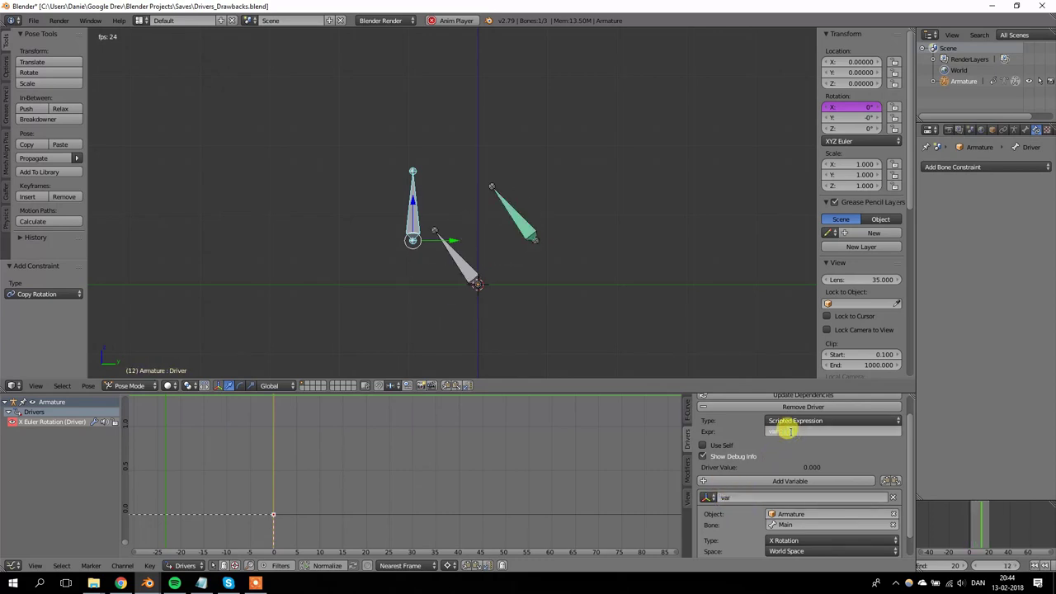
key("Return")
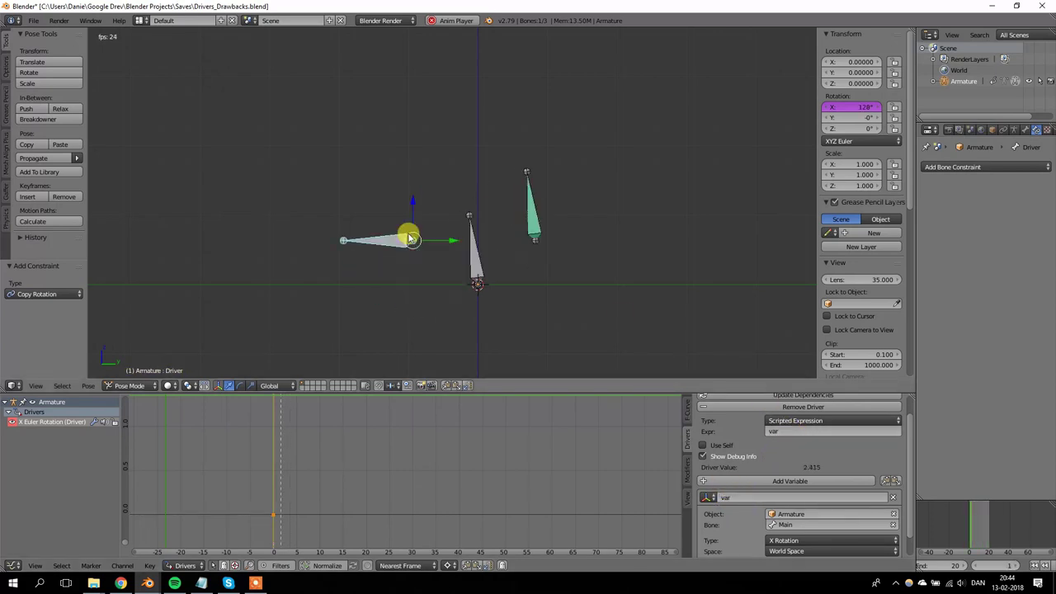
Step: Stop playback, return to frame 0 and compare the Driver bone's pose with the variable's rotation value in World Space
scroll(517, 280, "up", 2)
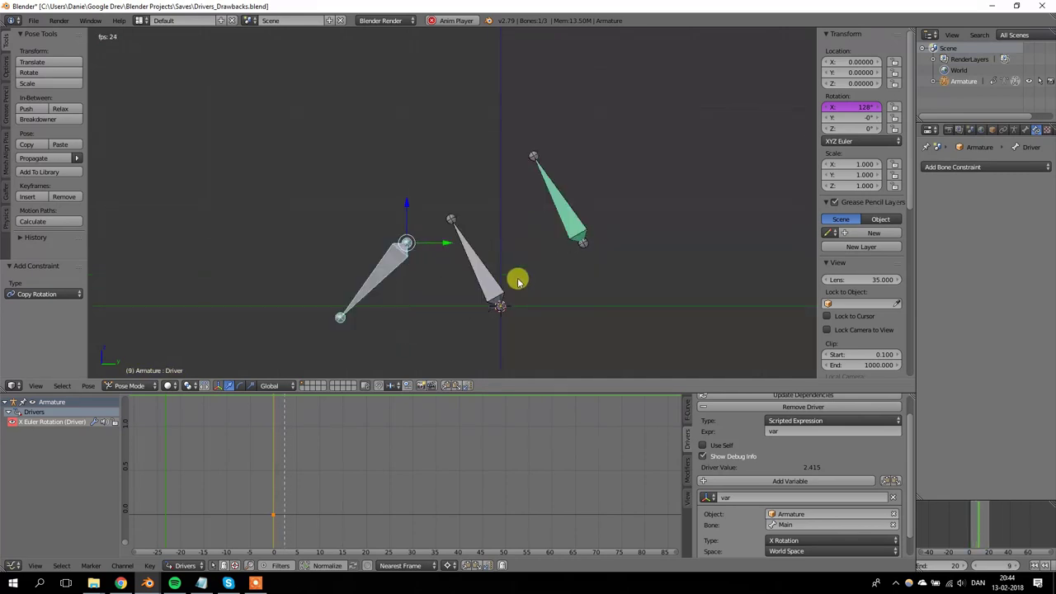
key("alt+a")
key("shift+Left")
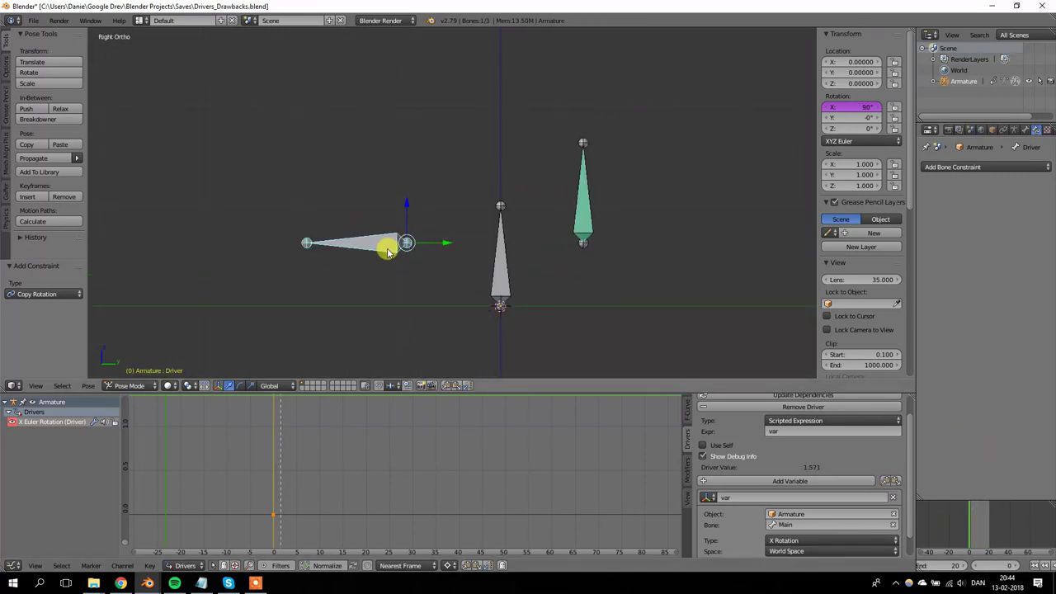
left_click(820, 430)
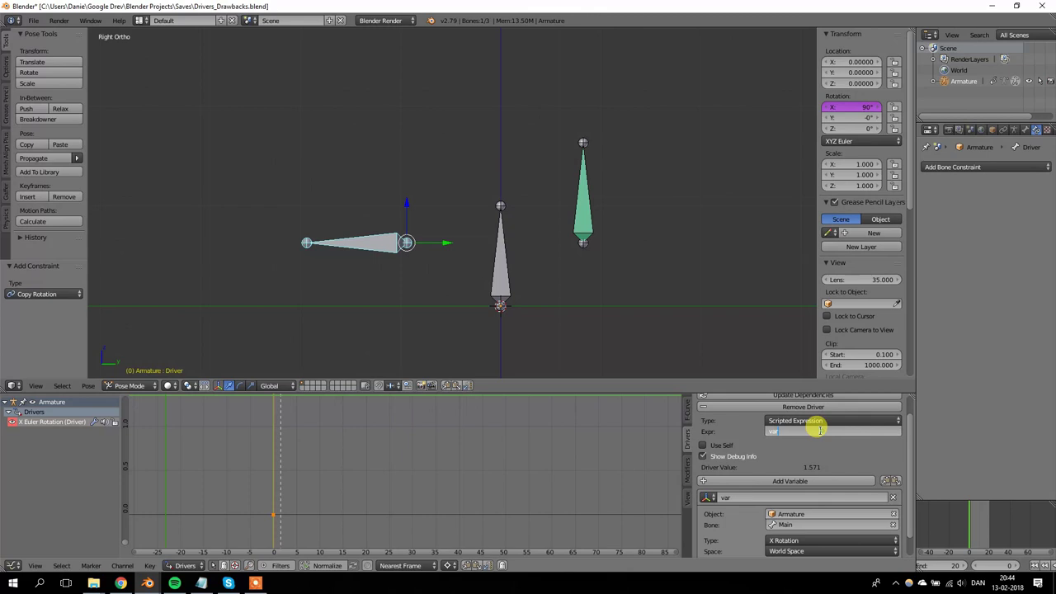
key("Return")
scroll(821, 443, "down", 1)
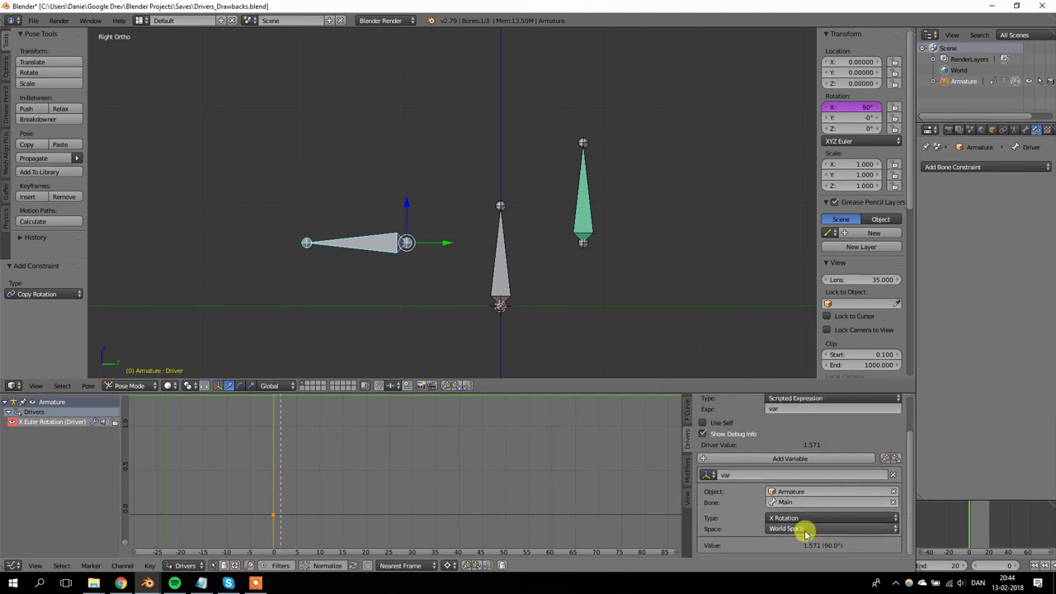
scroll(805, 525, "up", 2)
scroll(417, 203, "down", 2)
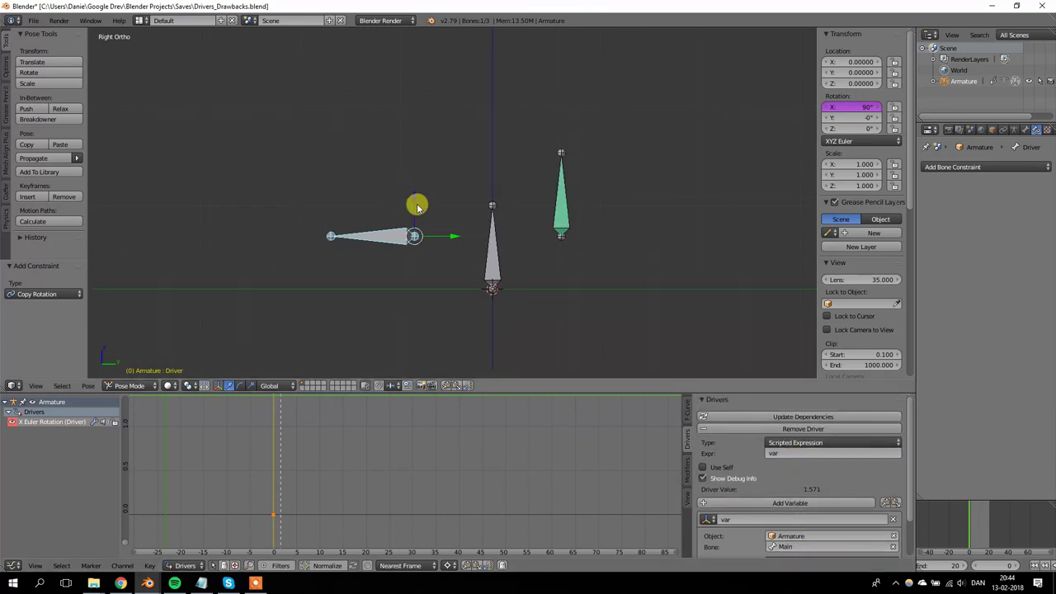
Step: Offset the Driver bone's rotation by a quarter turn with the driver expression var-pi*0.5
left_click(796, 446)
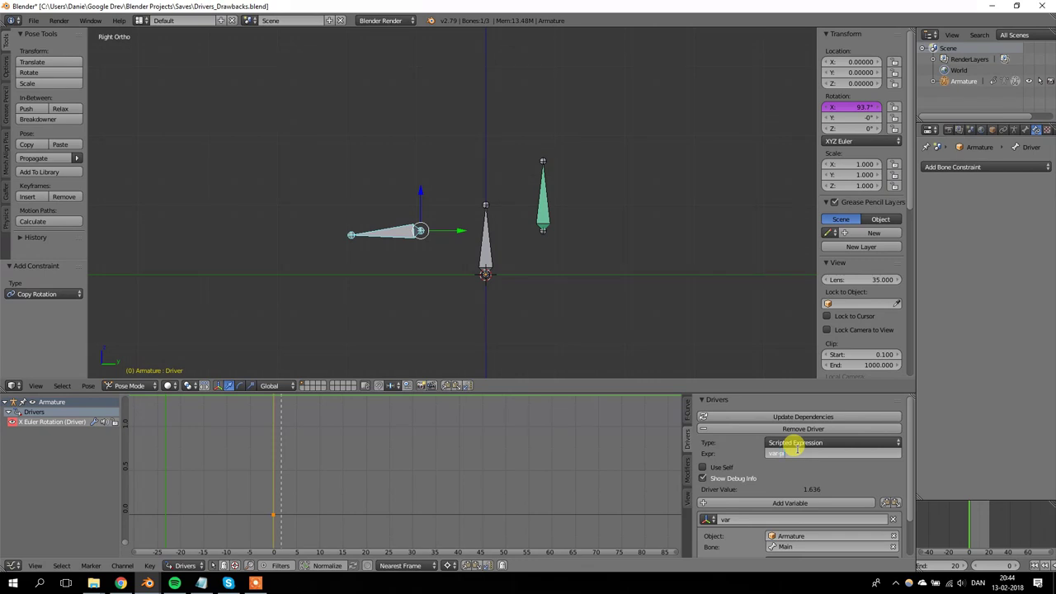
type("*pi*0.5")
key("Return")
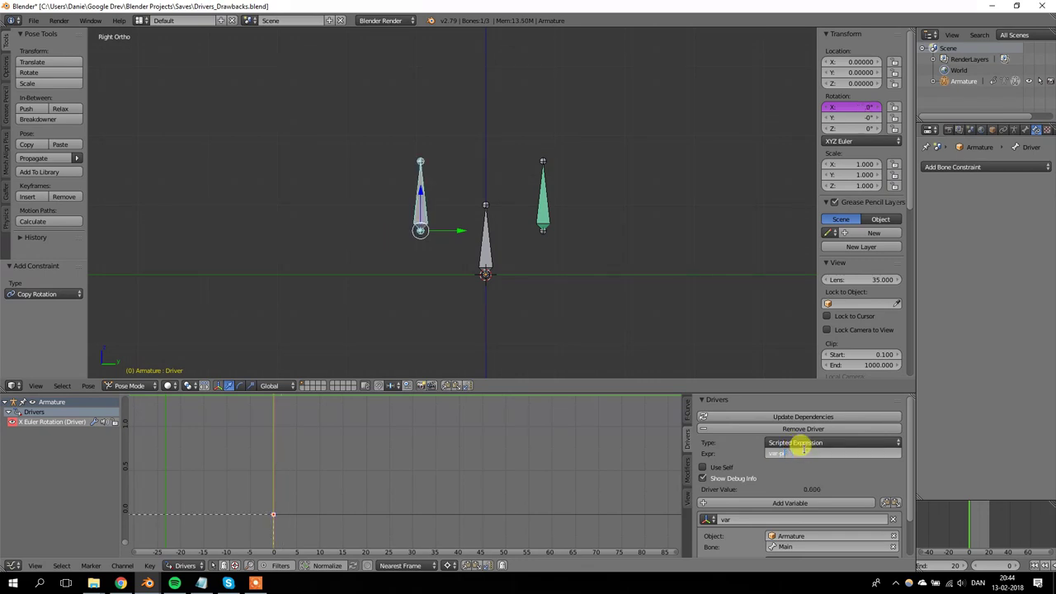
key("Return")
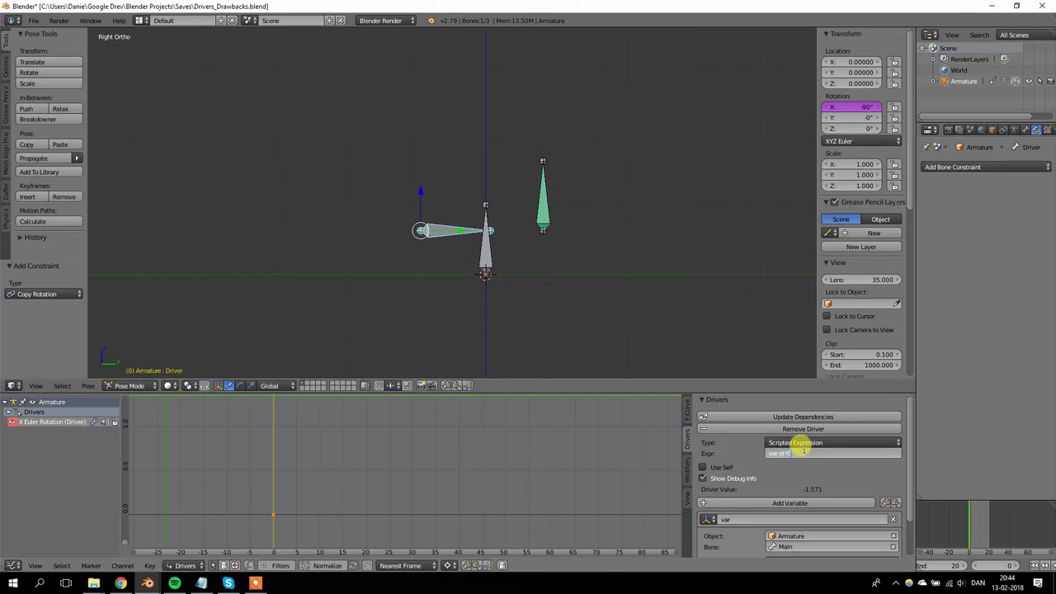
key("Return")
scroll(603, 285, "up", 3)
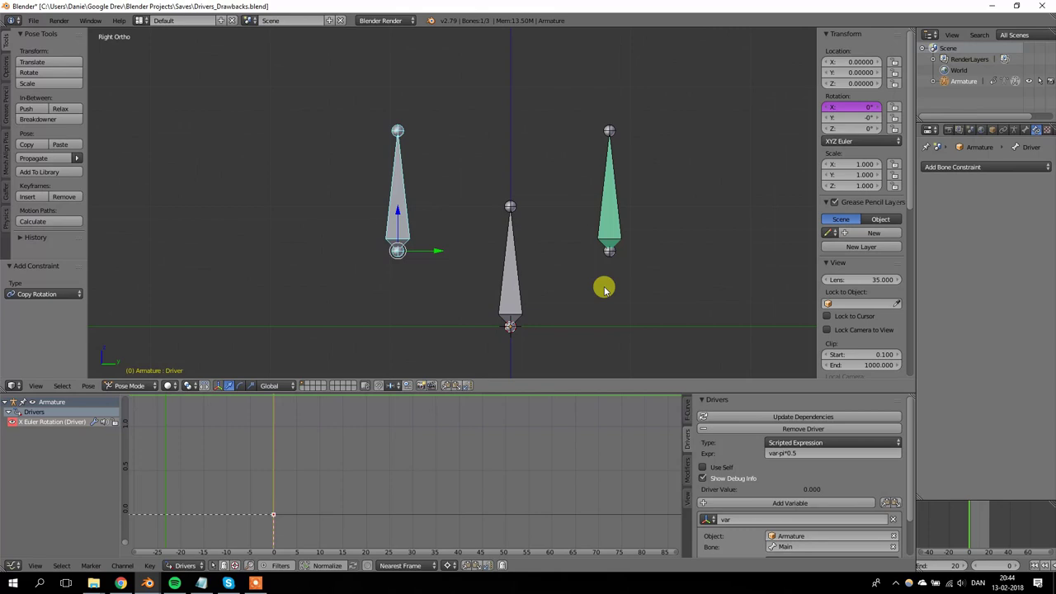
Step: Save the file and play the animation to compare the three bones' rotation with the offset driver expression
key("ctrl+s")
key("alt+a")
scroll(481, 241, "down", 2)
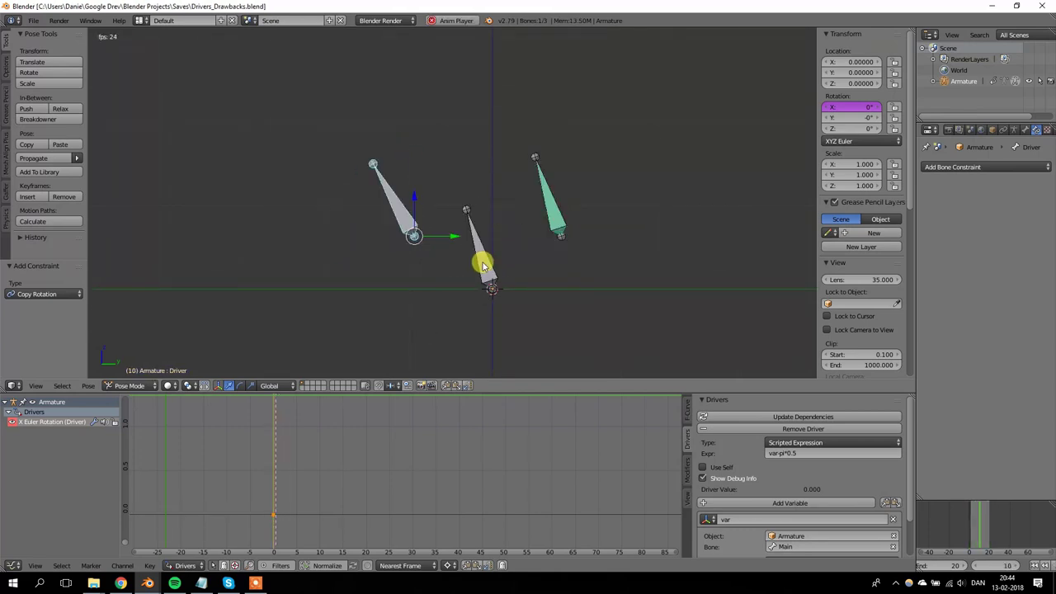
key("alt+a")
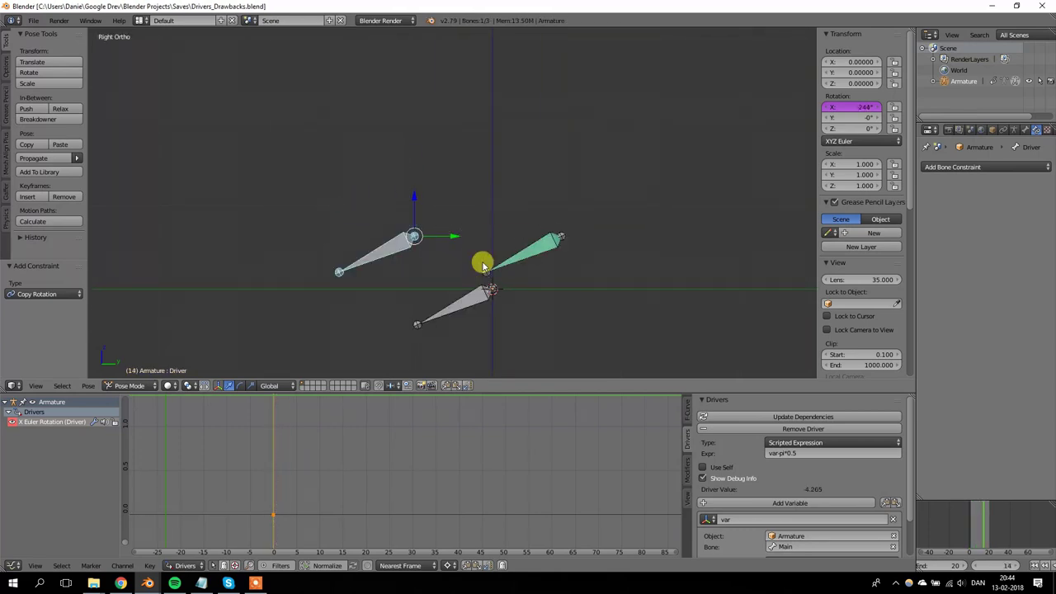
Step: Step through the frames from about 14 onward and replay, comparing the Driver bone's timing with the Main and constrained bones
key("Right")
key("Right")
key("Right")
key("Right")
key("Left")
key("Left")
key("Left")
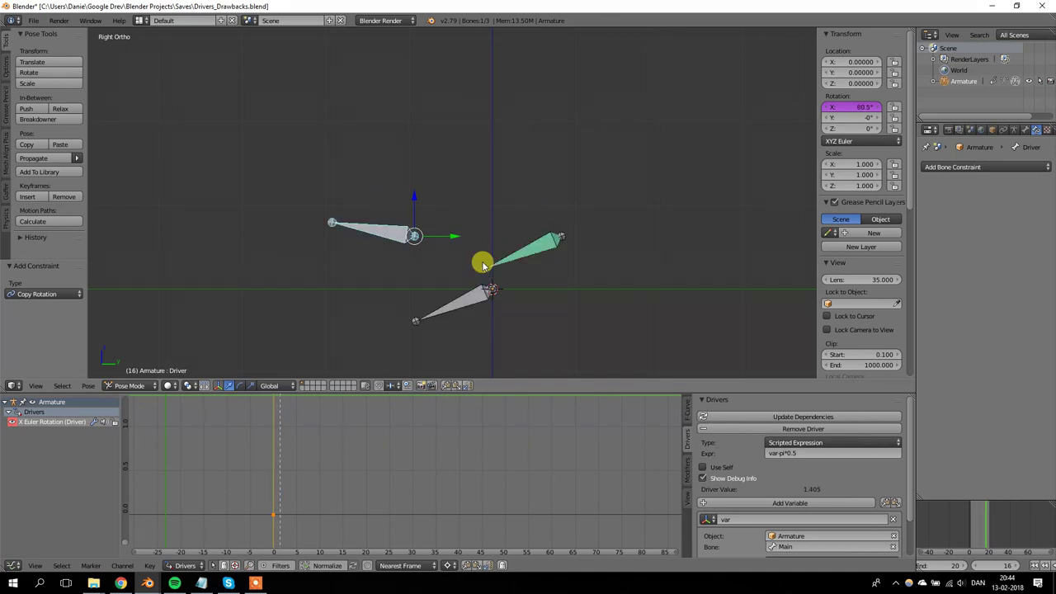
key("Right")
key("Right")
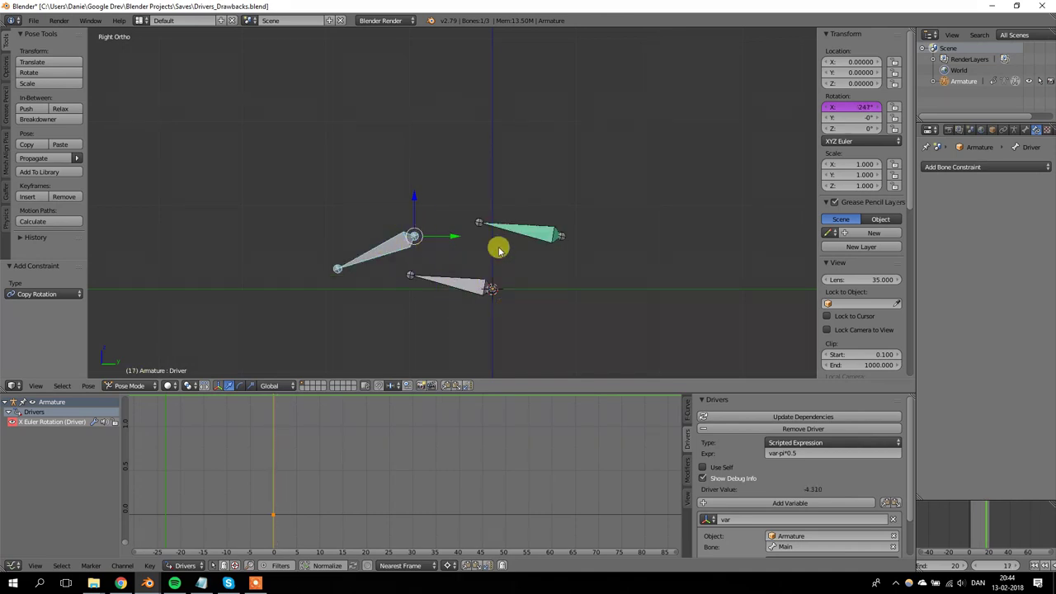
key("alt+a")
key("Right")
key("Right")
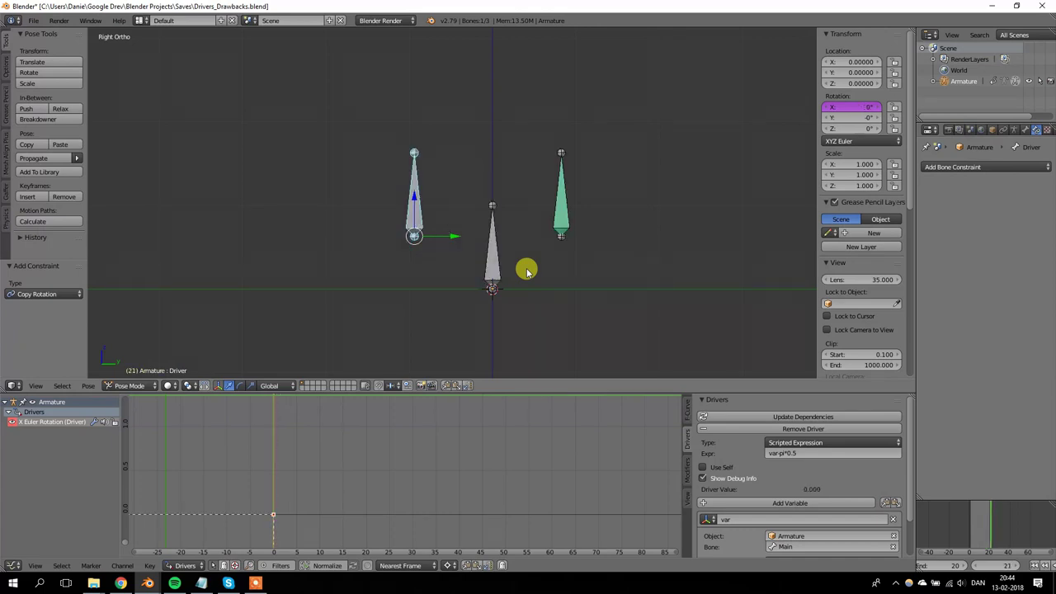
key("alt+a")
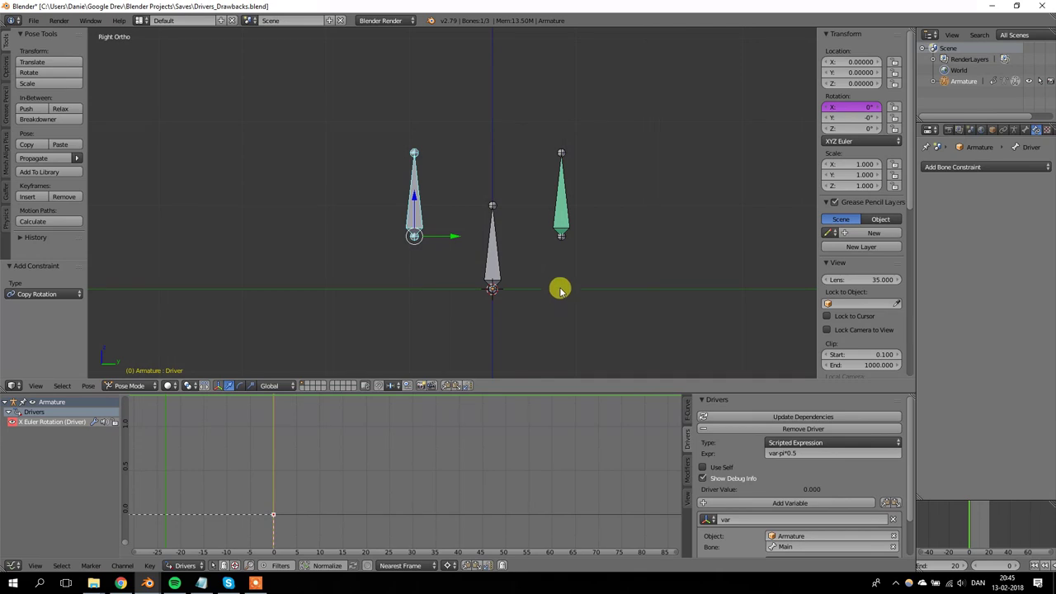
Step: Separate the Driver bone into its own armature object, select it in Object Mode and test the animation
left_click(126, 386)
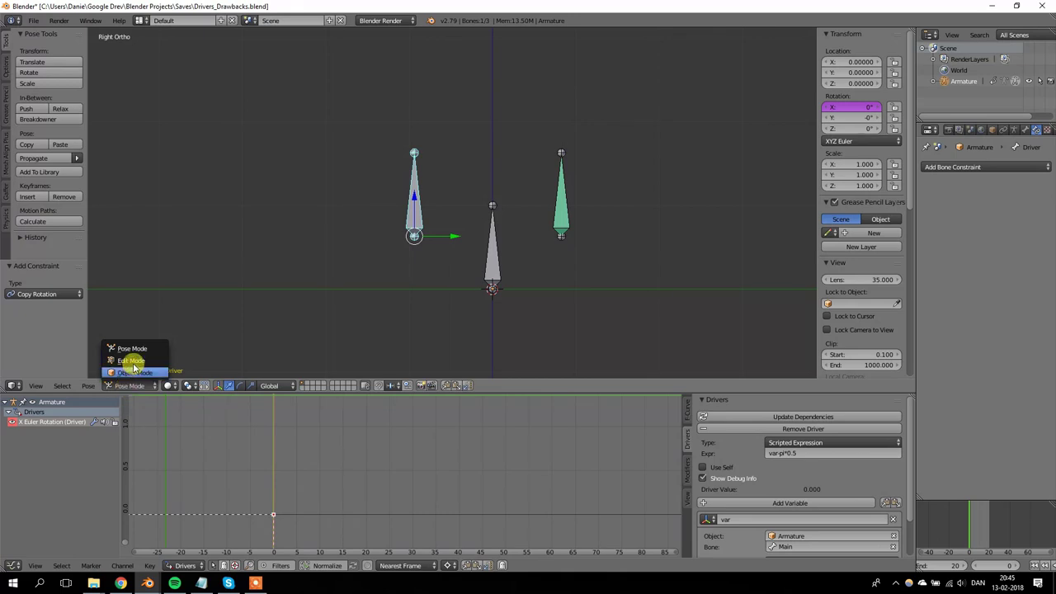
left_click(125, 361)
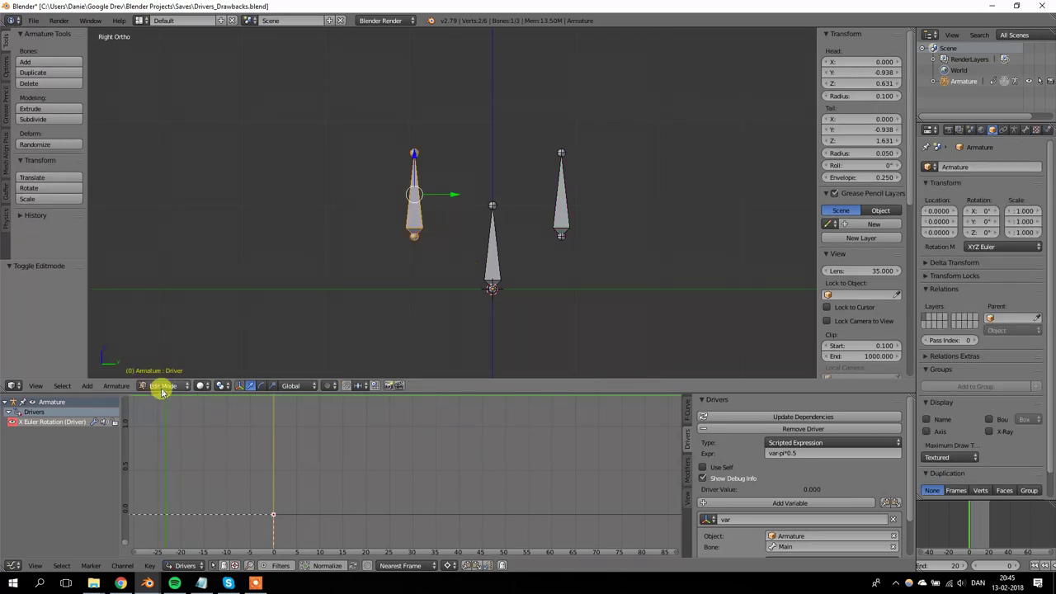
key("p")
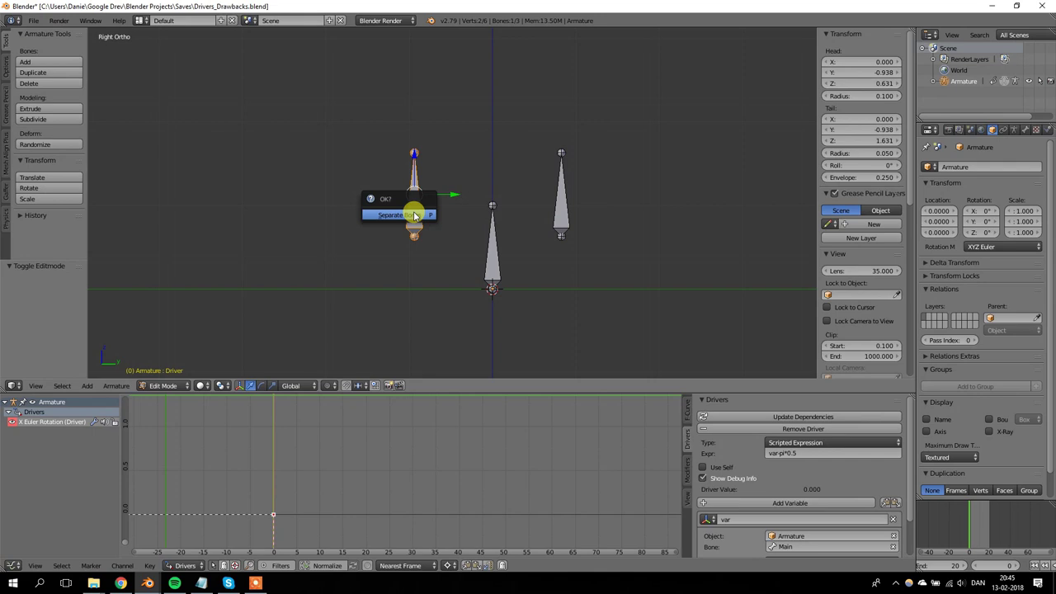
left_click(399, 216)
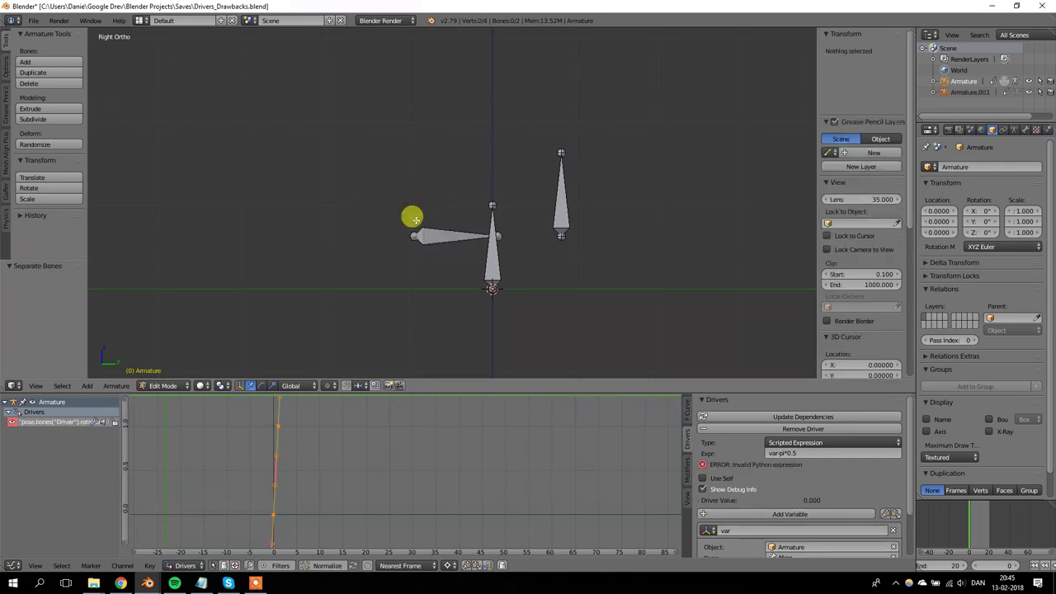
left_click(162, 385)
left_click(155, 372)
left_click(427, 236)
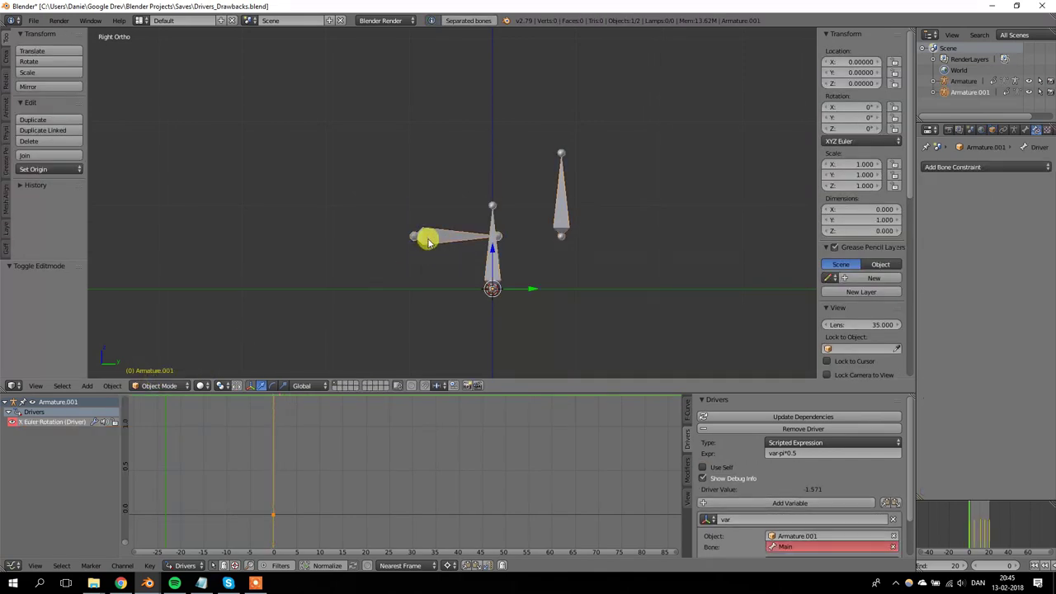
key("alt+a")
key("alt+a")
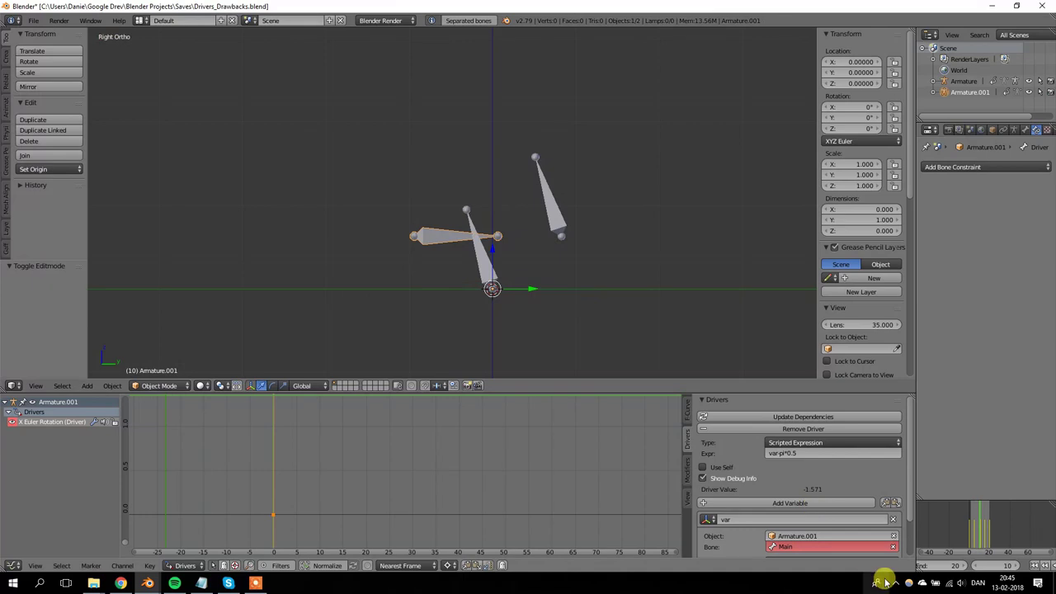
Step: Point the separated bone's driver variable at the Main bone of the original Armature object
left_click(843, 545)
left_click(825, 435)
left_click(802, 538)
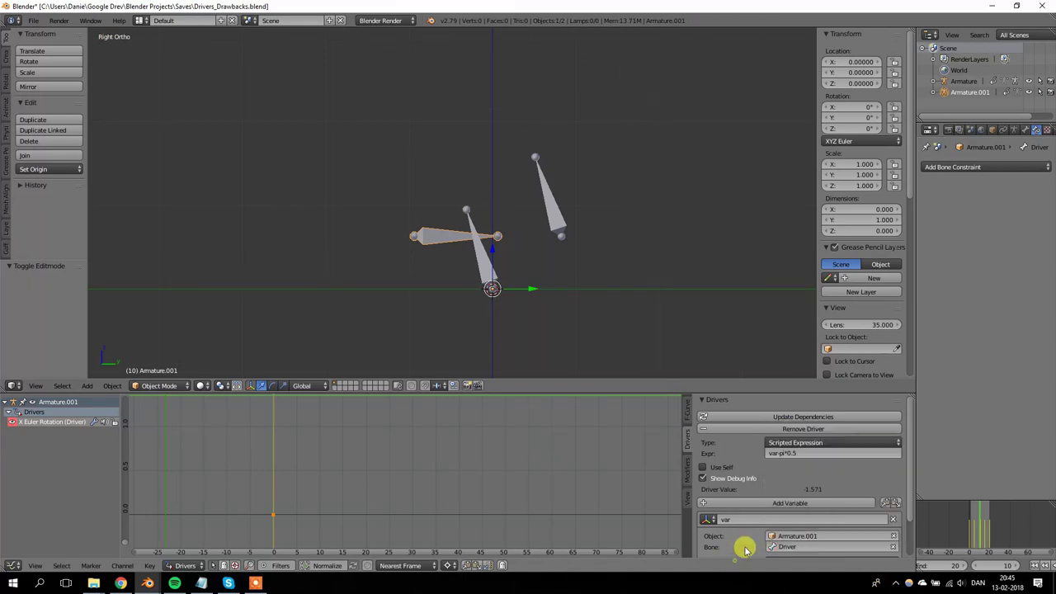
left_click(788, 534)
left_click(779, 423)
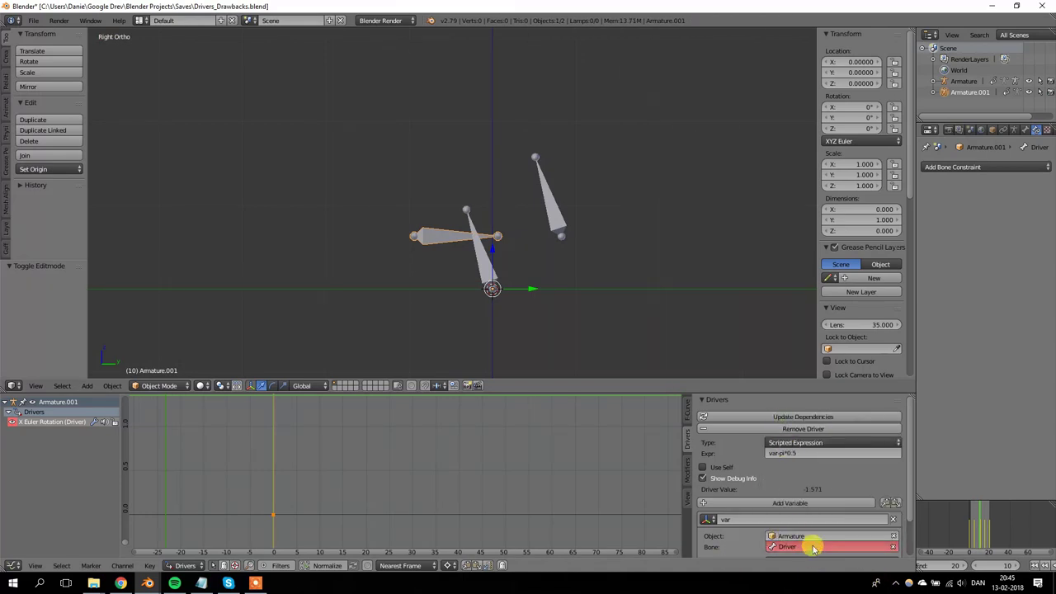
left_click(813, 549)
left_click(782, 437)
Step: Play the animation and step back to about frame 9, comparing the separated bone with the original armature's bones
key("alt+a")
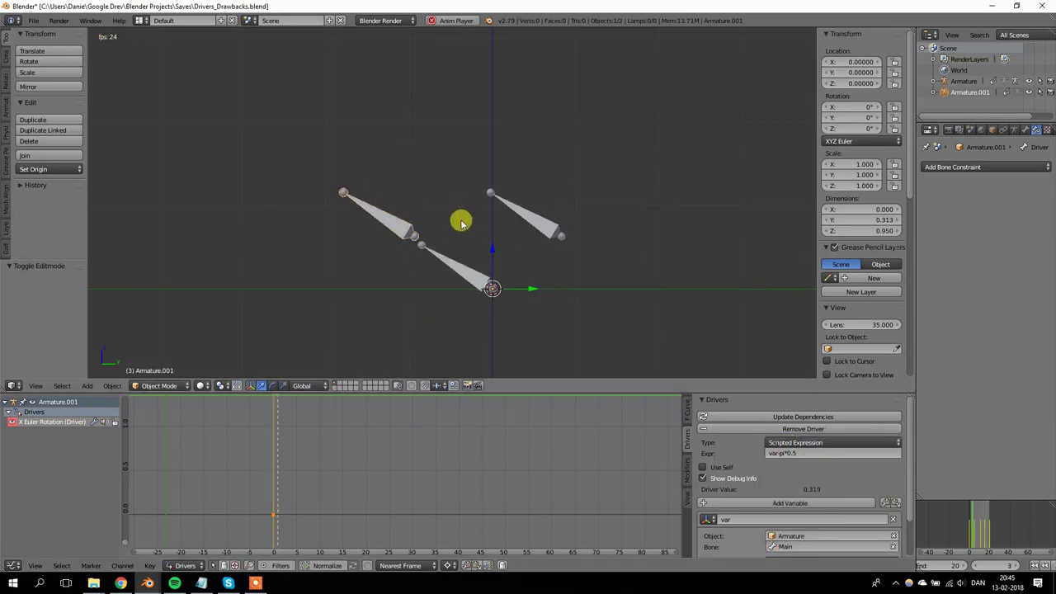
key("alt+a")
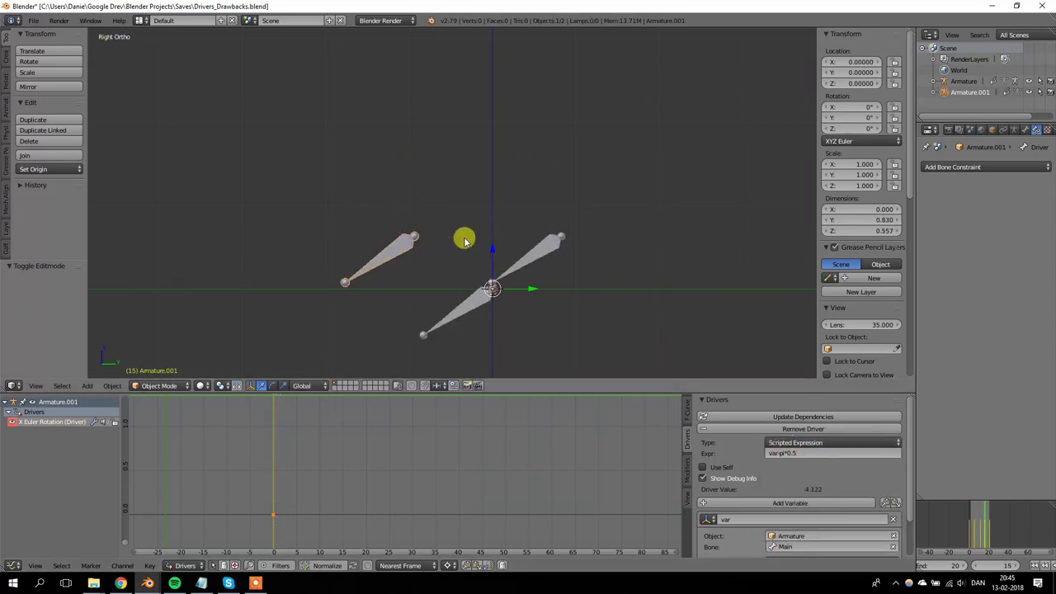
key("Left")
key("Left")
key("Left")
key("Left")
key("Left")
key("Left")
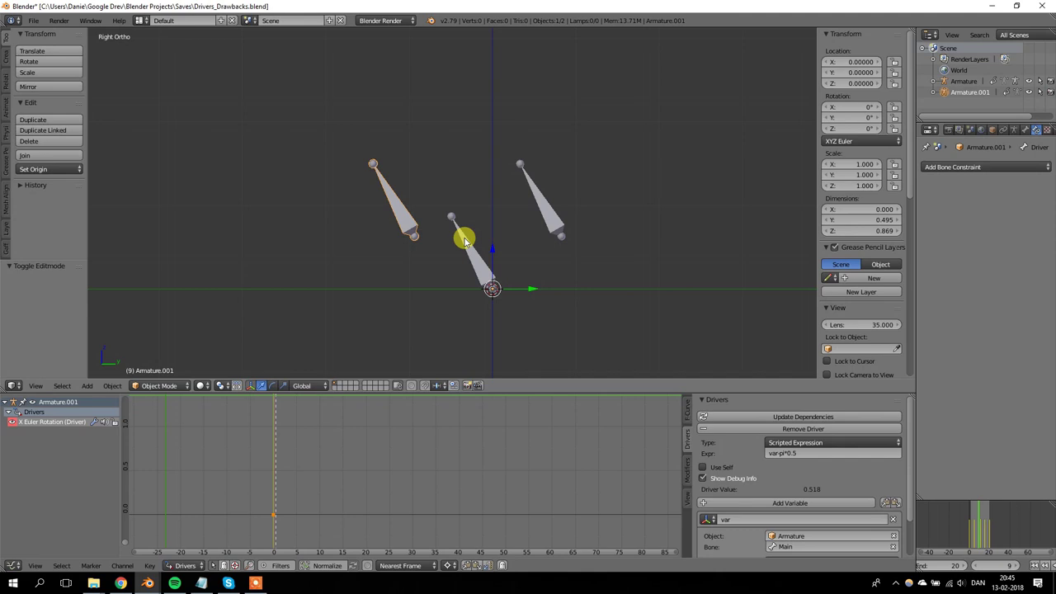
right_click(465, 240)
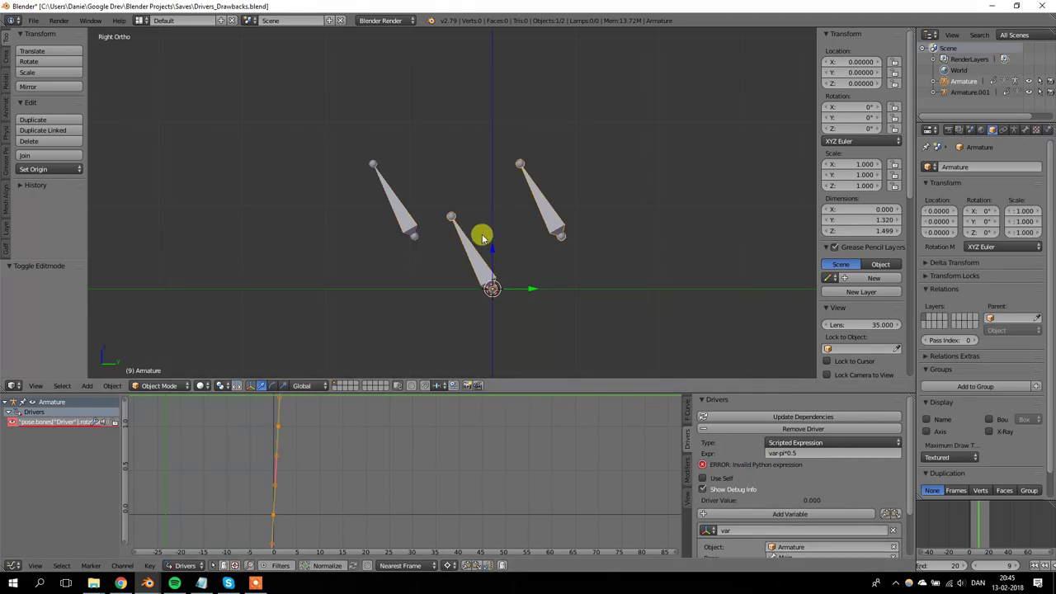
right_click(486, 239)
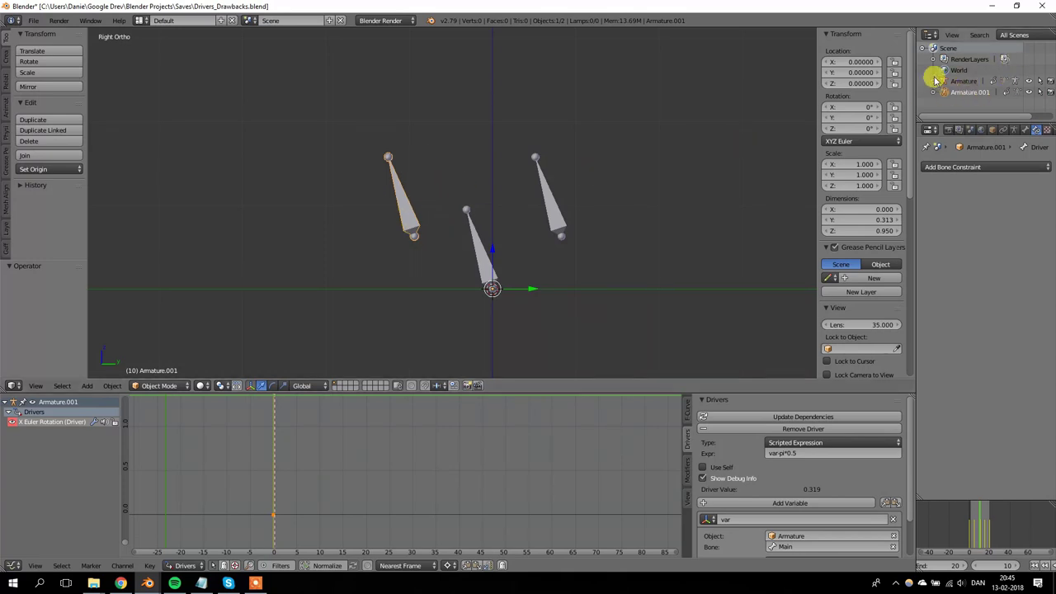
Step: Undo the driver variable's retargeting and the separation of the Driver bone
key("ctrl+z")
key("ctrl+z")
key("ctrl+z")
key("ctrl+z")
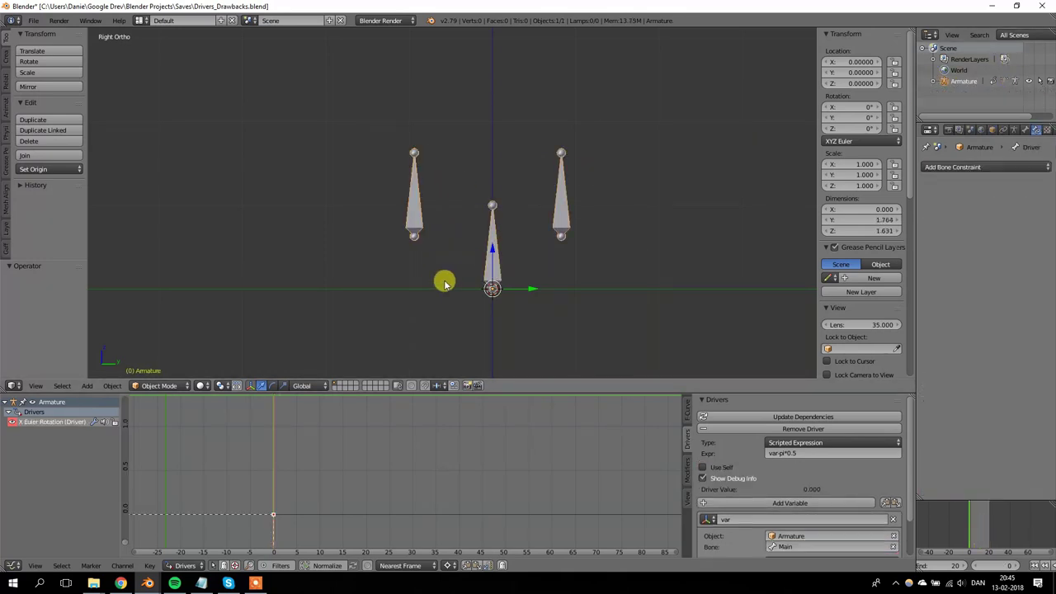
Step: Set the driver variable's space to Transform Space and test it by playing the animation
scroll(789, 488, "down", 2)
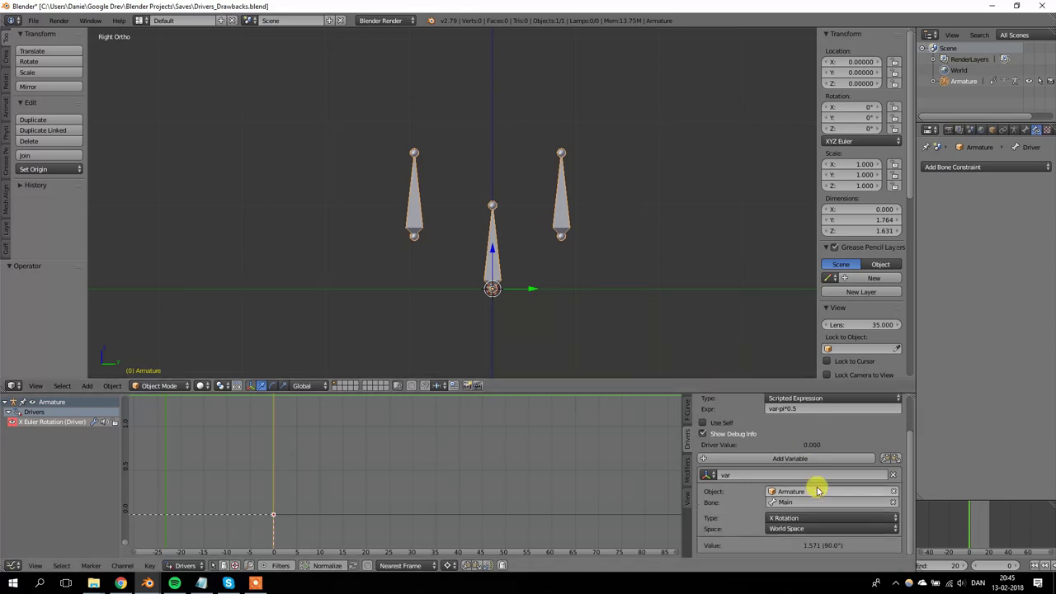
left_click(794, 528)
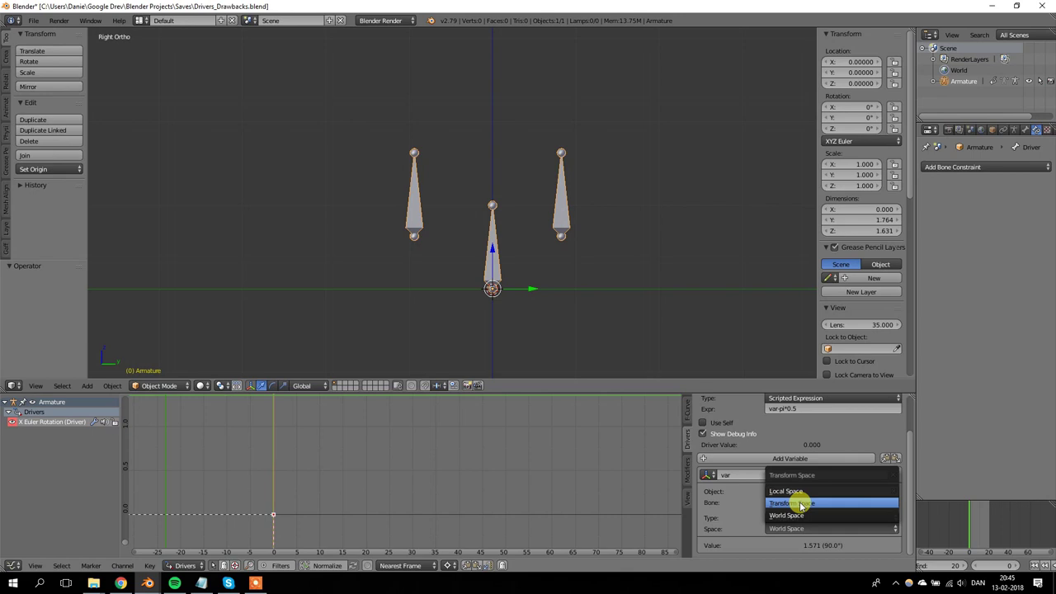
left_click(800, 505)
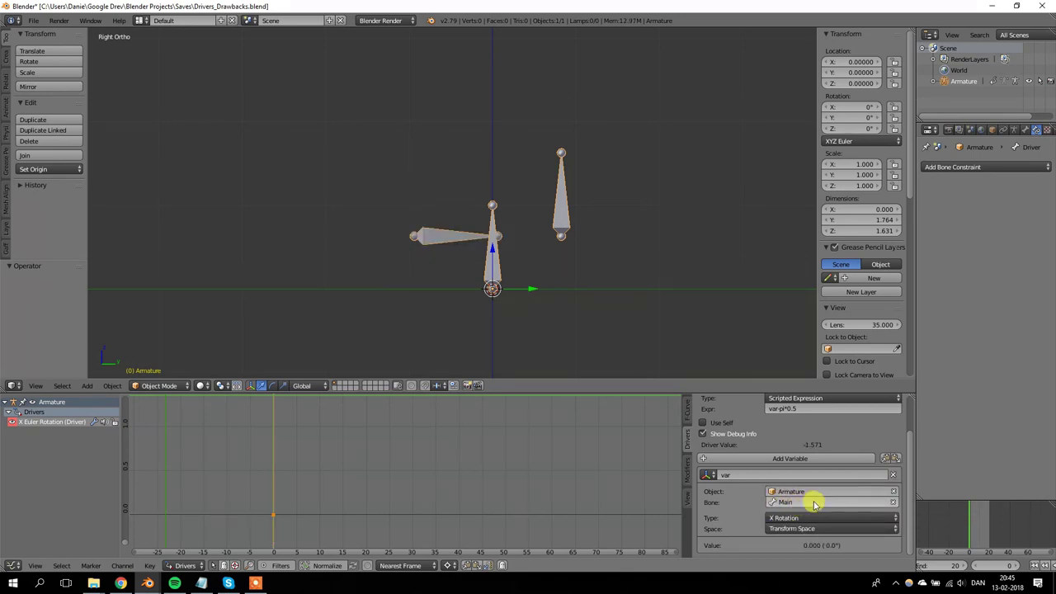
scroll(813, 499, "up", 2)
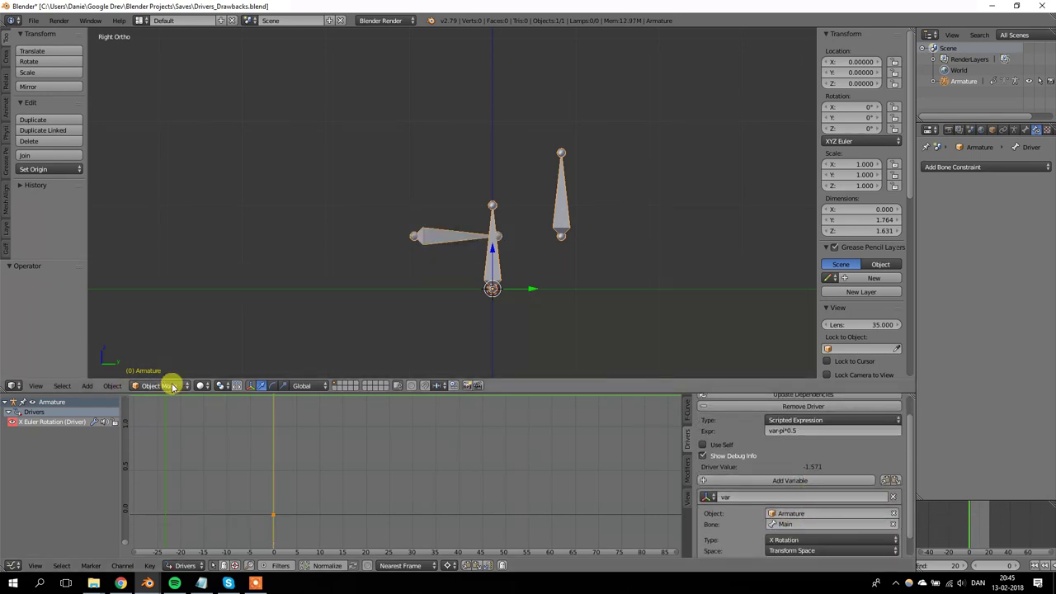
key("alt+a")
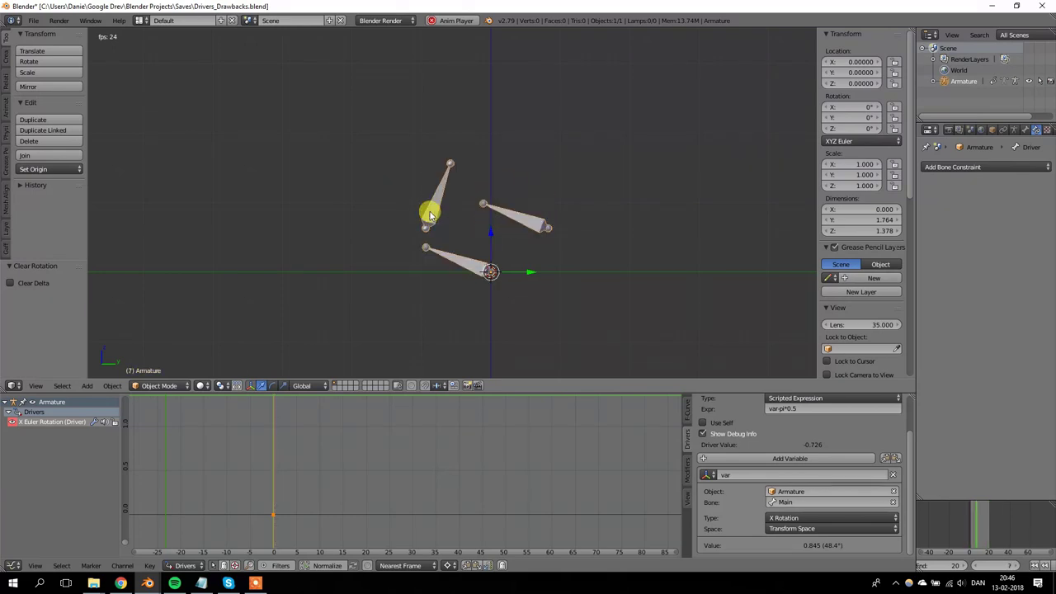
key("alt+a")
Step: Remove the quarter-turn offset by setting the driver expression to var, and play the animation
left_click(799, 407)
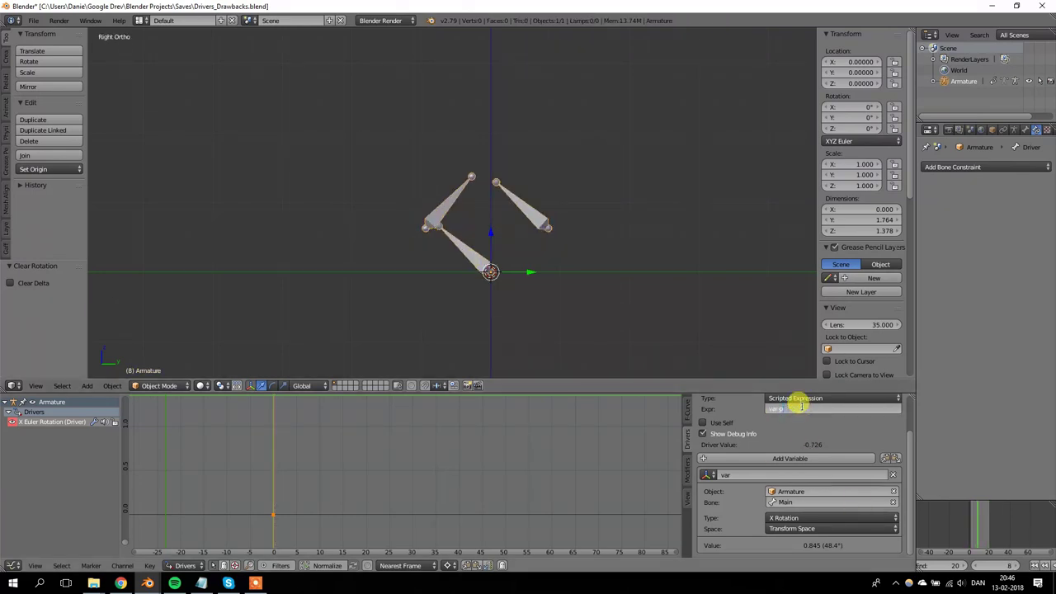
key("Return")
key("alt+a")
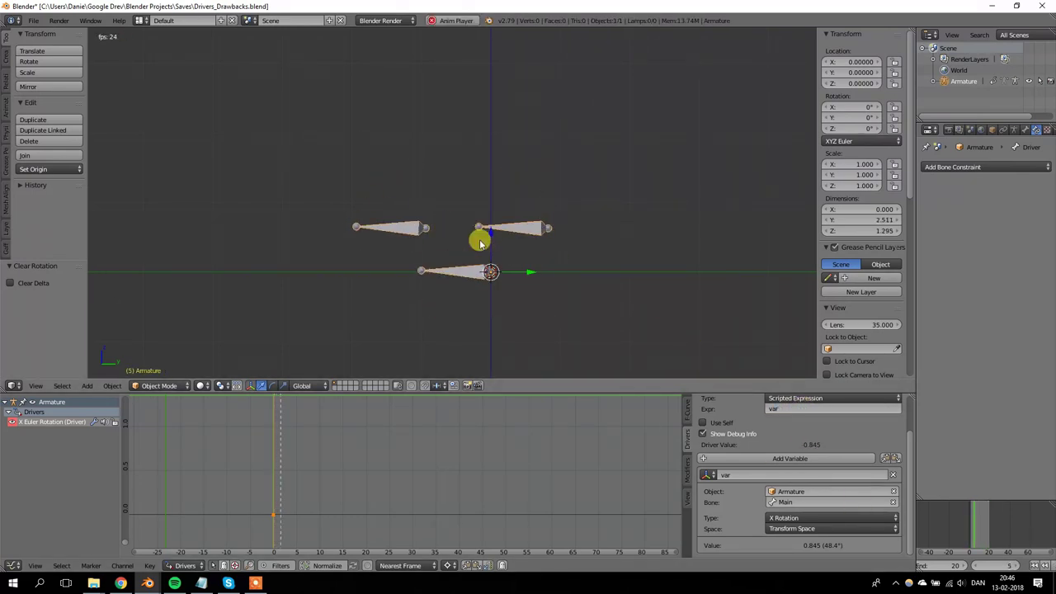
scroll(456, 260, "down", 1)
middle_click_drag(456, 269, 458, 247, "shift")
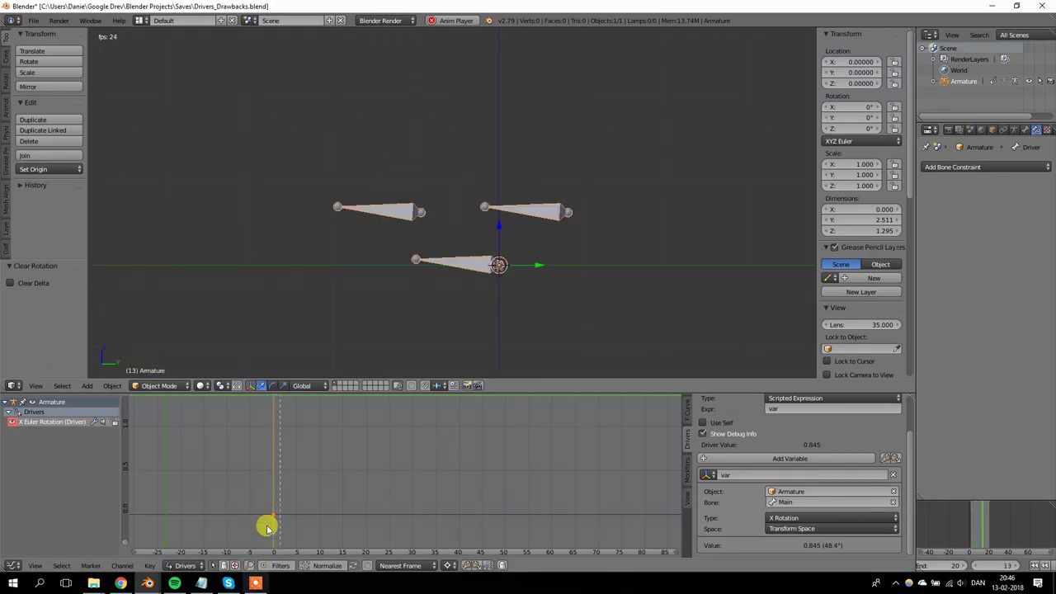
Step: Examine the X Euler Rotation driver's curve during playback, and save the file with the animation stopped
scroll(353, 425, "down", 5)
middle_click_drag(352, 425, 385, 504, "ctrl")
middle_click_drag(264, 431, 573, 455)
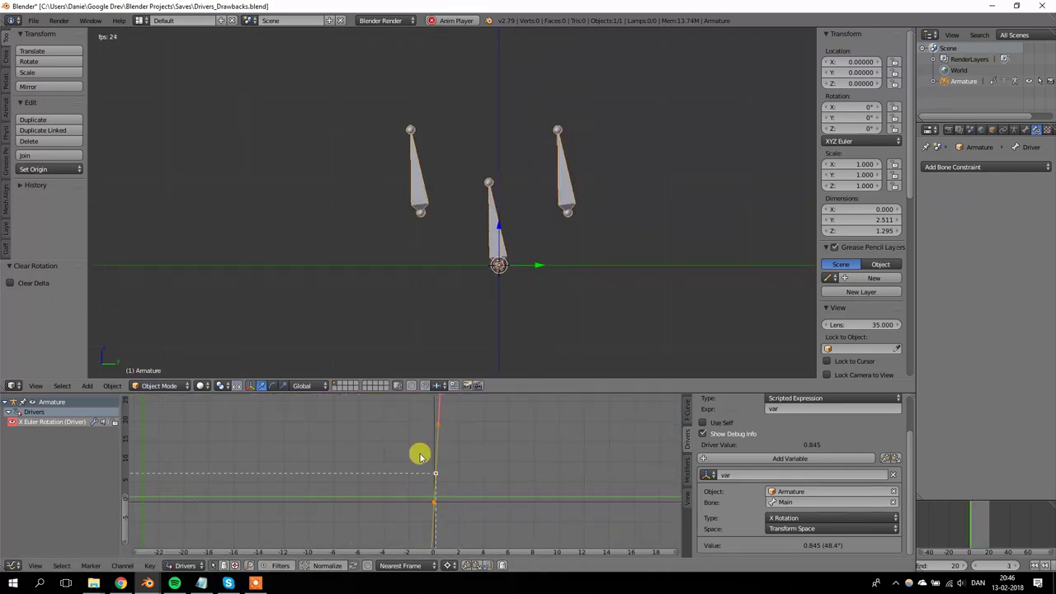
scroll(419, 455, "up", 3)
mouse_move(460, 465)
middle_mouse_down()
mouse_move(458, 439)
mouse_move(464, 479)
middle_mouse_up()
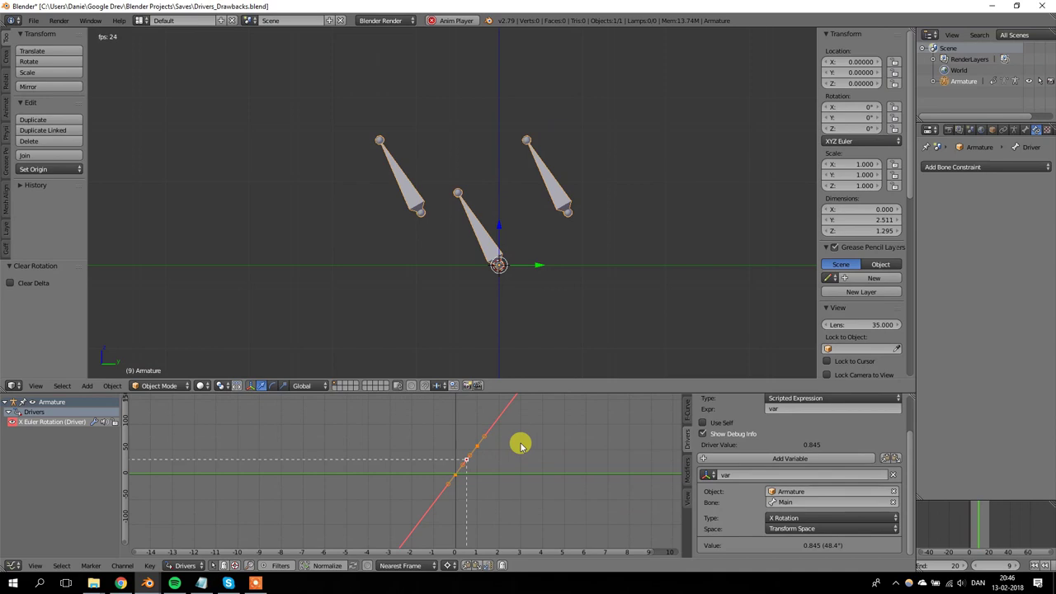
middle_click_drag(521, 443, 511, 453)
key("alt+a")
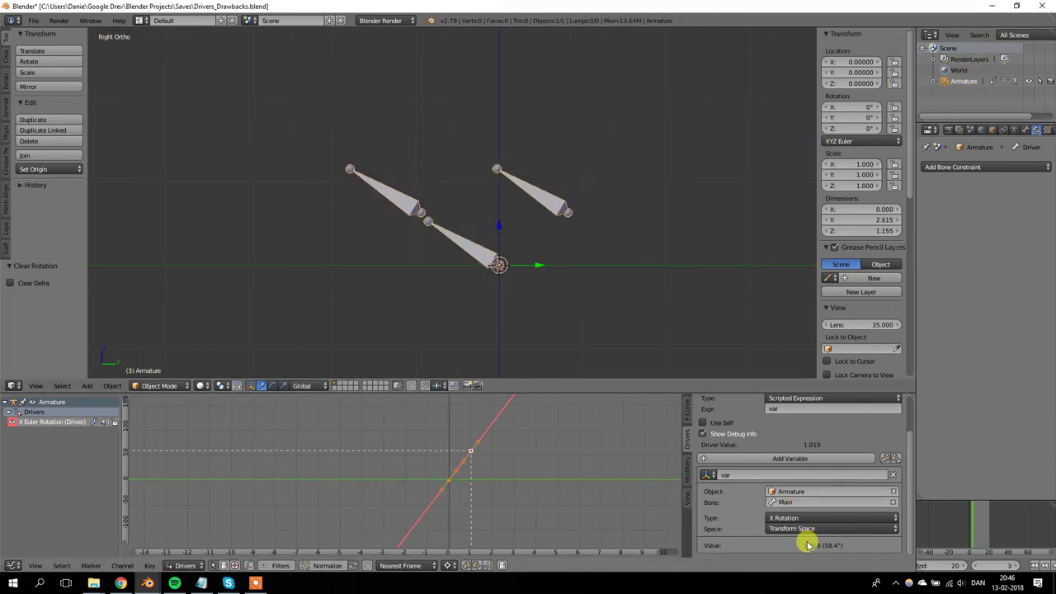
key("ctrl+s")
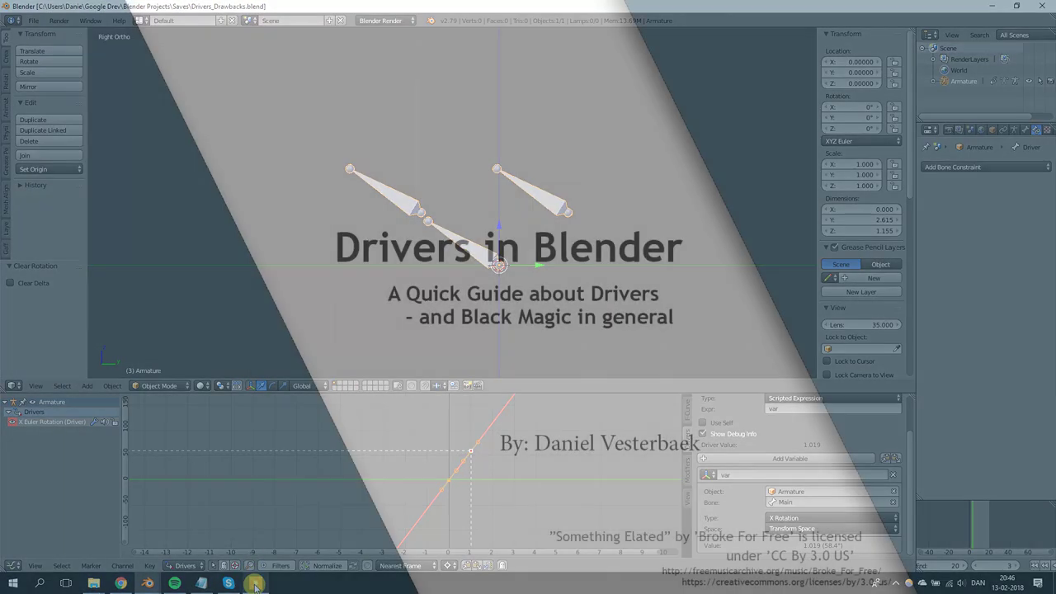